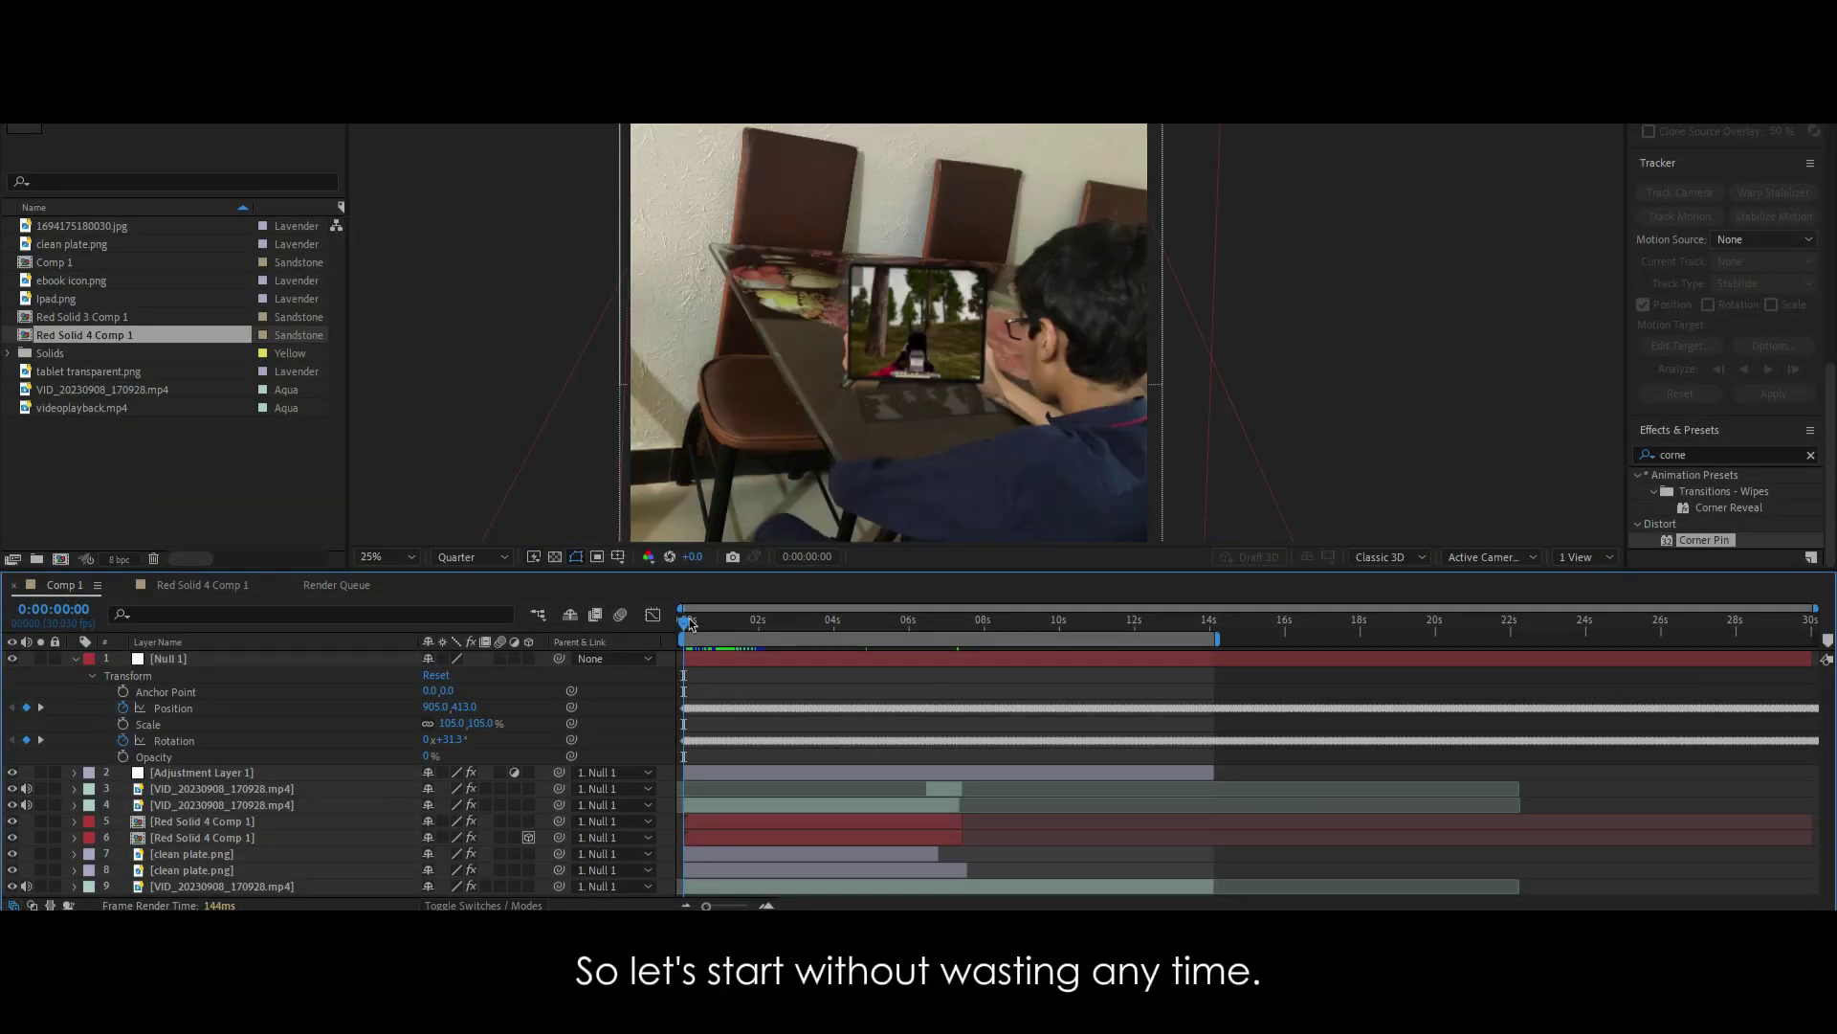
scroll(760, 478, "up", 2)
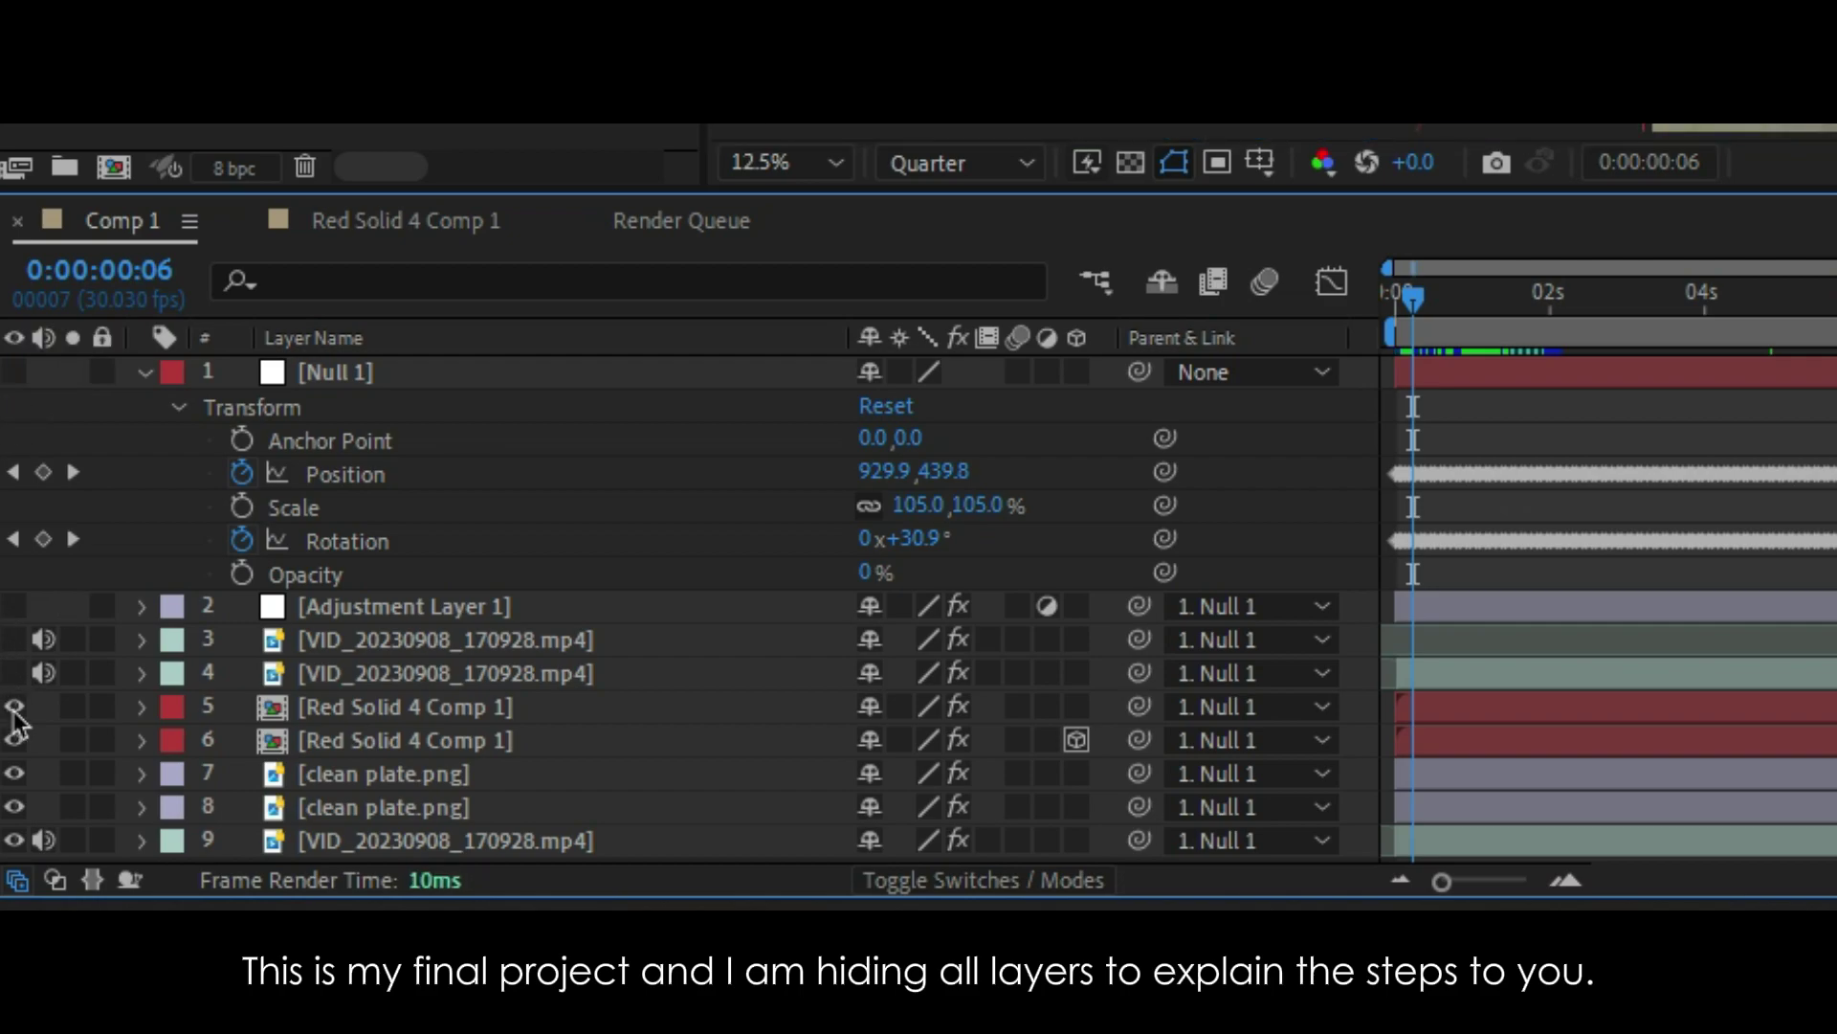
Step: Hide every layer except the main footage and apply the Mocha AE effect to it
left_click_drag(11, 639, 14, 808)
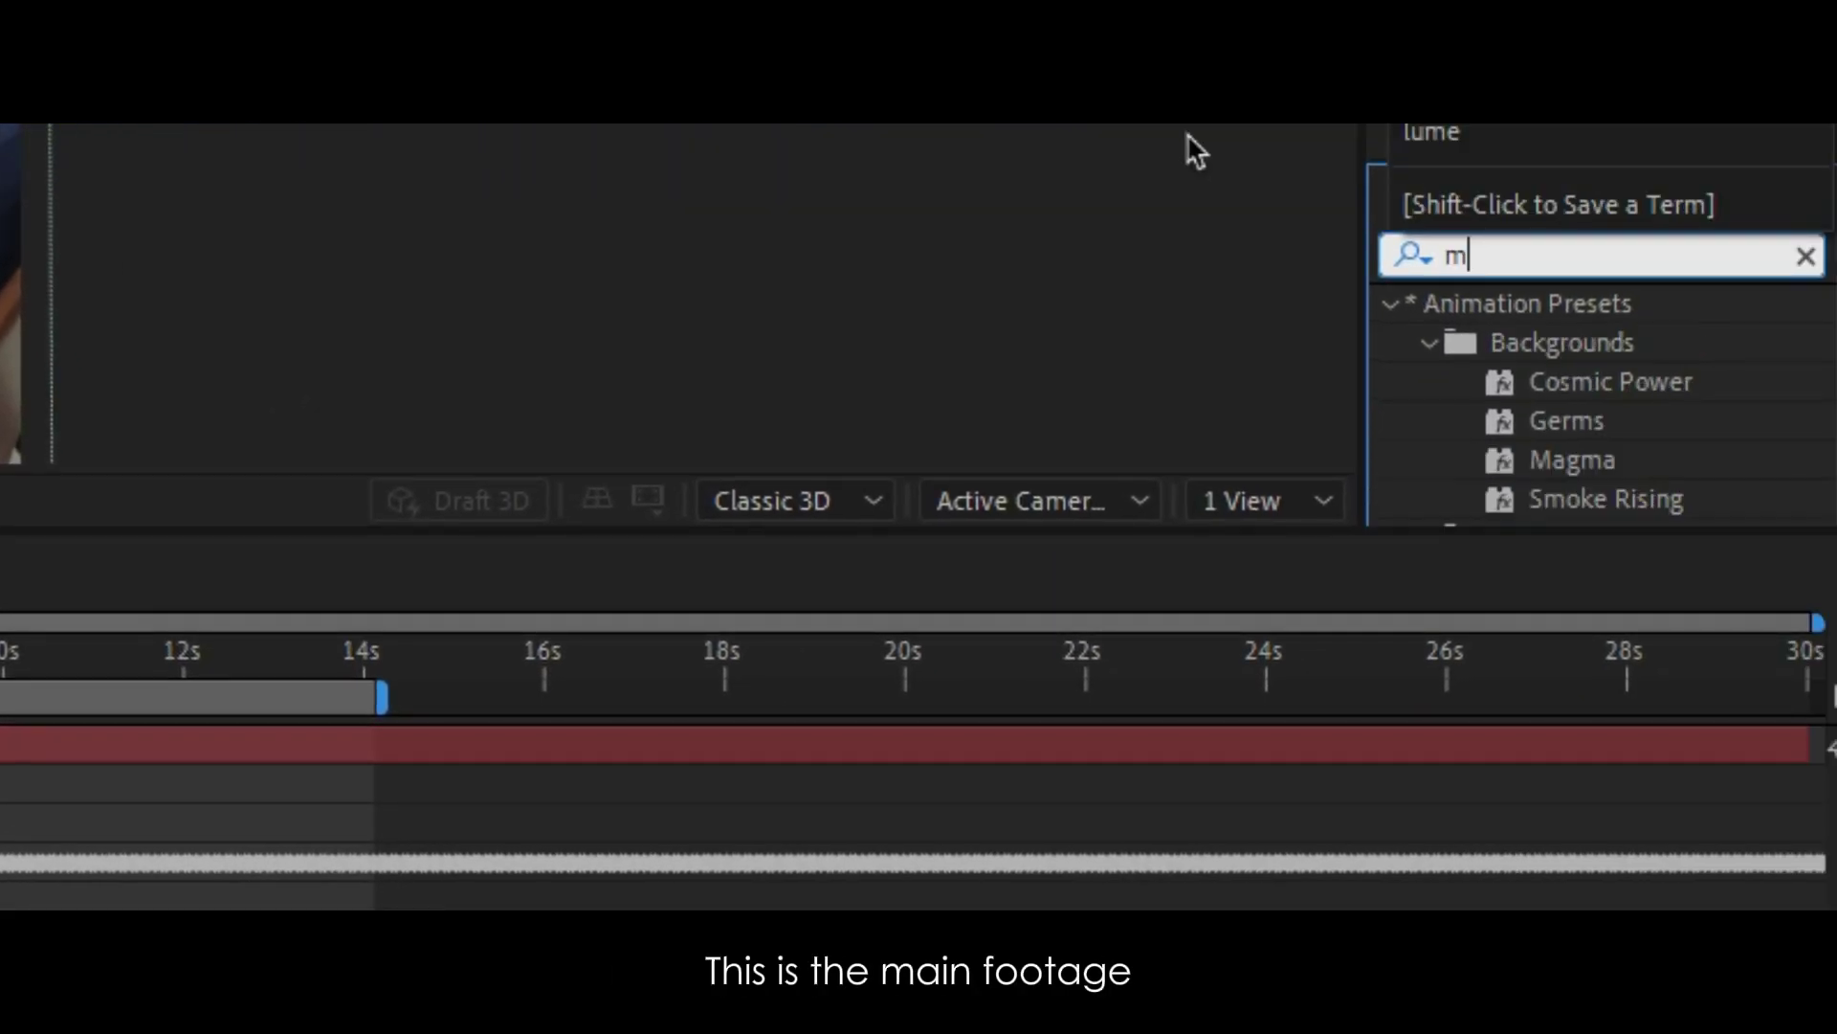
type("moc")
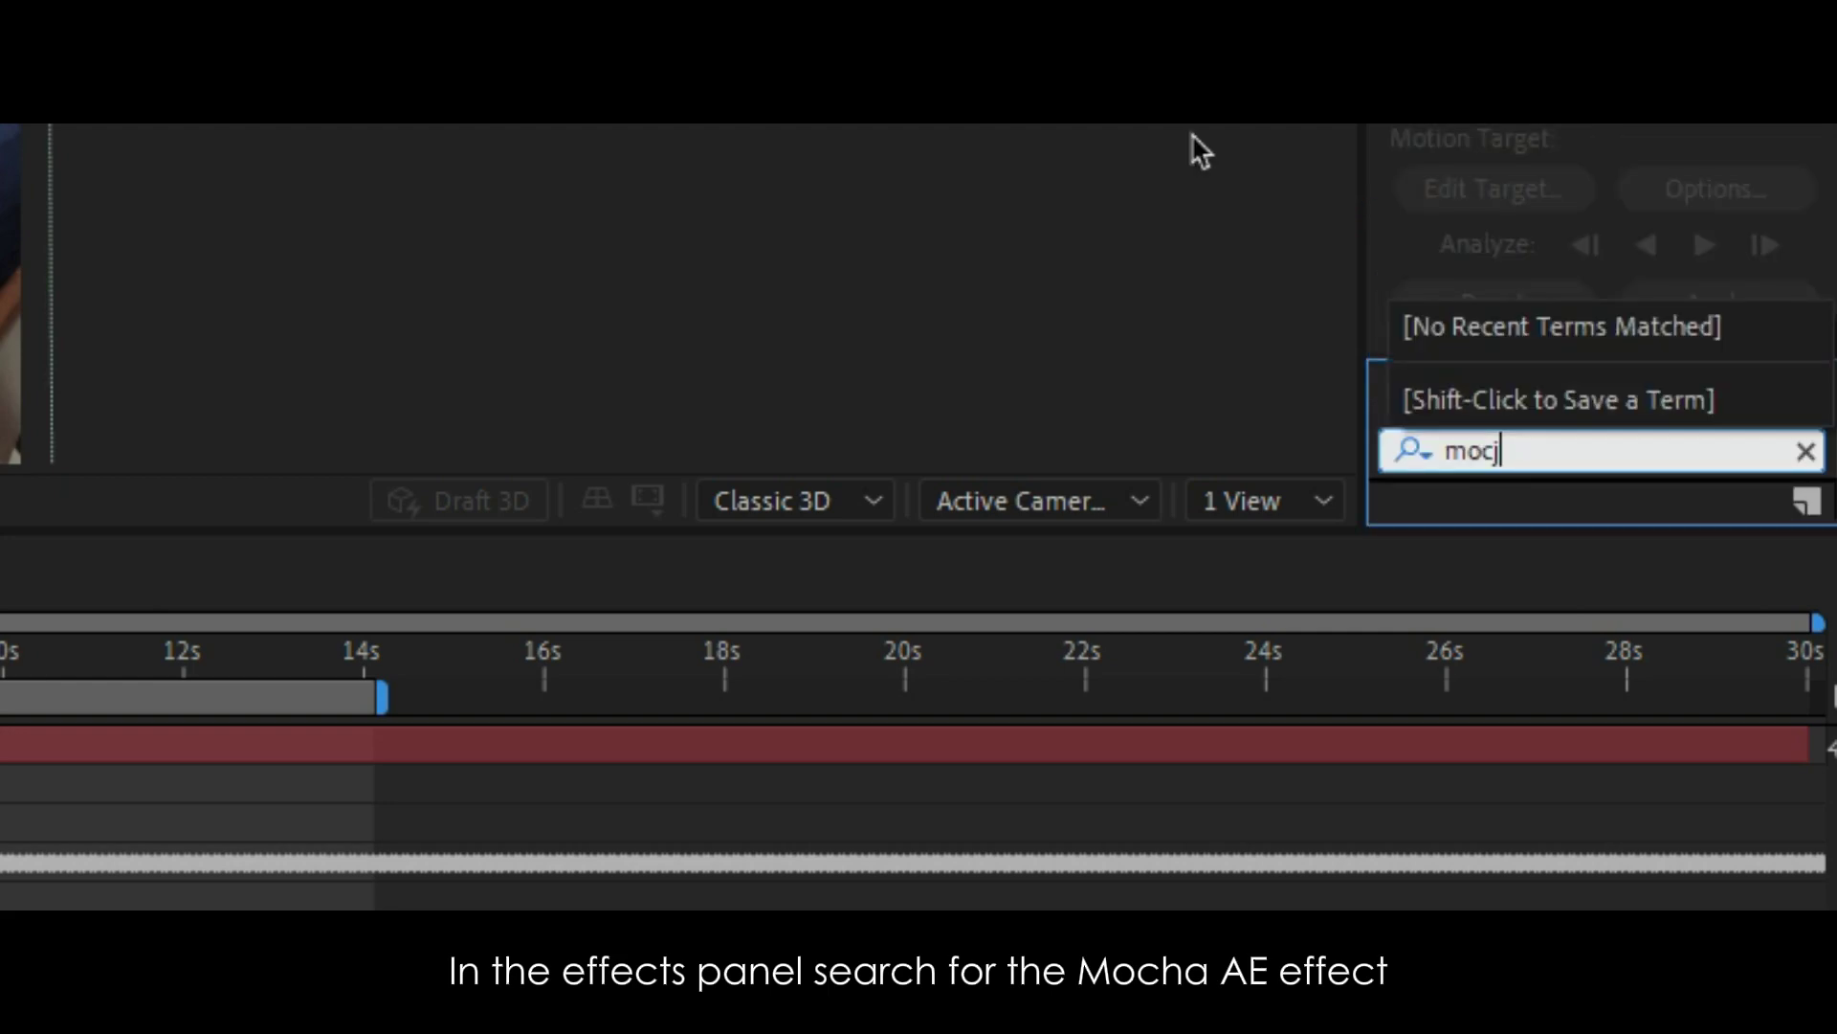
type("j")
key("BackSpace")
type("h")
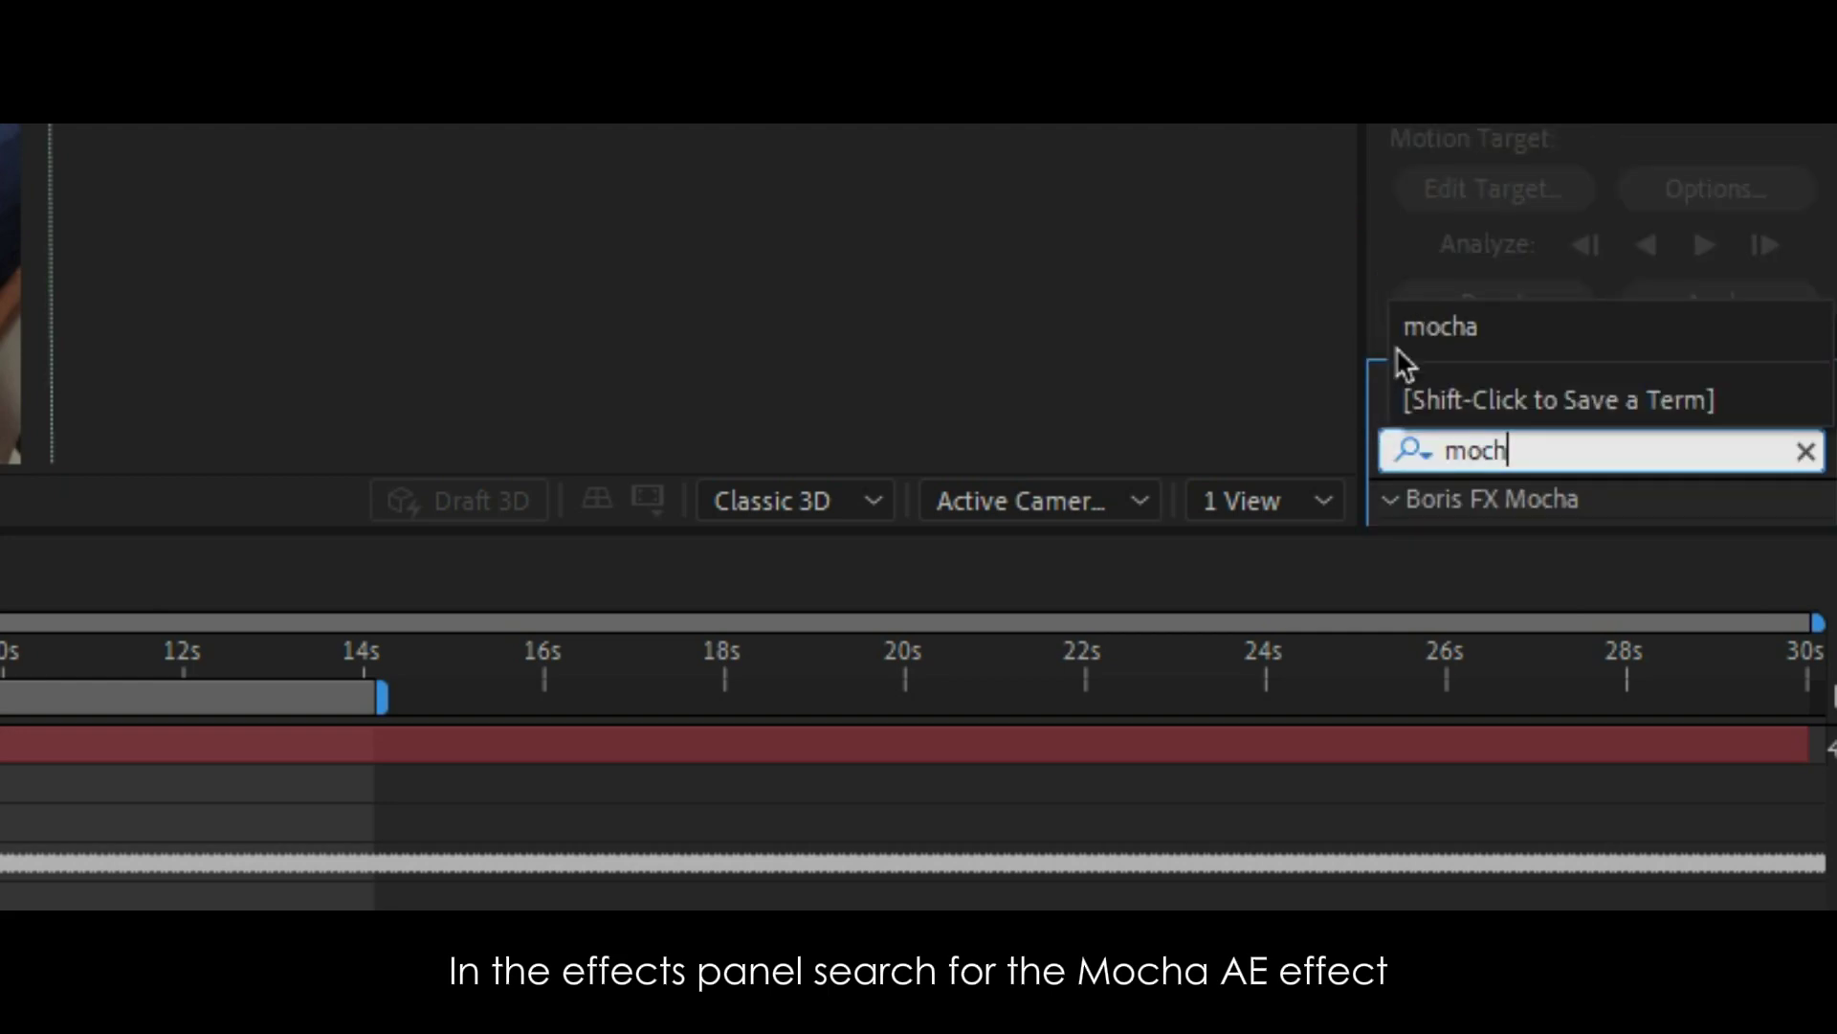
left_click_drag(1497, 377, 123, 545)
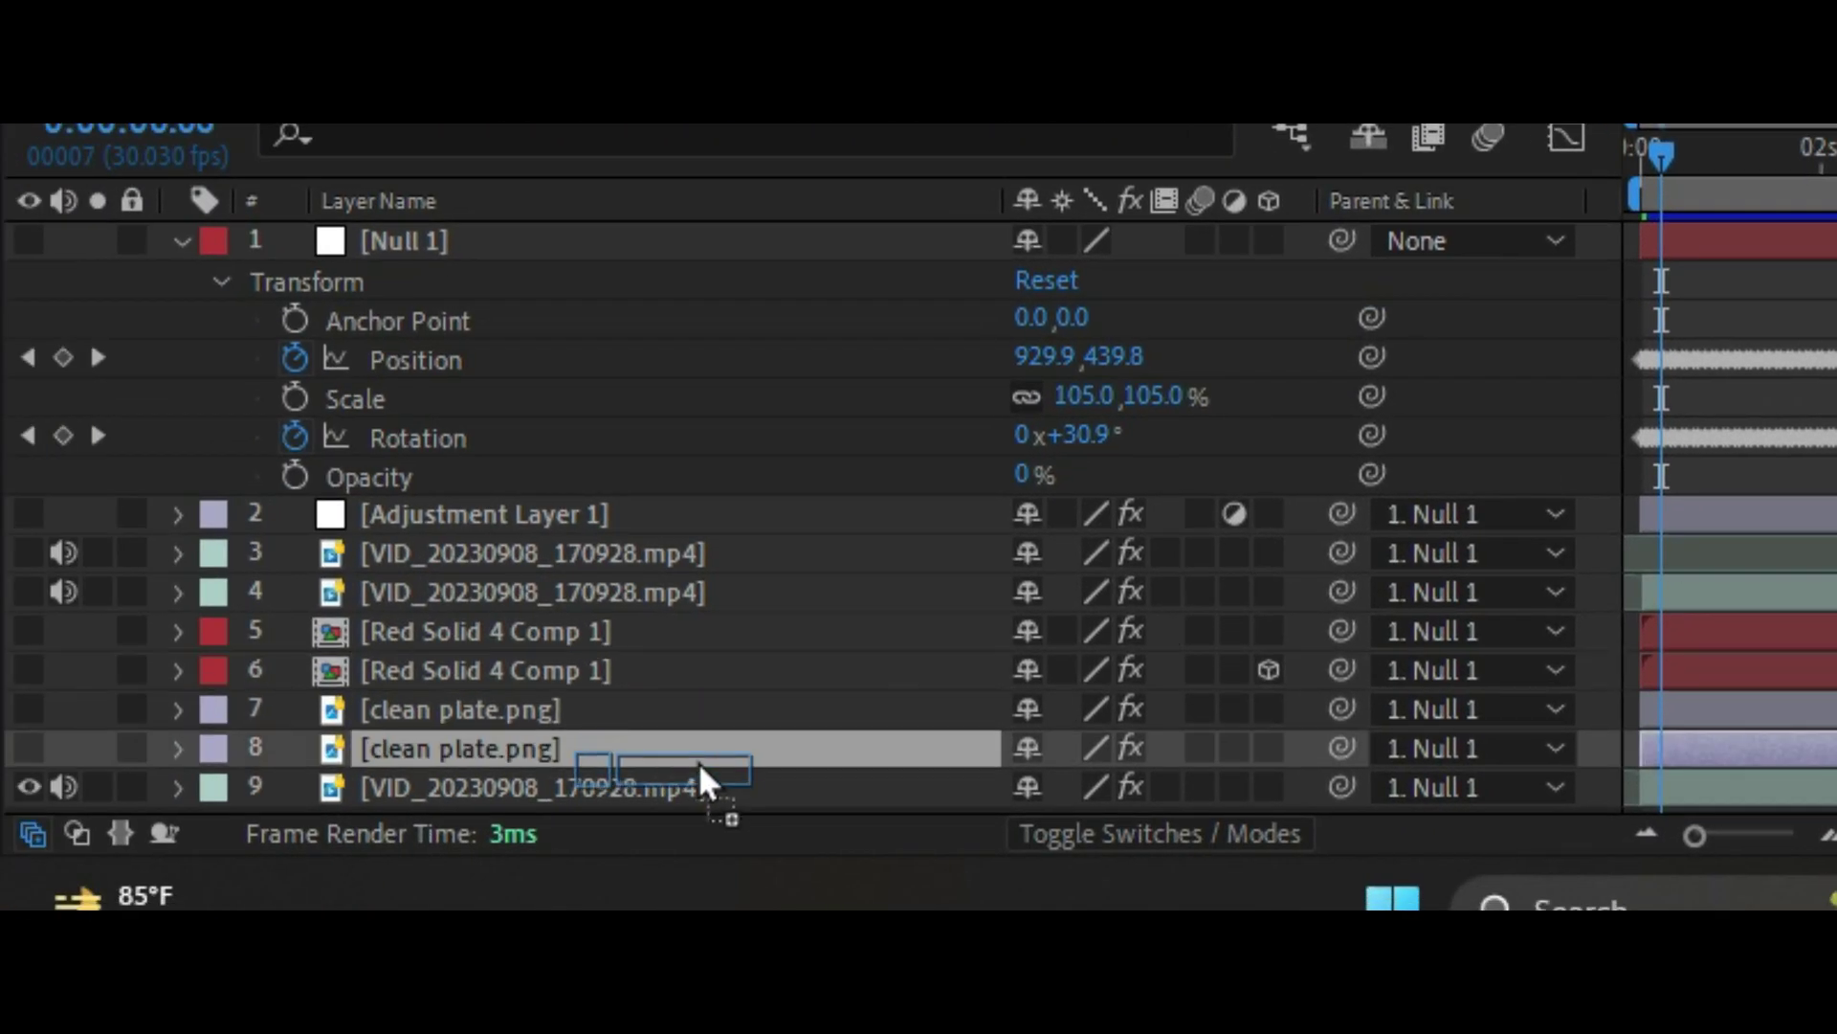
mouse_move(122, 545)
left_mouse_down()
mouse_move(287, 888)
mouse_move(1788, 728)
mouse_move(936, 430)
left_mouse_up()
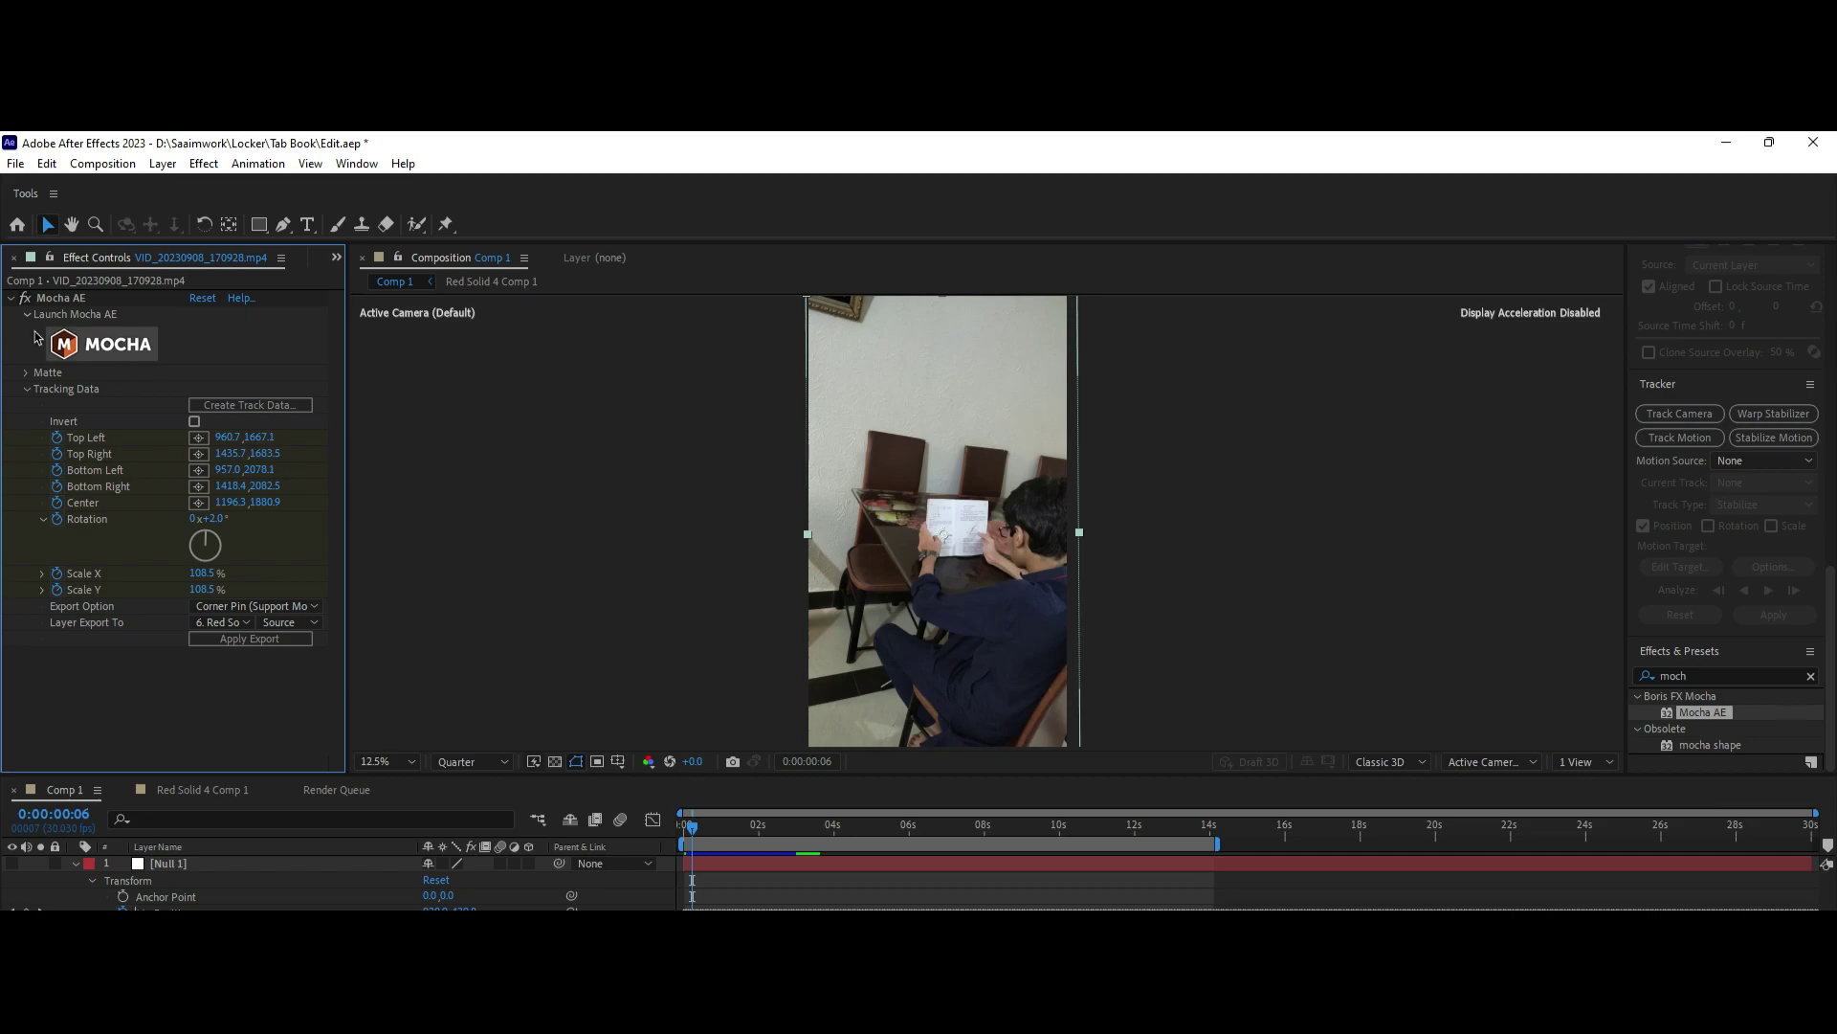
Step: Switch the preview to full resolution and launch Mocha from the effect
left_click(866, 643)
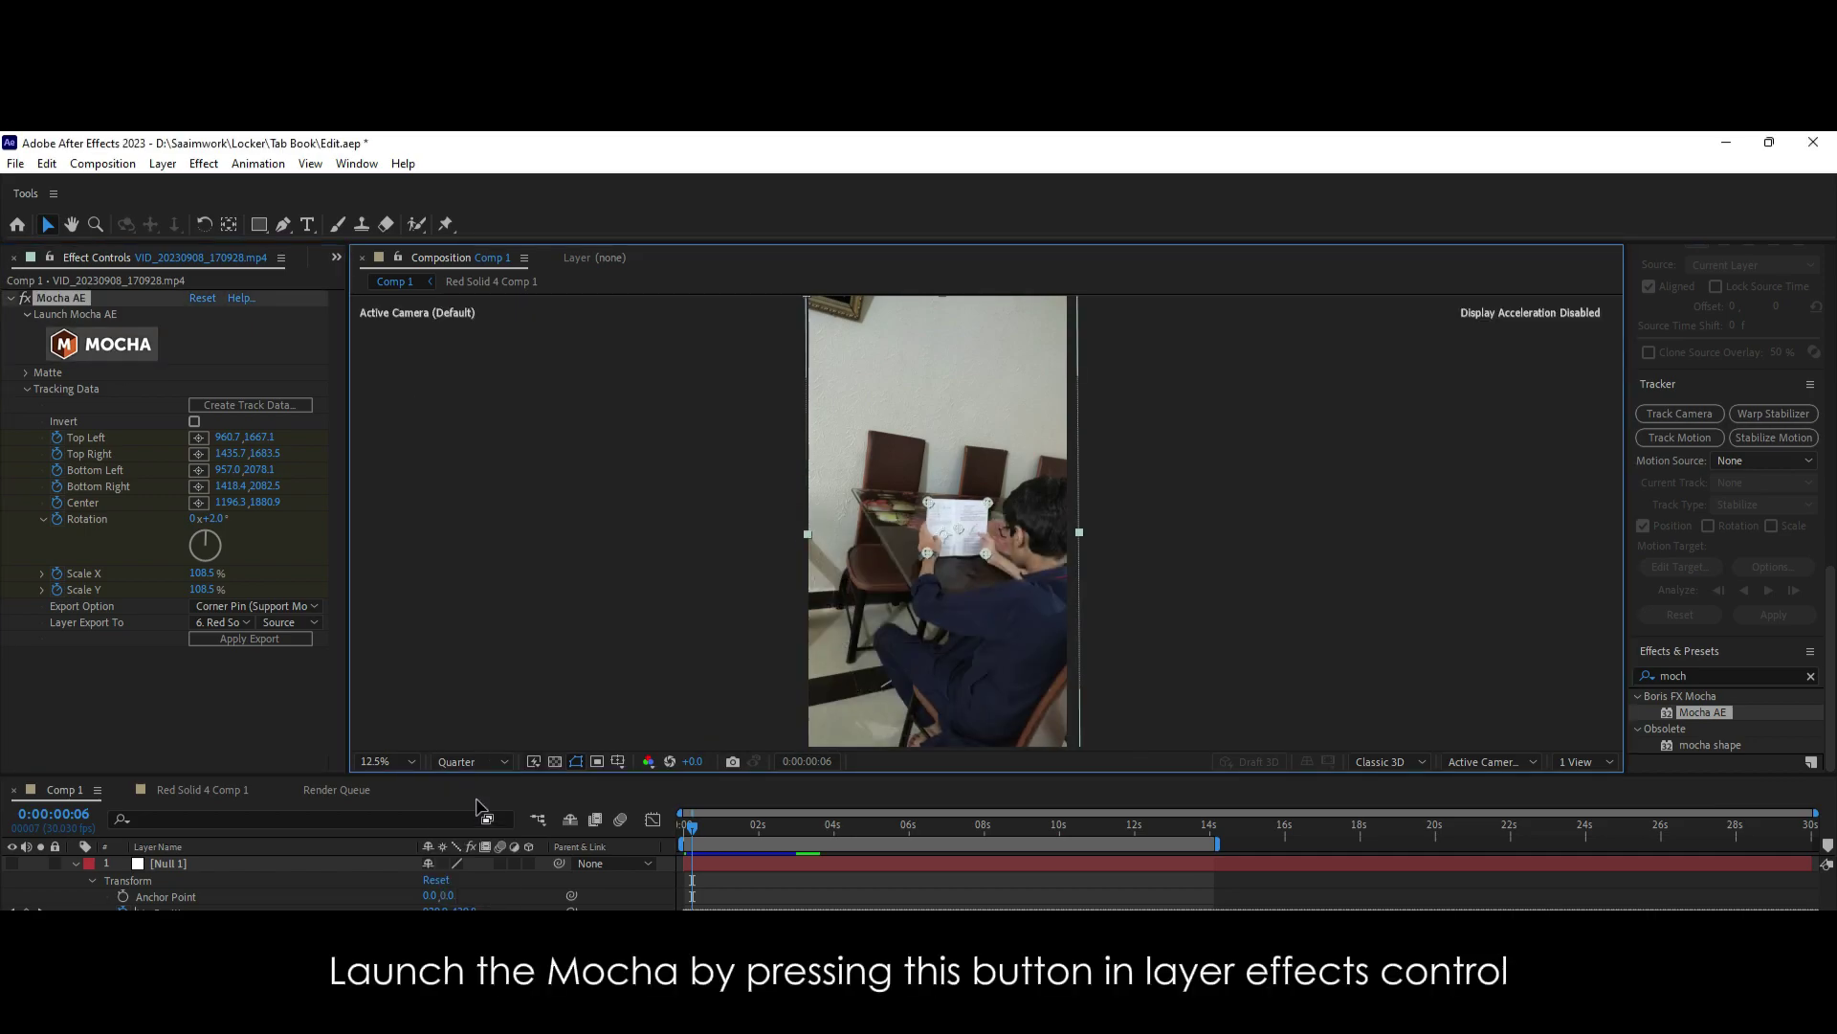
left_click(473, 761)
left_click(462, 808)
left_click(104, 348)
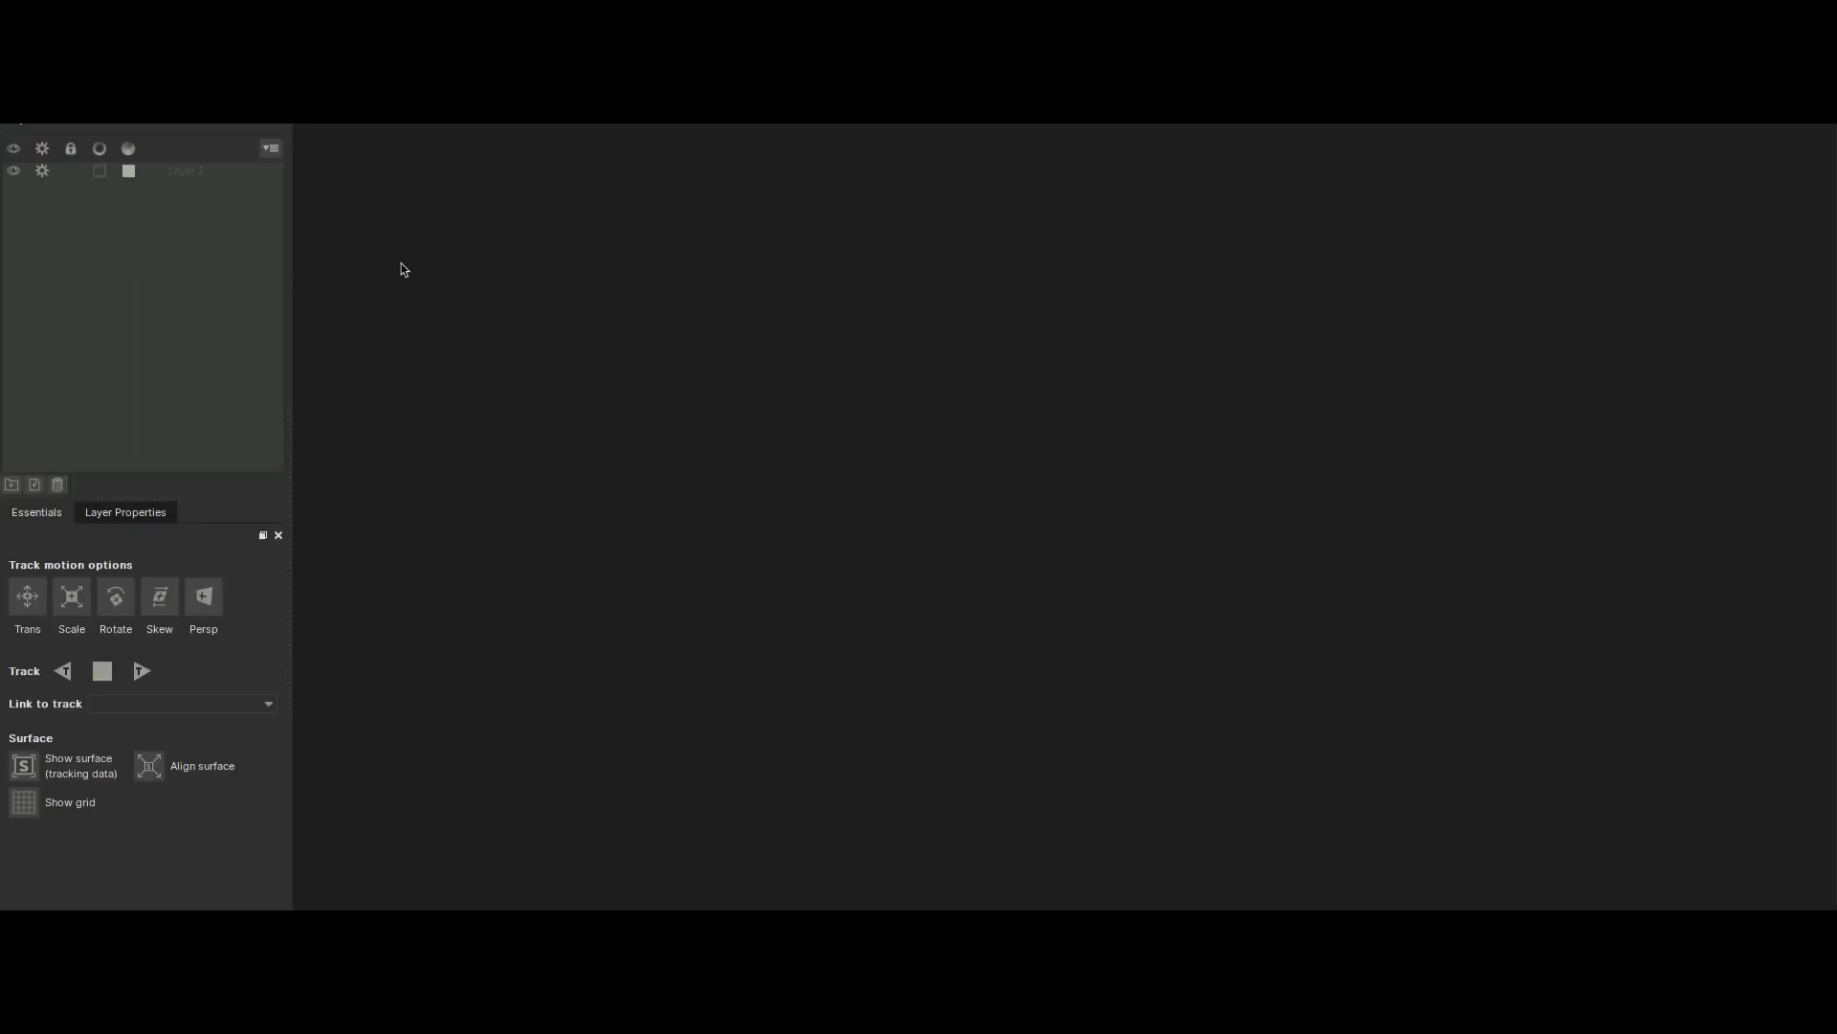
scroll(1177, 531, "up", 3)
scroll(1091, 511, "up", 3)
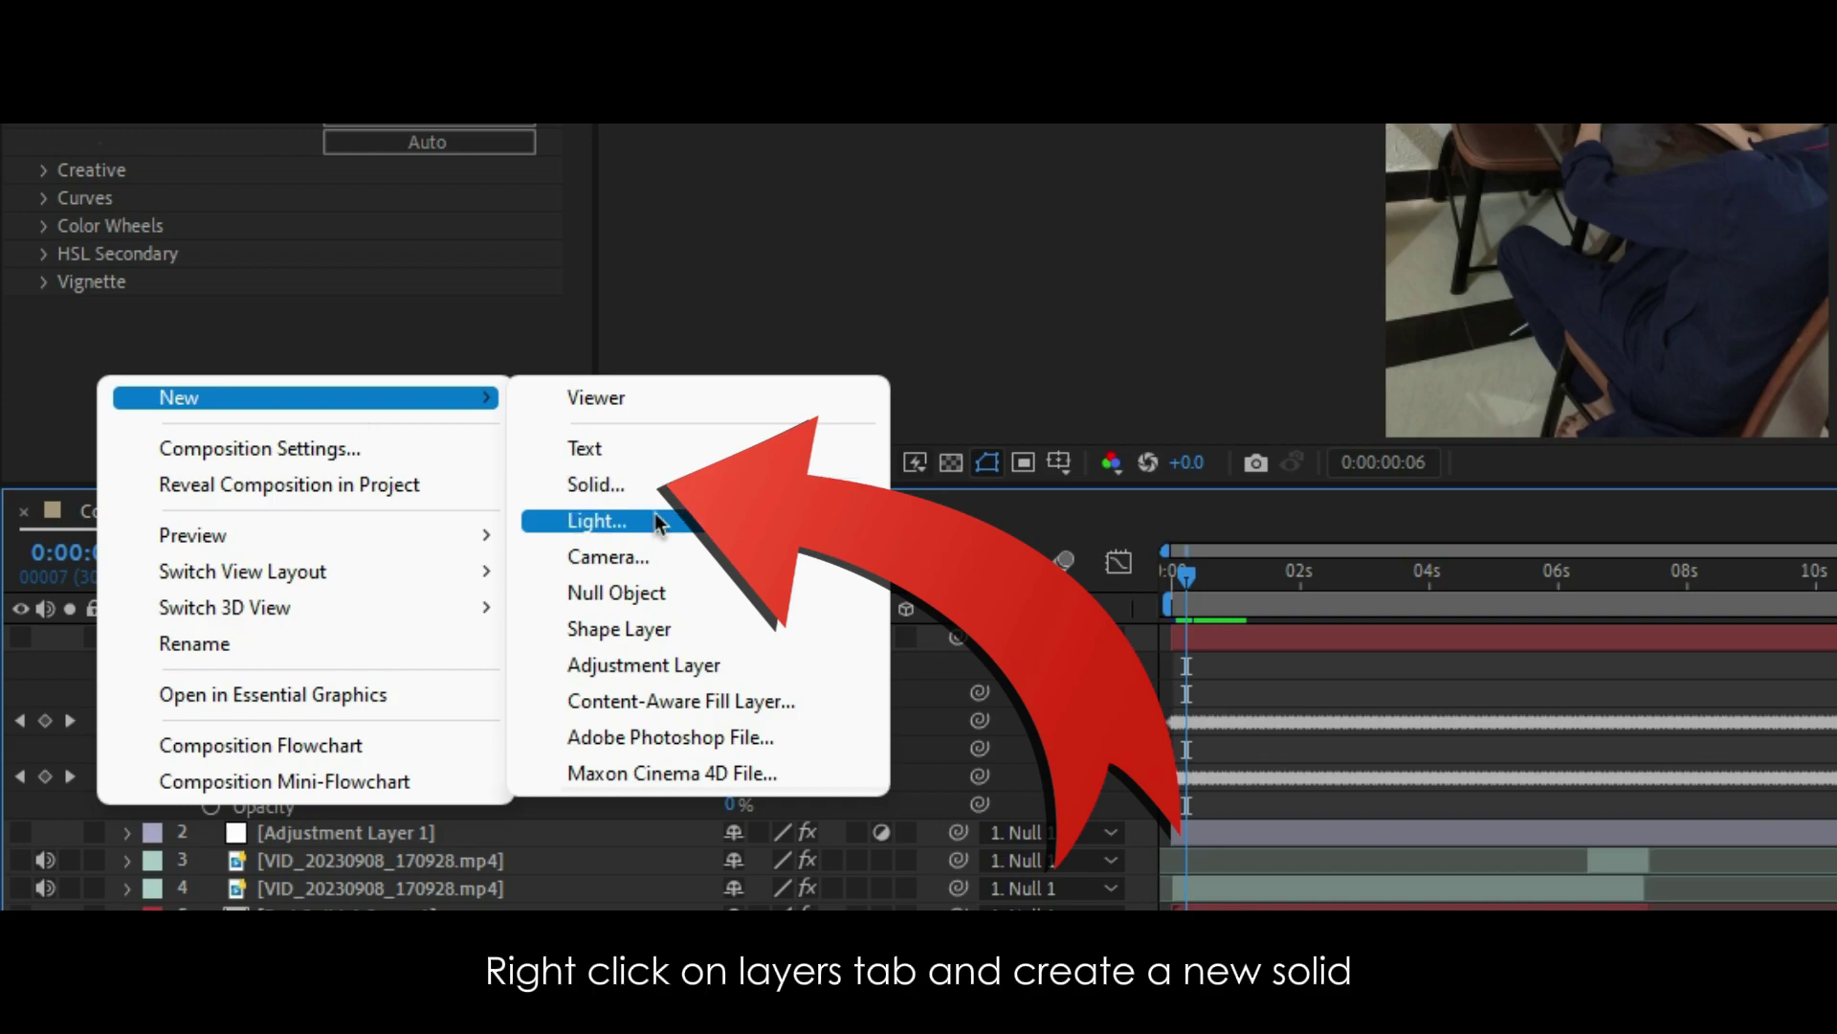
Step: Create Red Solid 5, a comp-sized red solid, via New > Solid
left_click(604, 484)
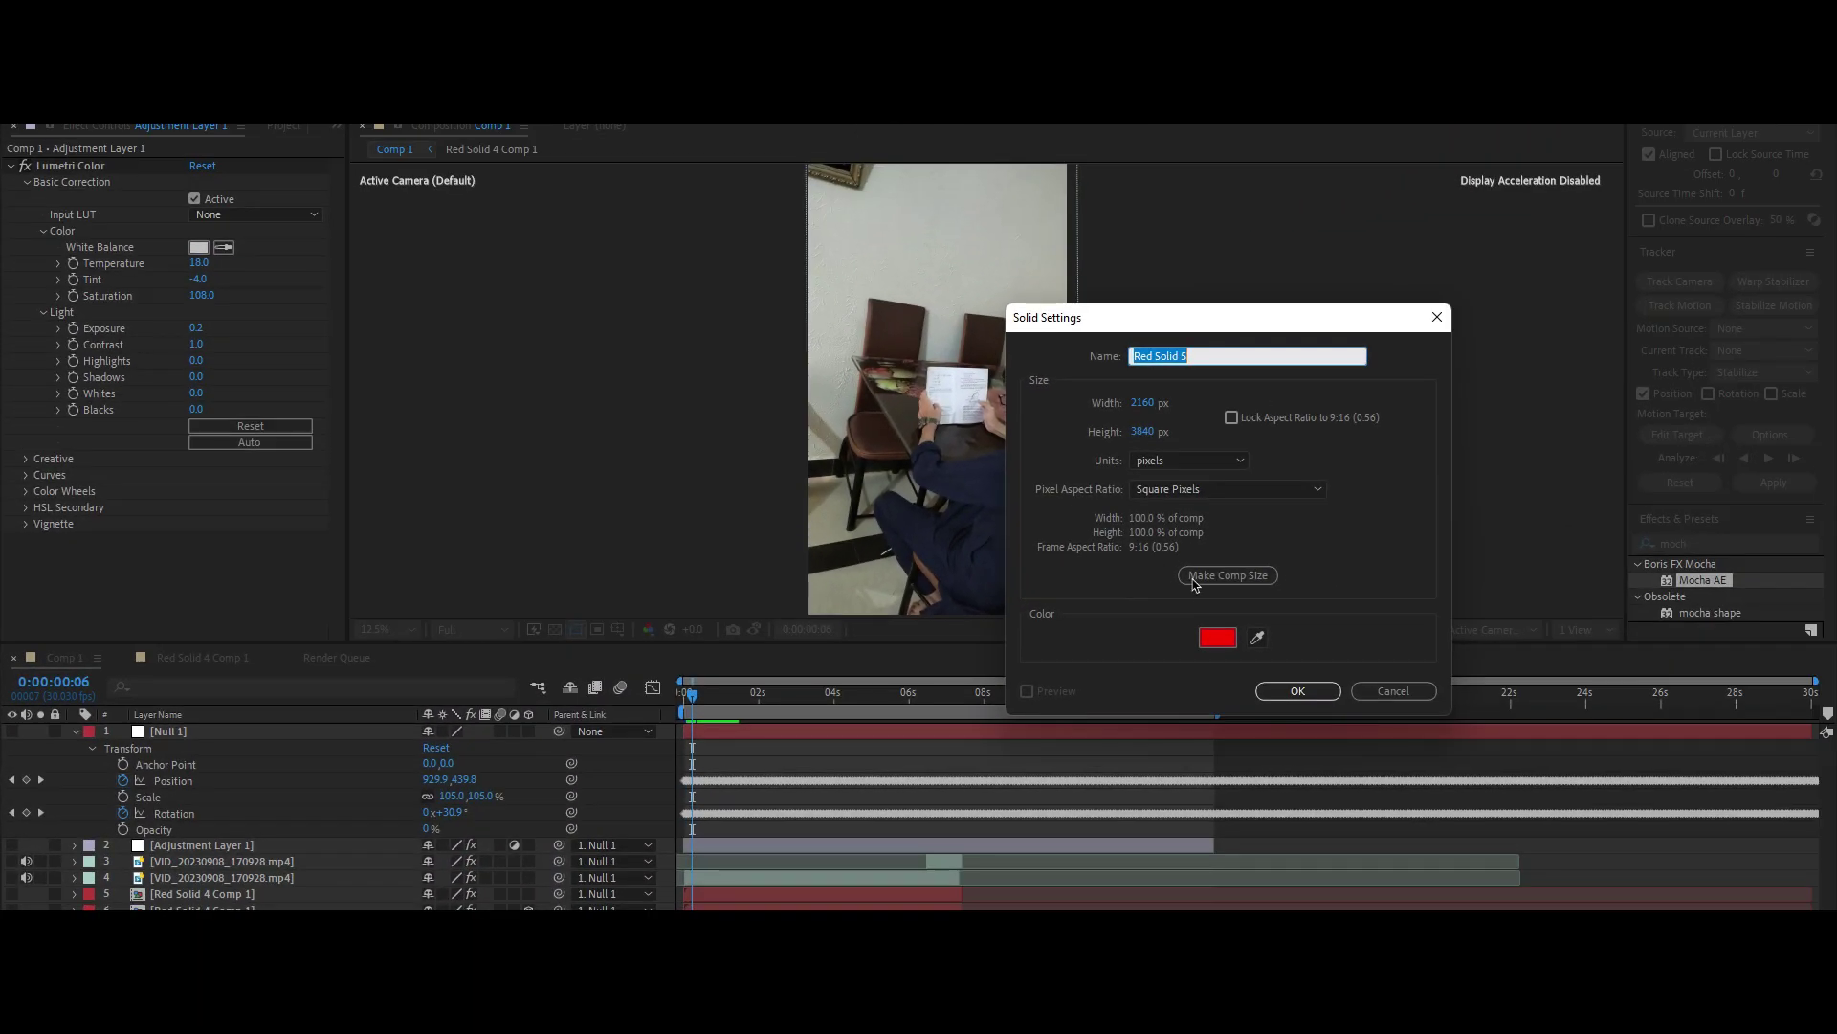
left_click(1299, 691)
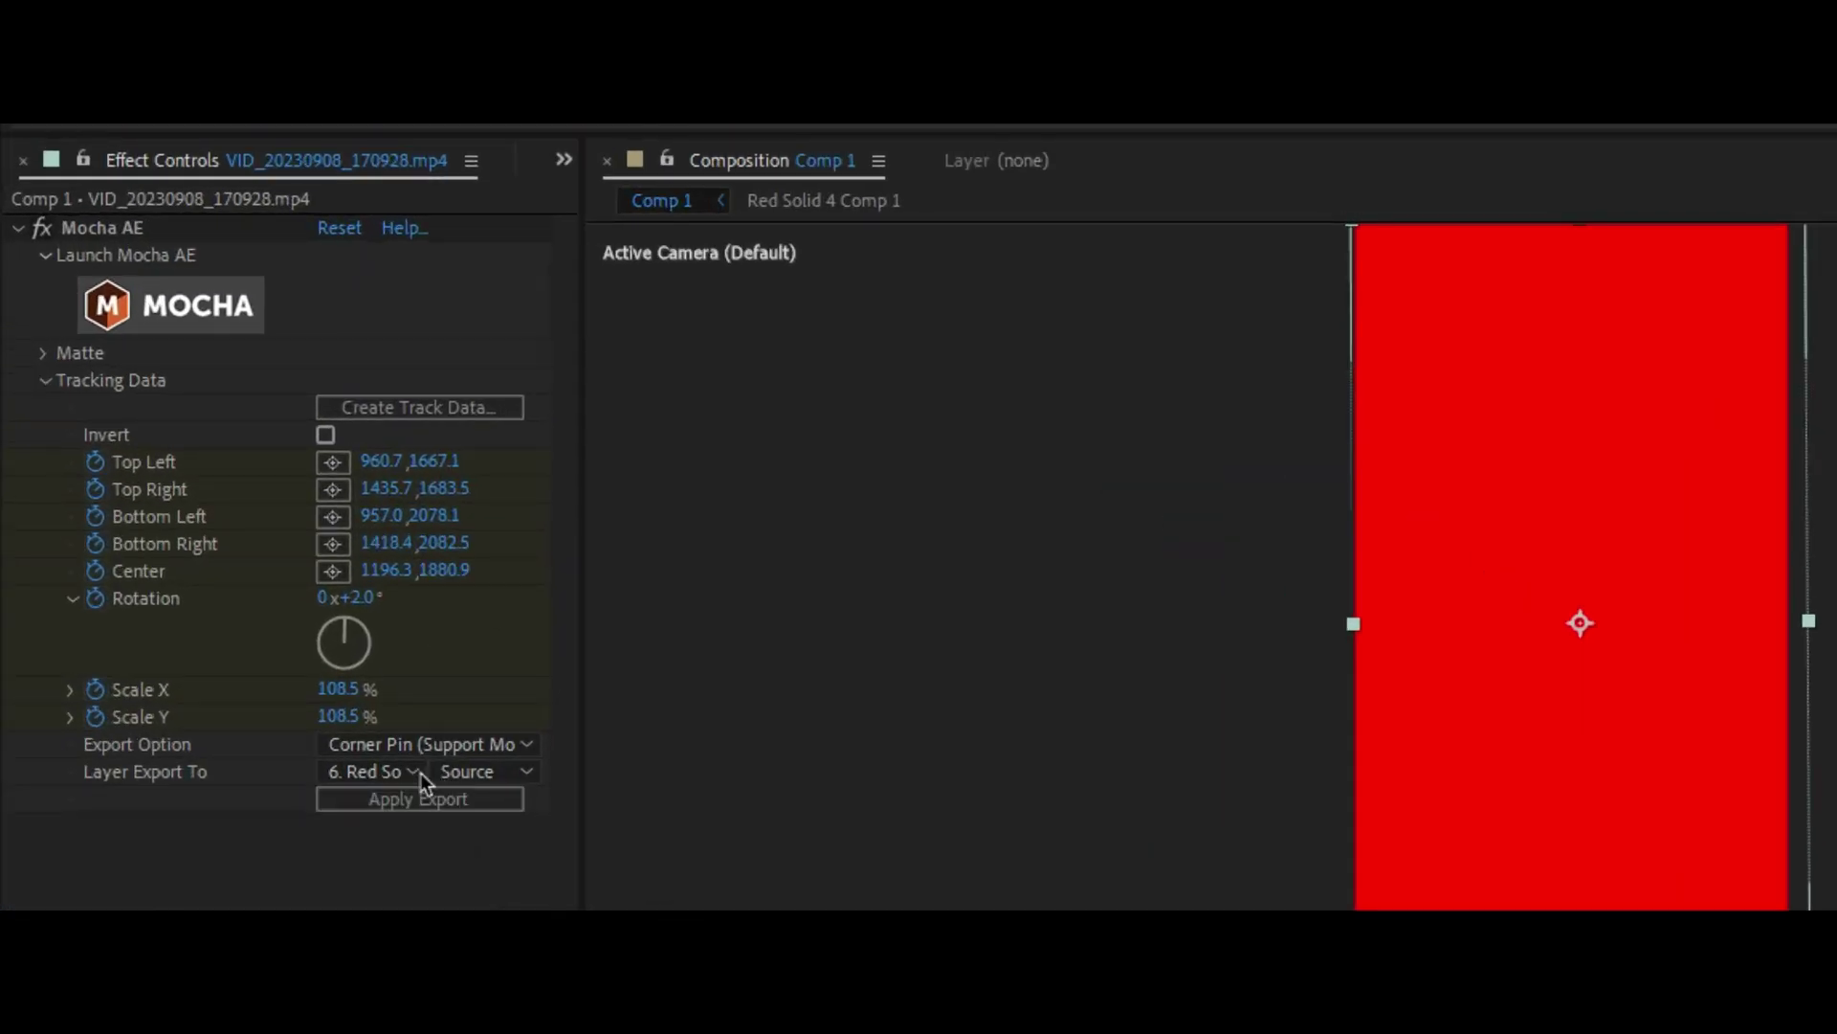
Step: Apply the Mocha corner-pin tracking export to layer 9, Red Solid 5
left_click(413, 775)
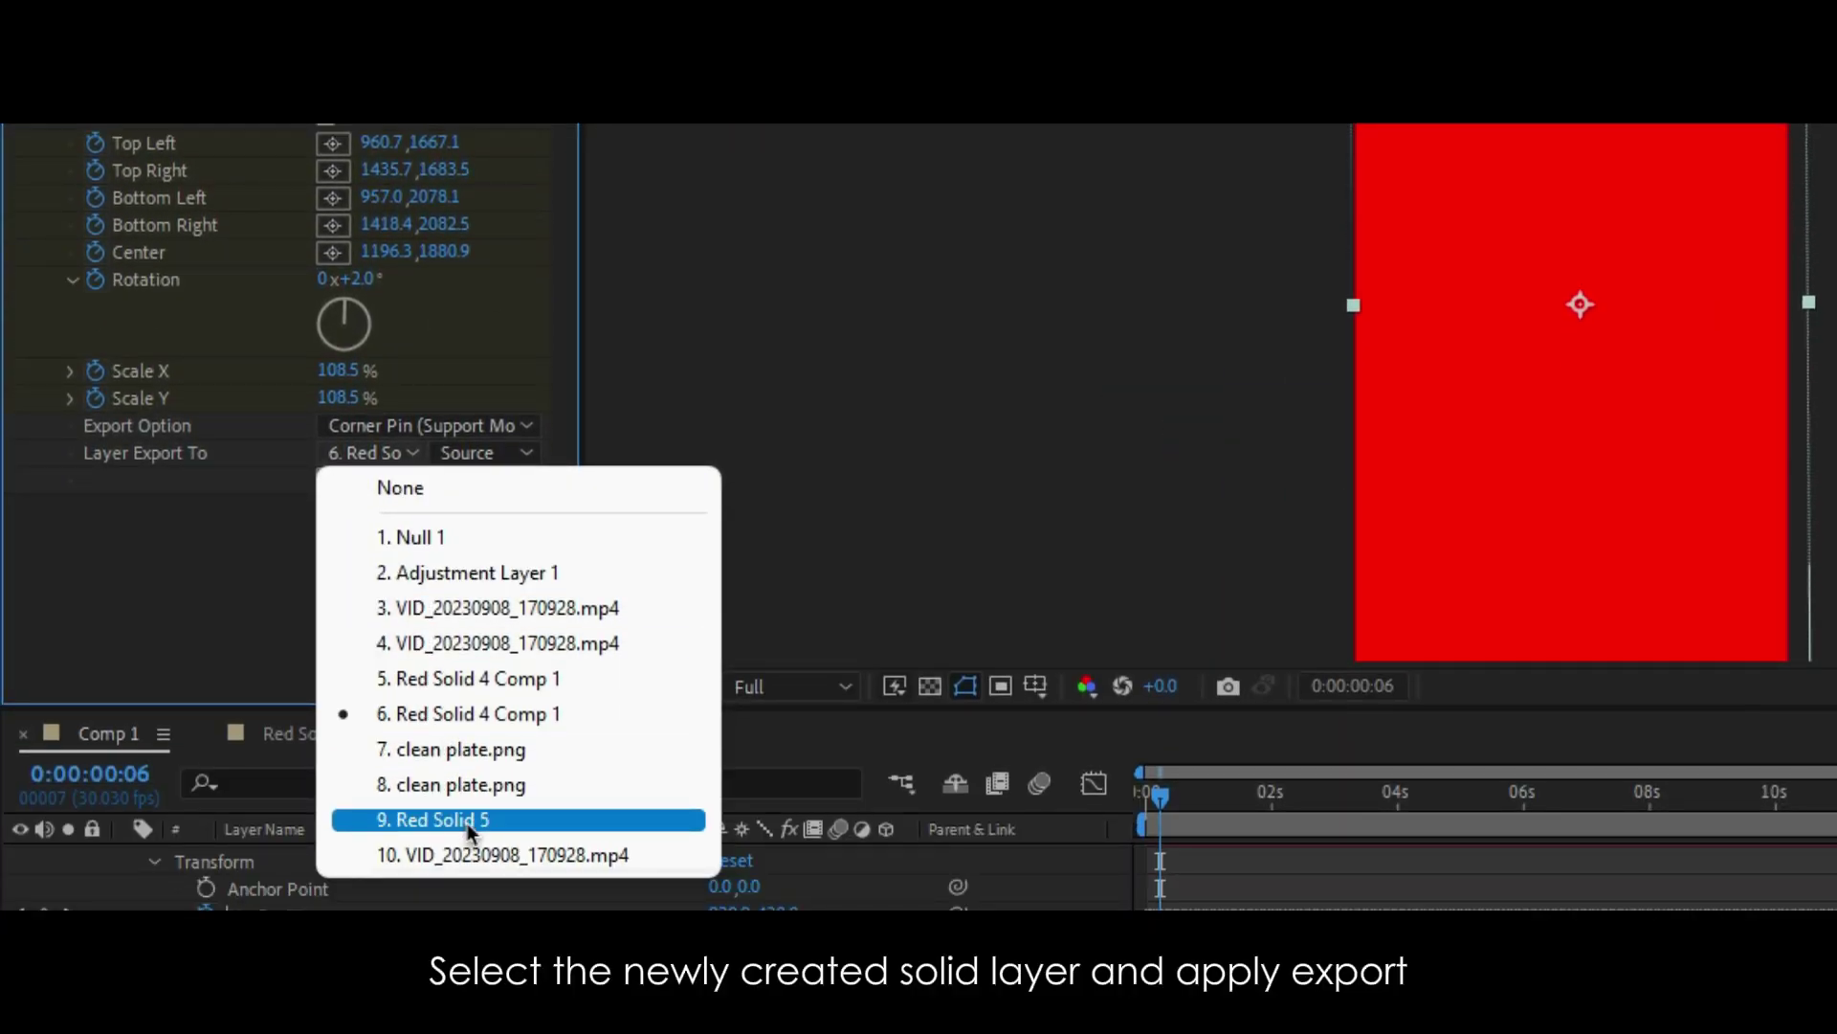
left_click(467, 823)
left_click(370, 483)
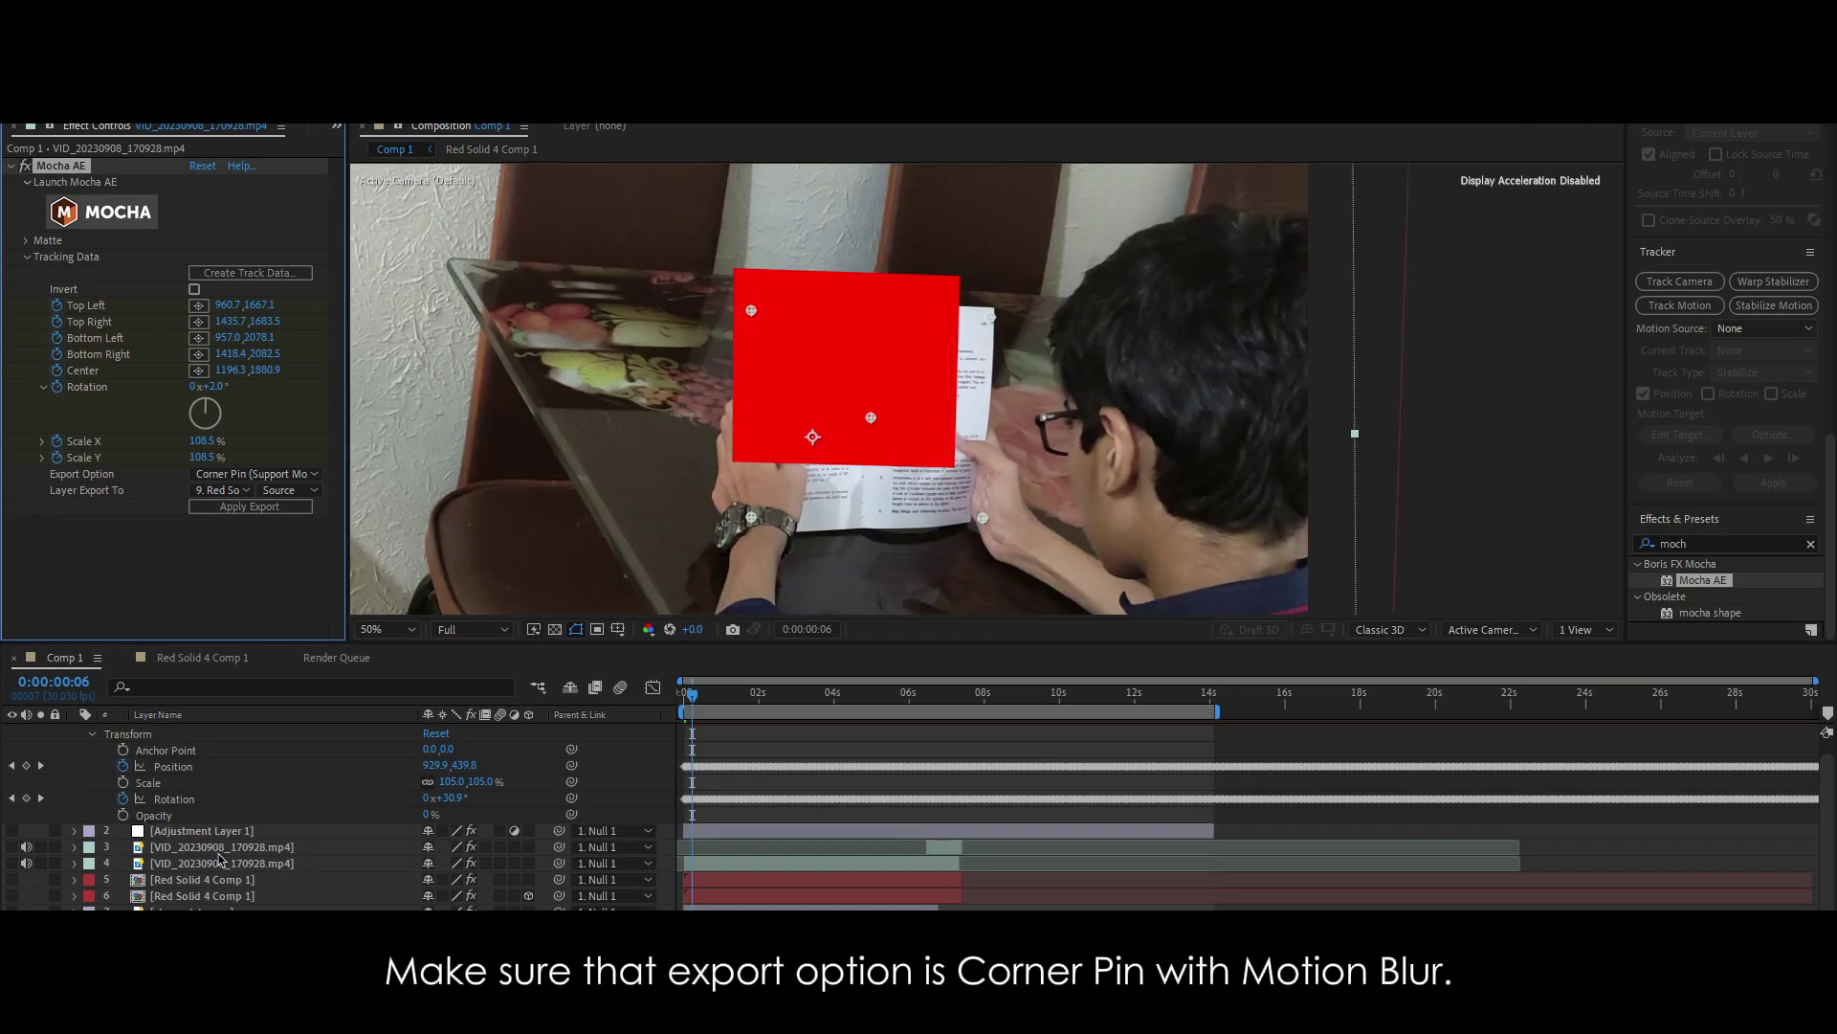
scroll(220, 859, "up", 1)
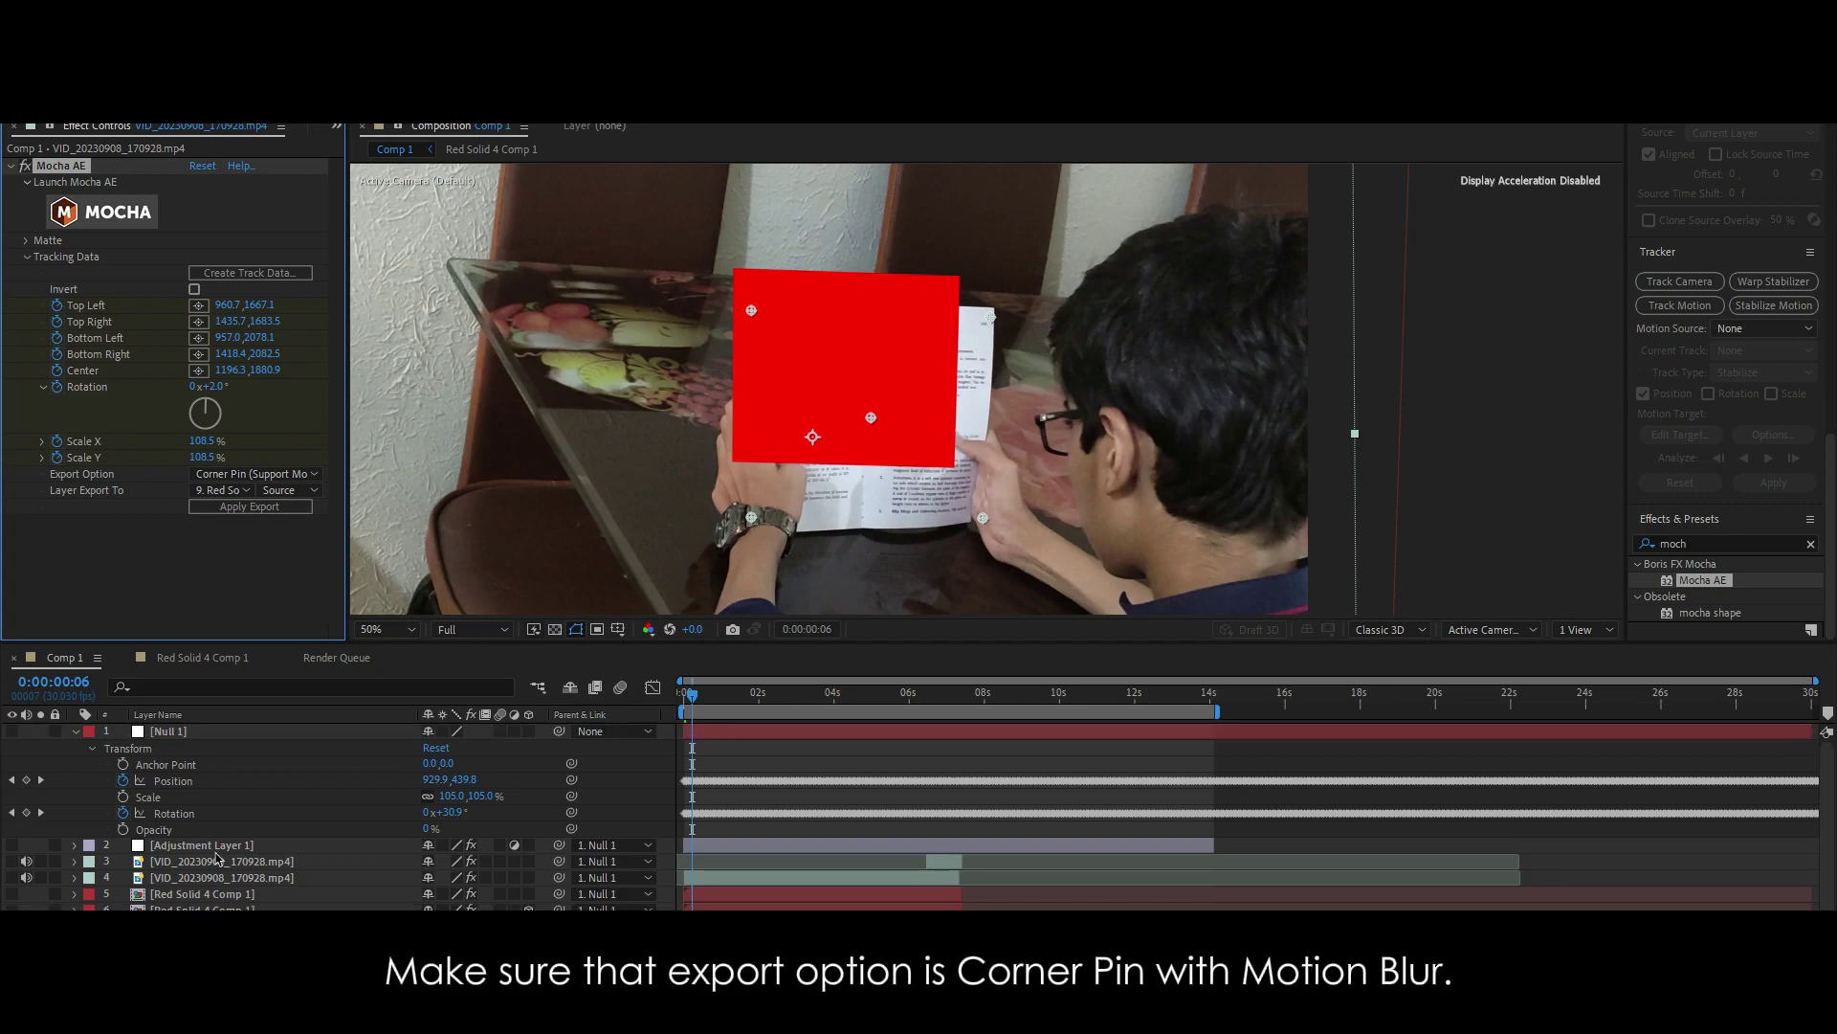
Step: Delete Null 1 and pre-compose Red Solid 5
left_click(176, 731)
key("Delete")
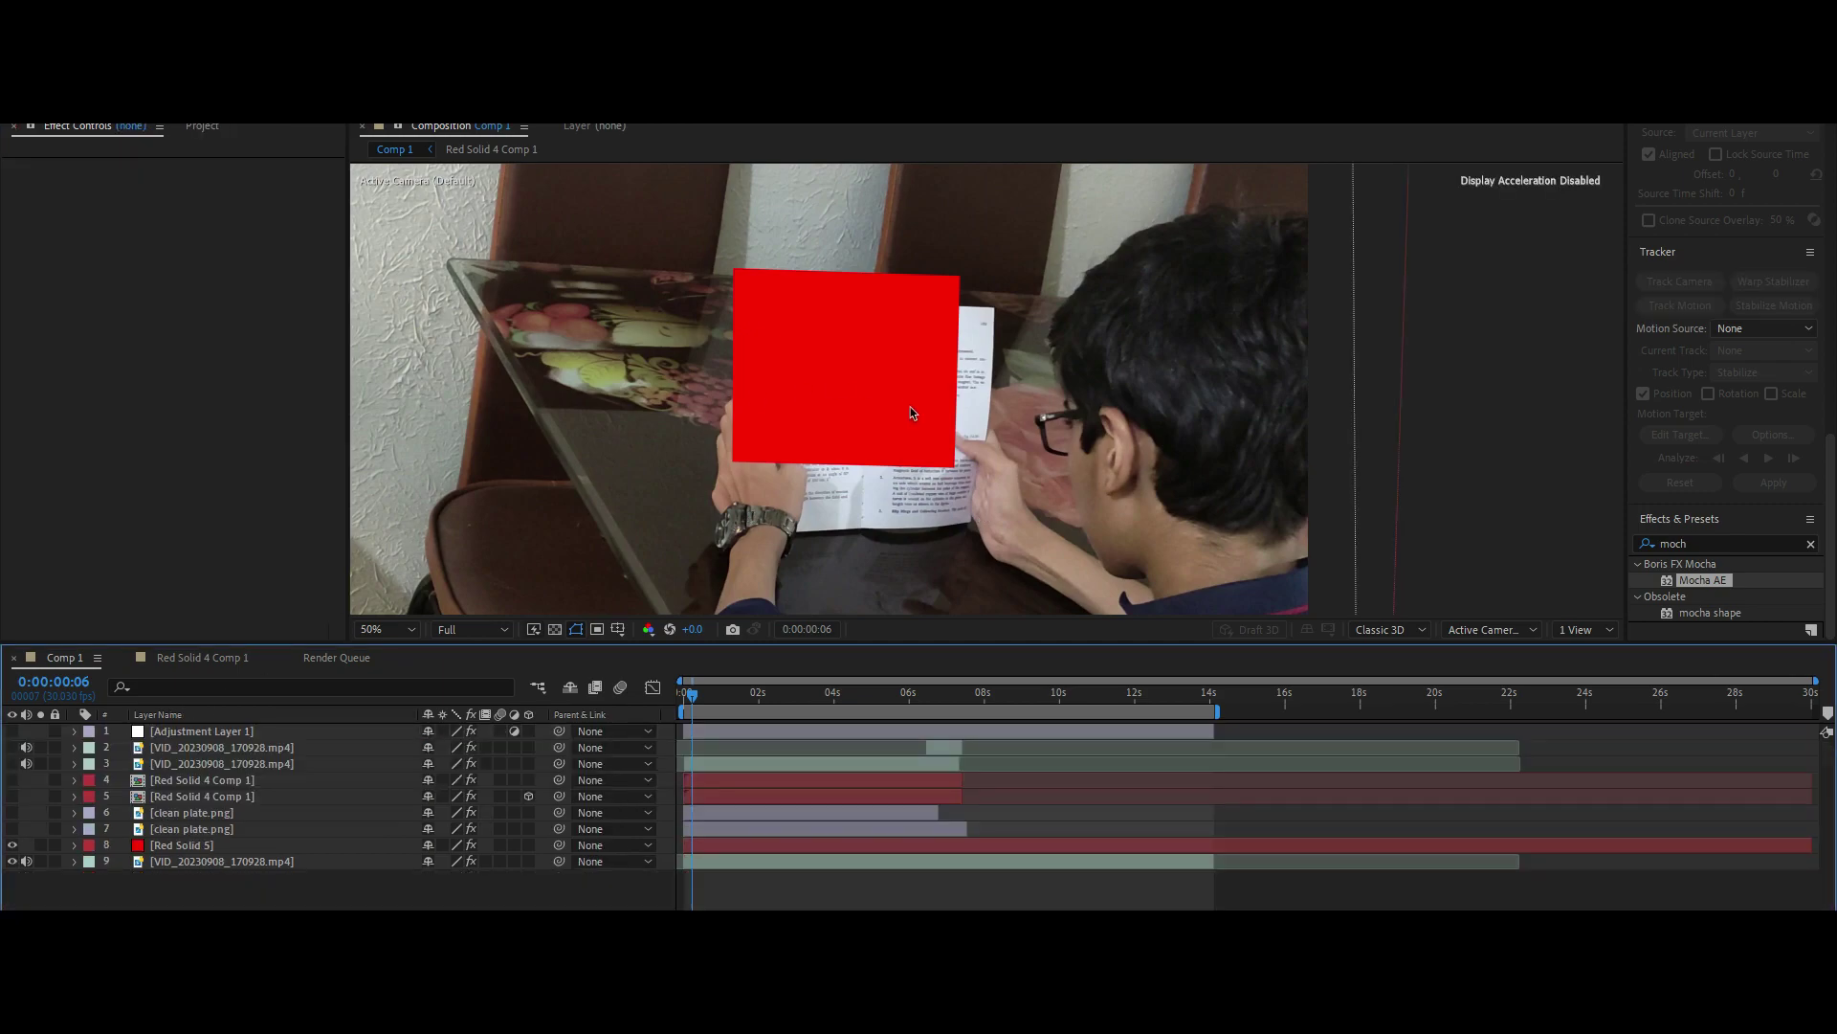
scroll(911, 426, "down", 1)
scroll(913, 432, "down", 1)
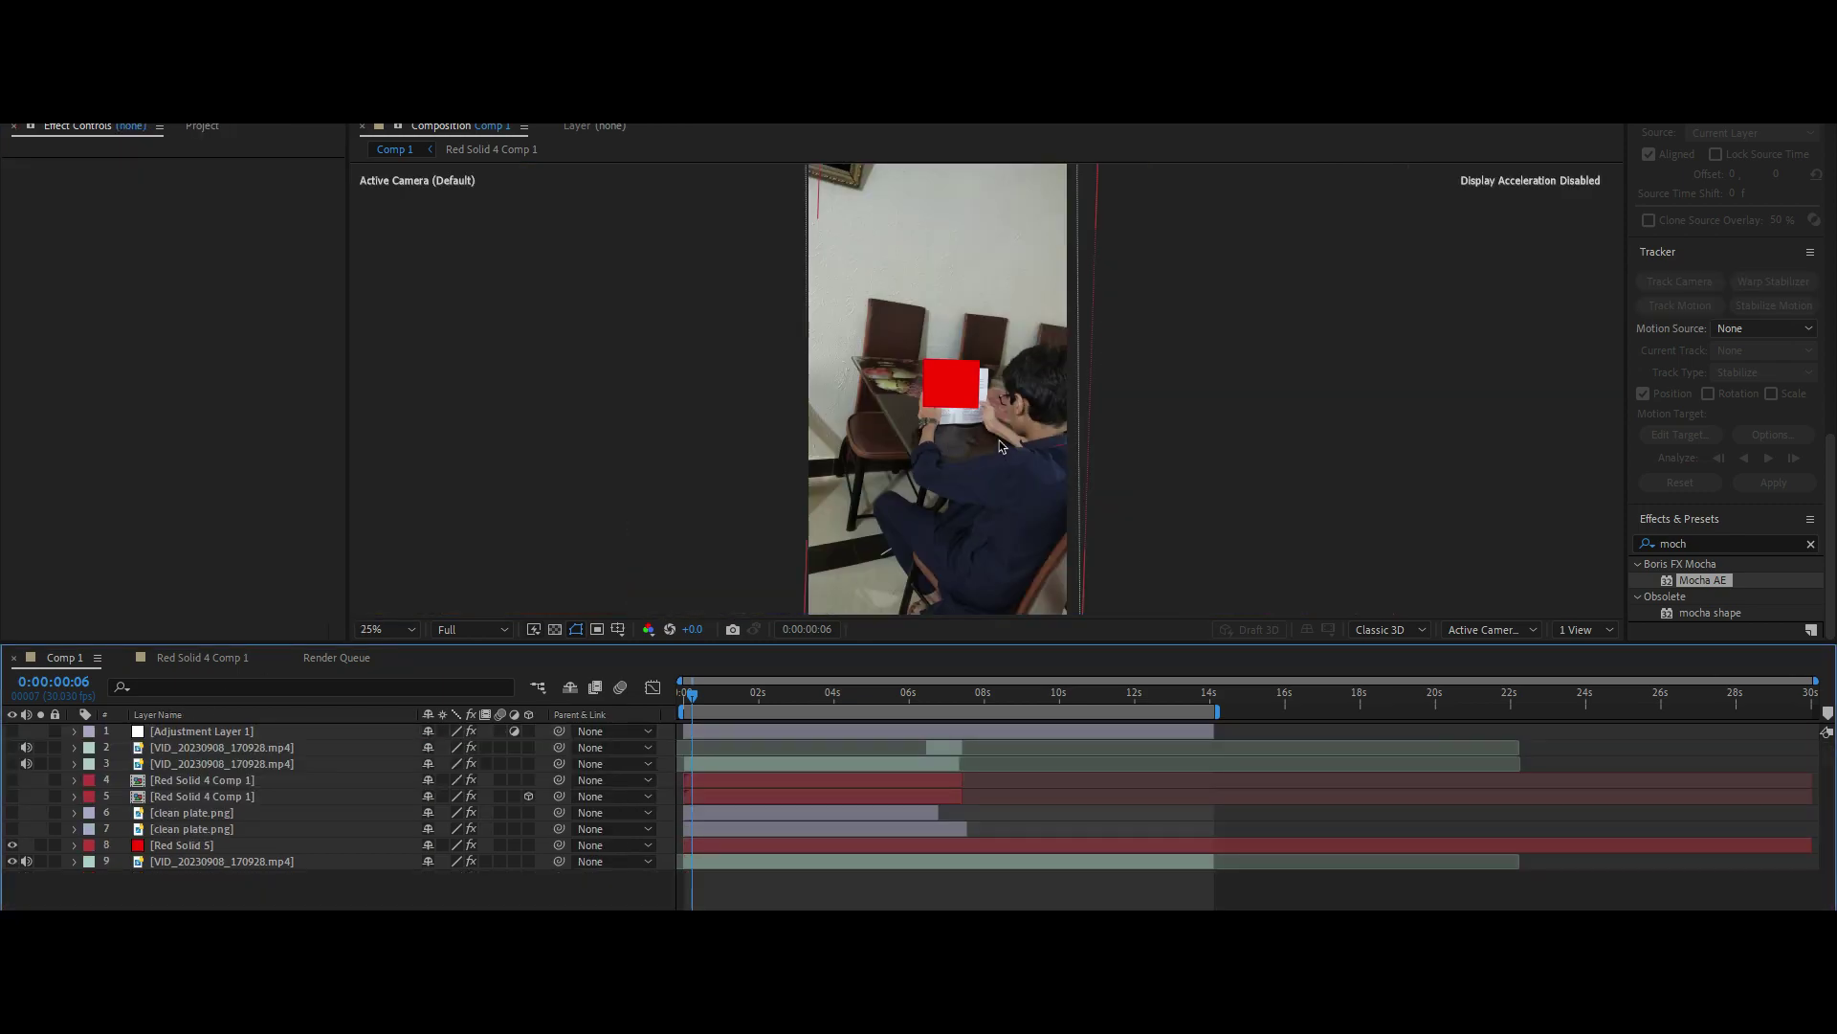
scroll(1000, 446, "down", 2)
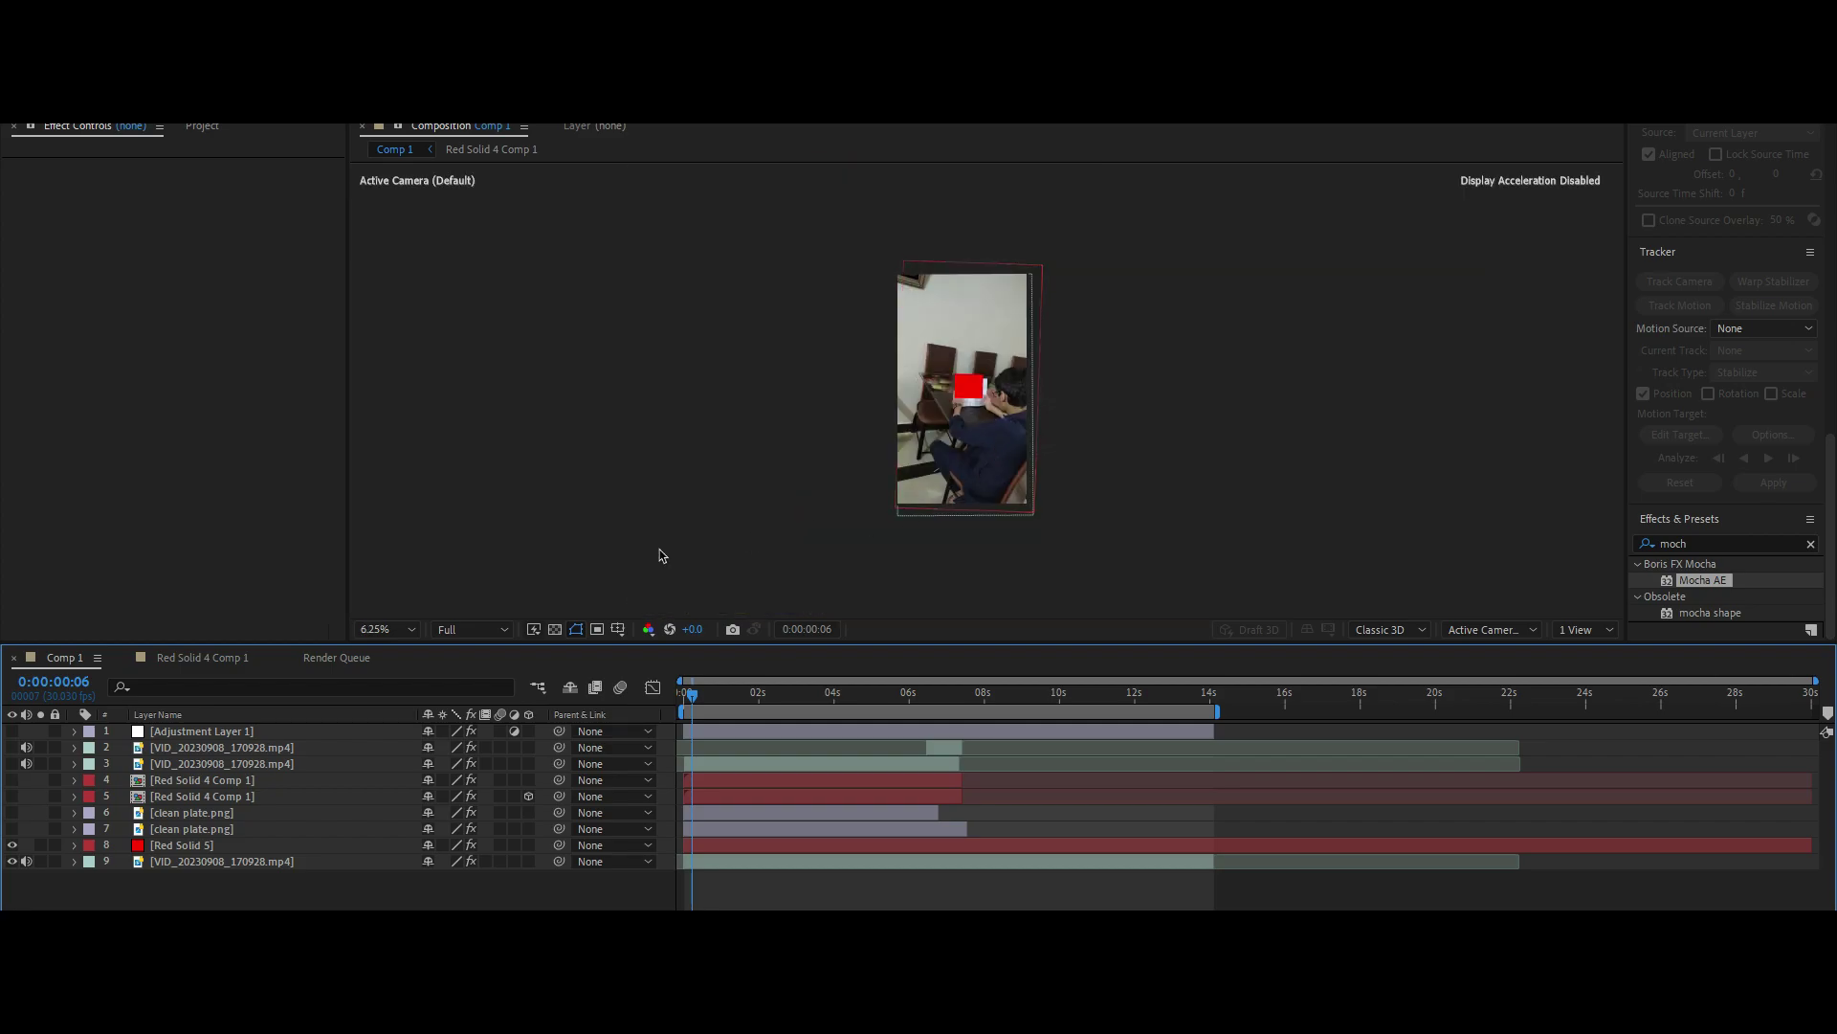
left_click(187, 844)
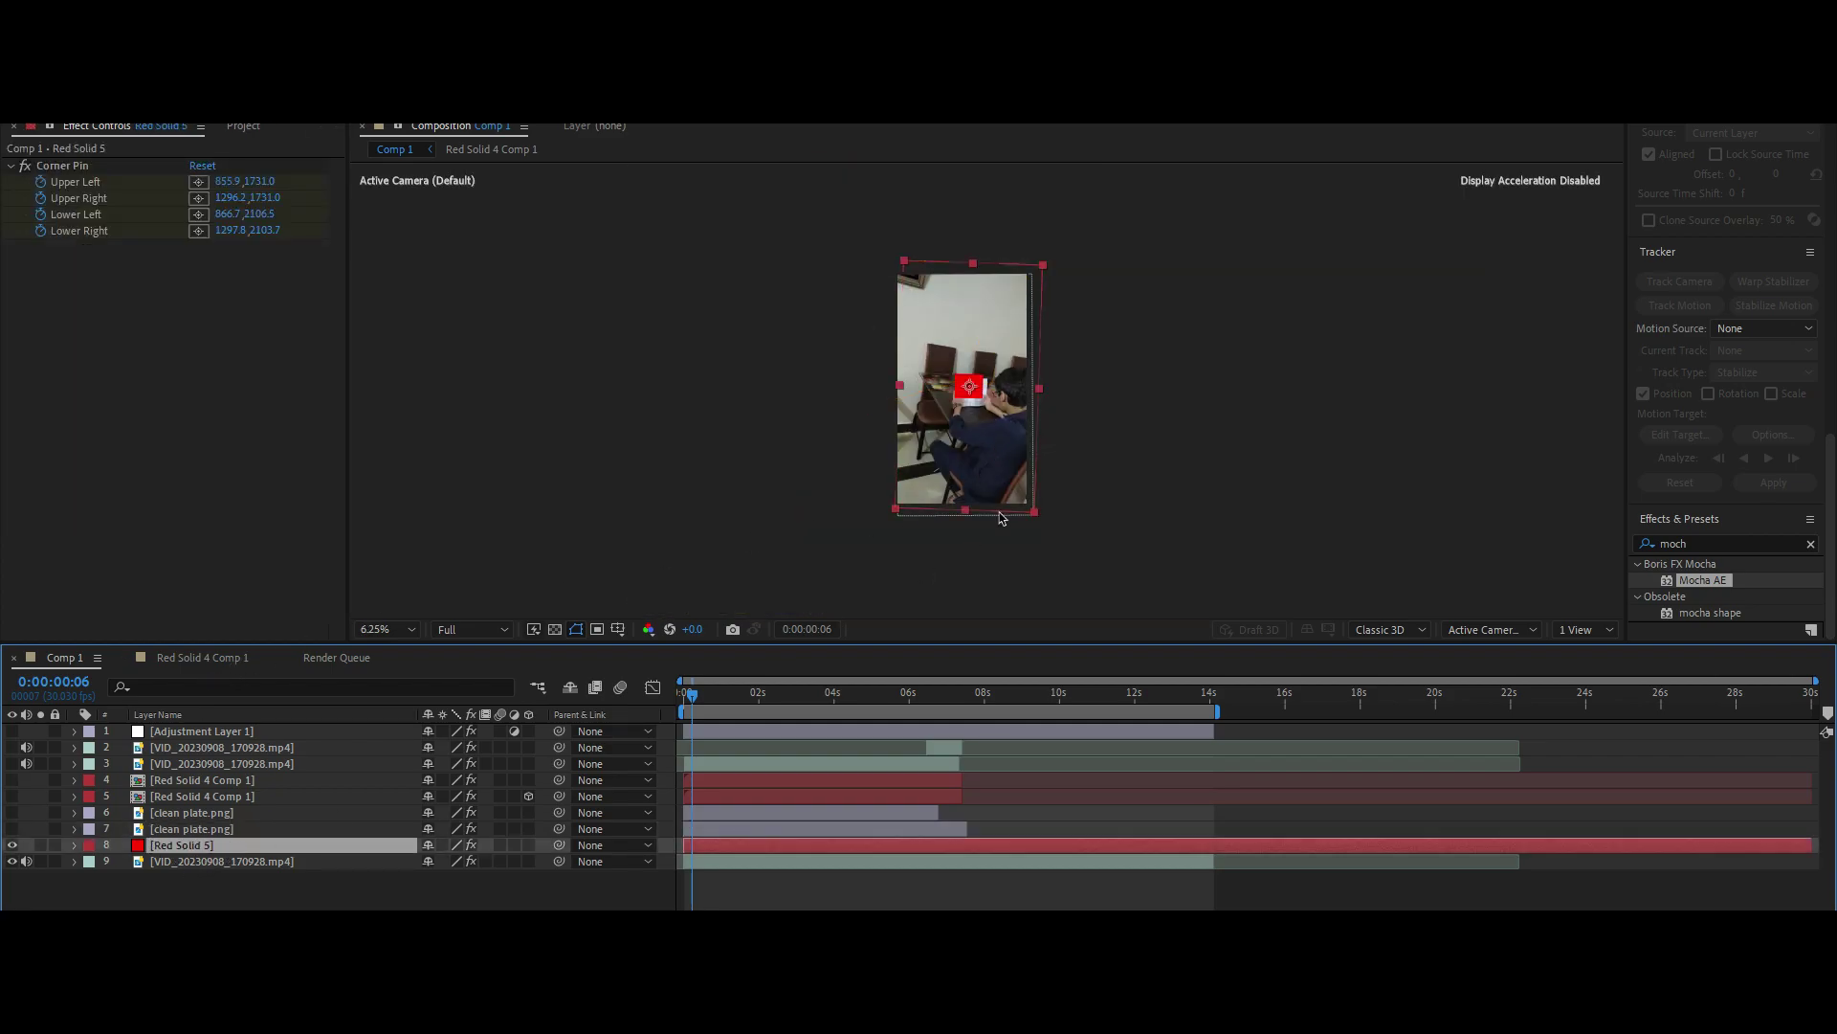
key("period")
key("period")
right_click(520, 827)
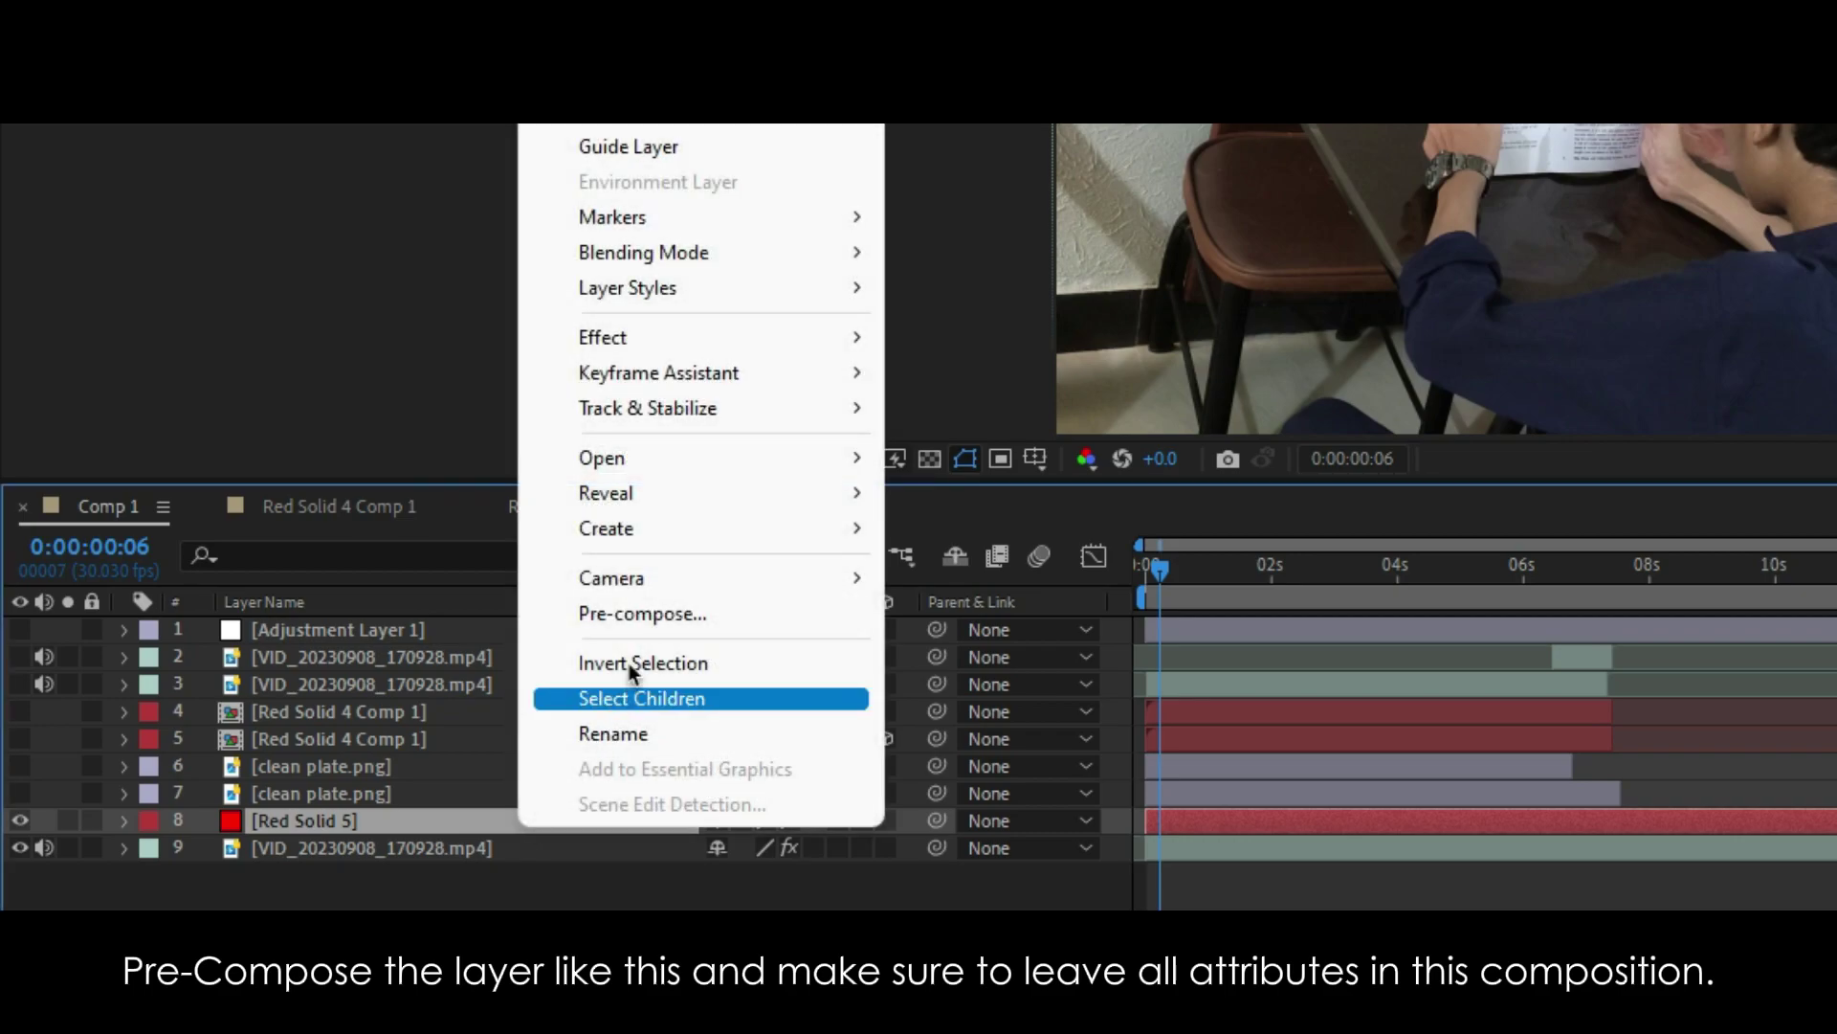
left_click(665, 626)
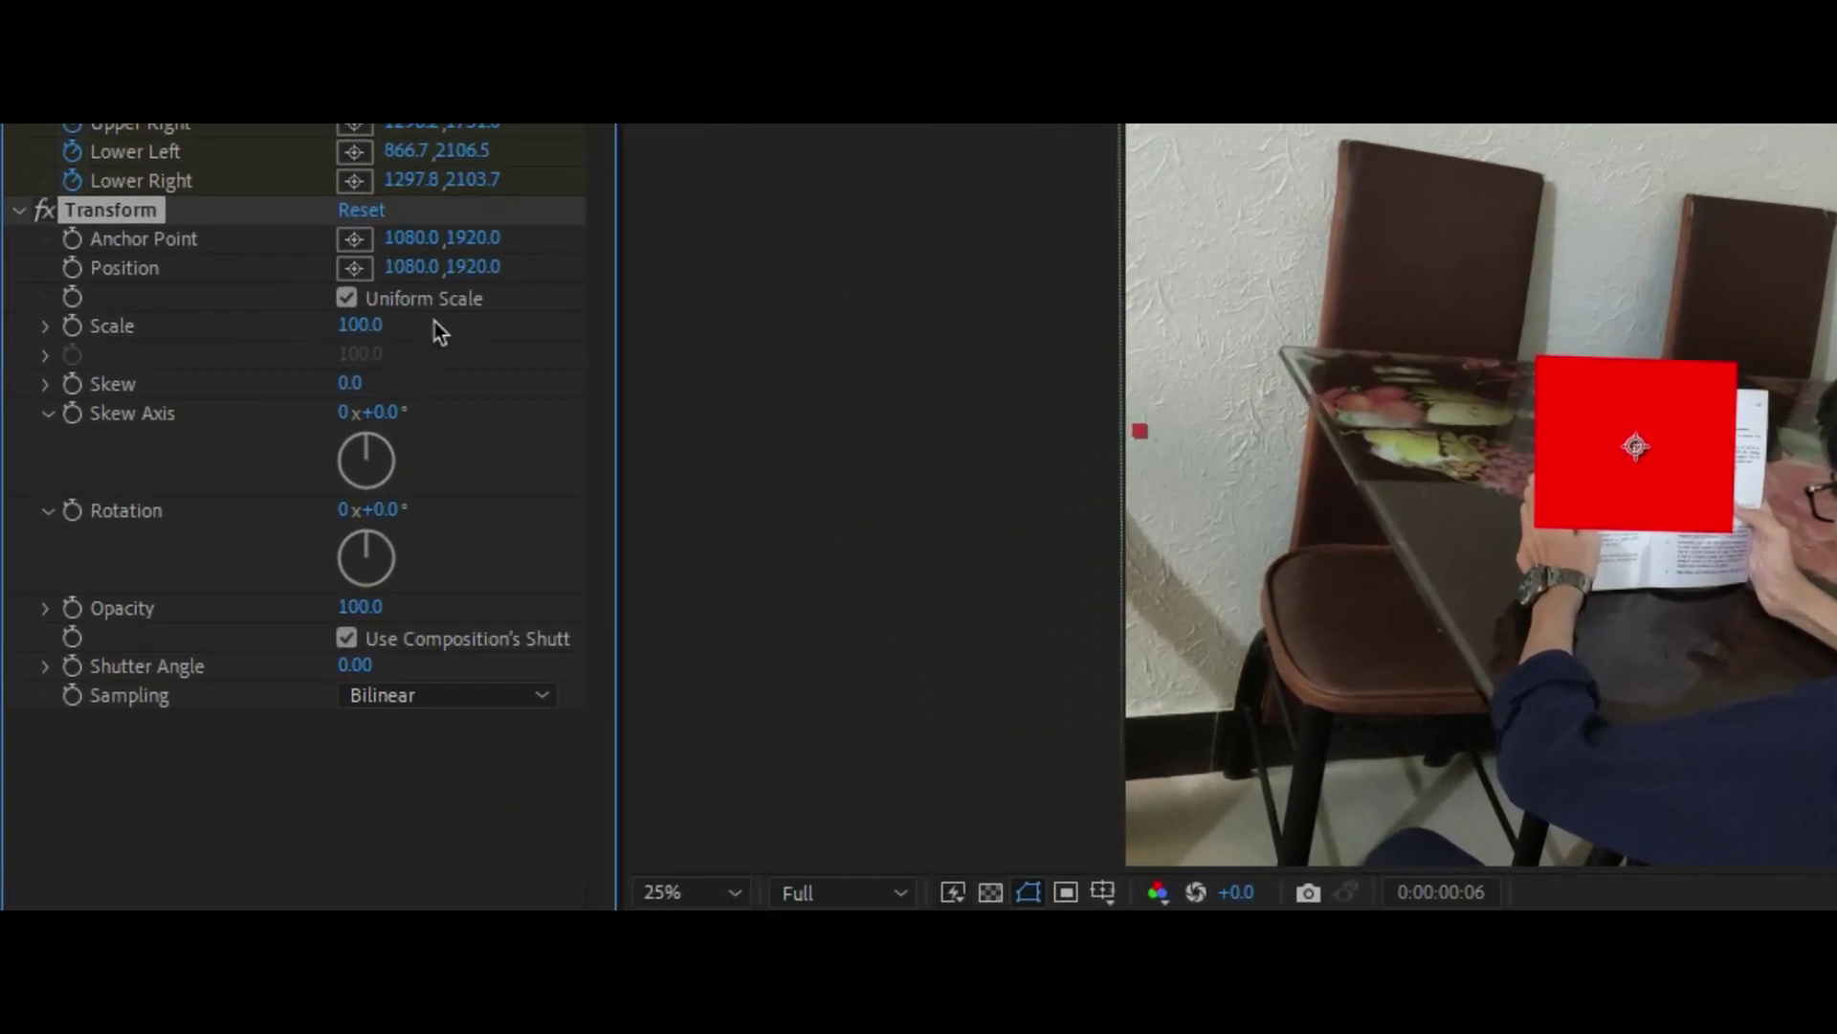
Step: Turn off Uniform Scale and adjust Transform width, height and position to cover the book
left_click(346, 298)
left_click_drag(360, 352, 421, 352)
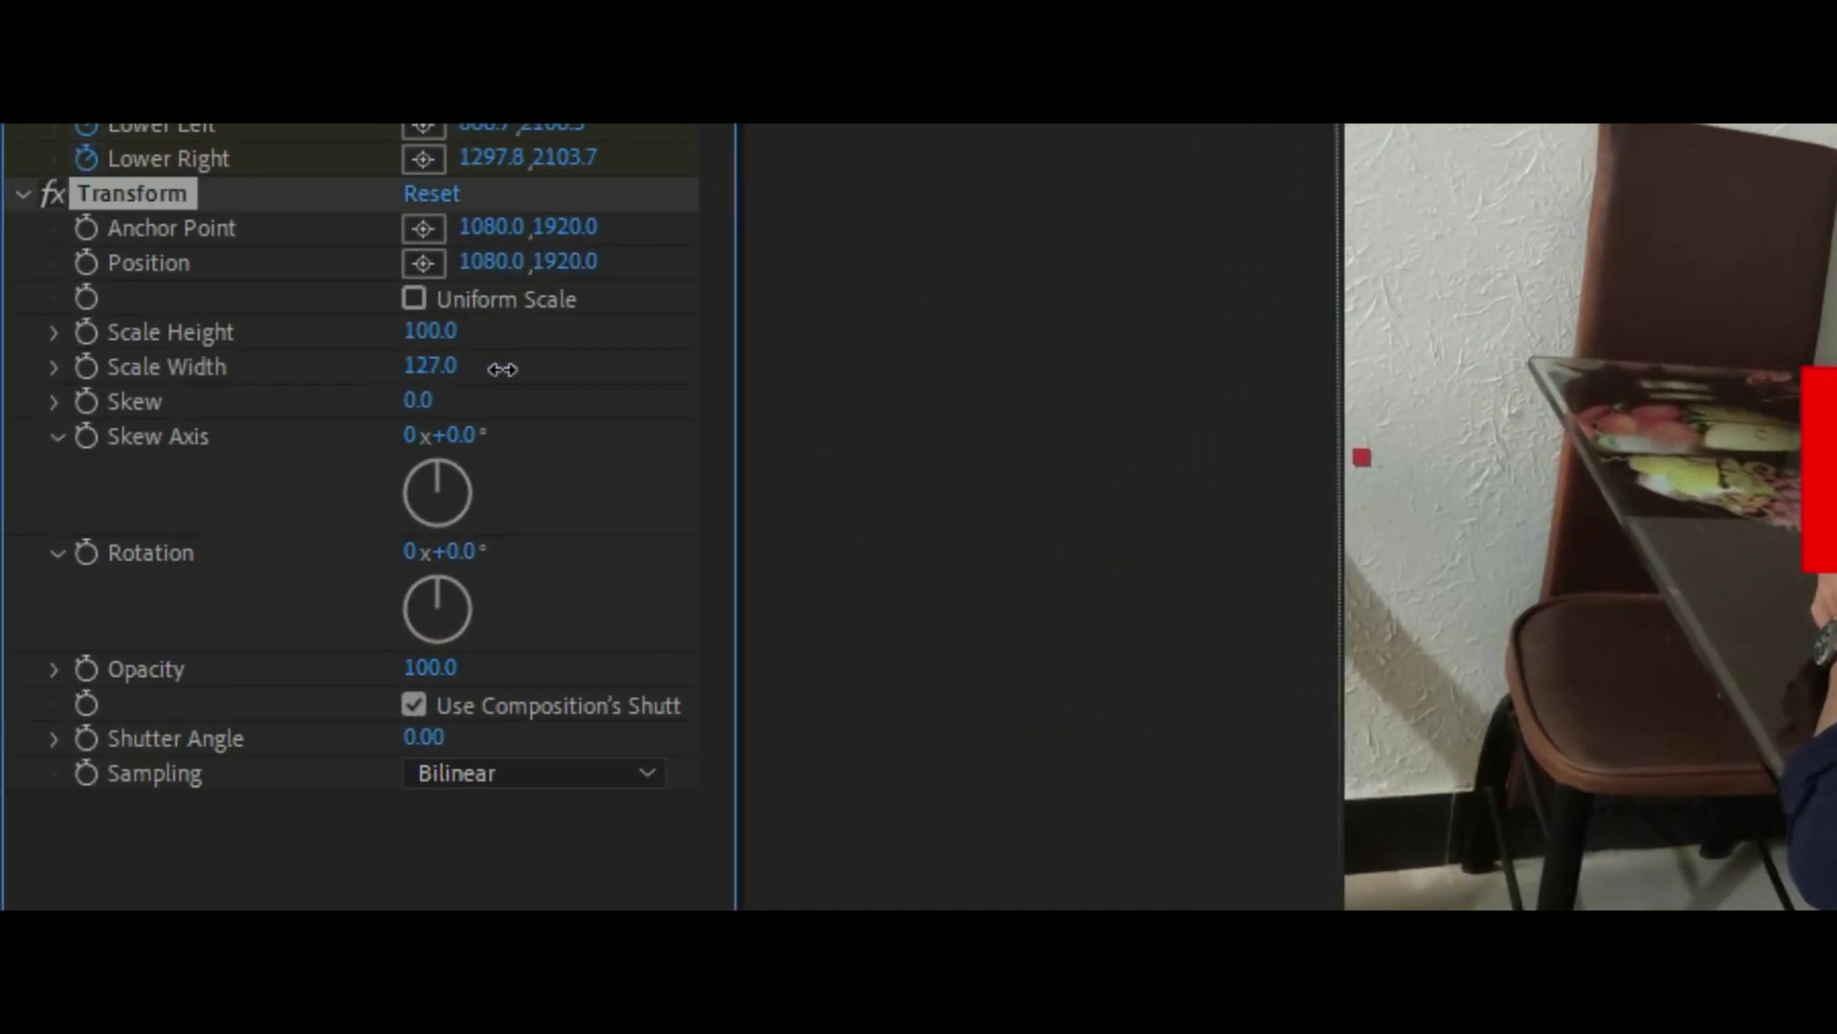
left_click_drag(468, 266, 573, 261)
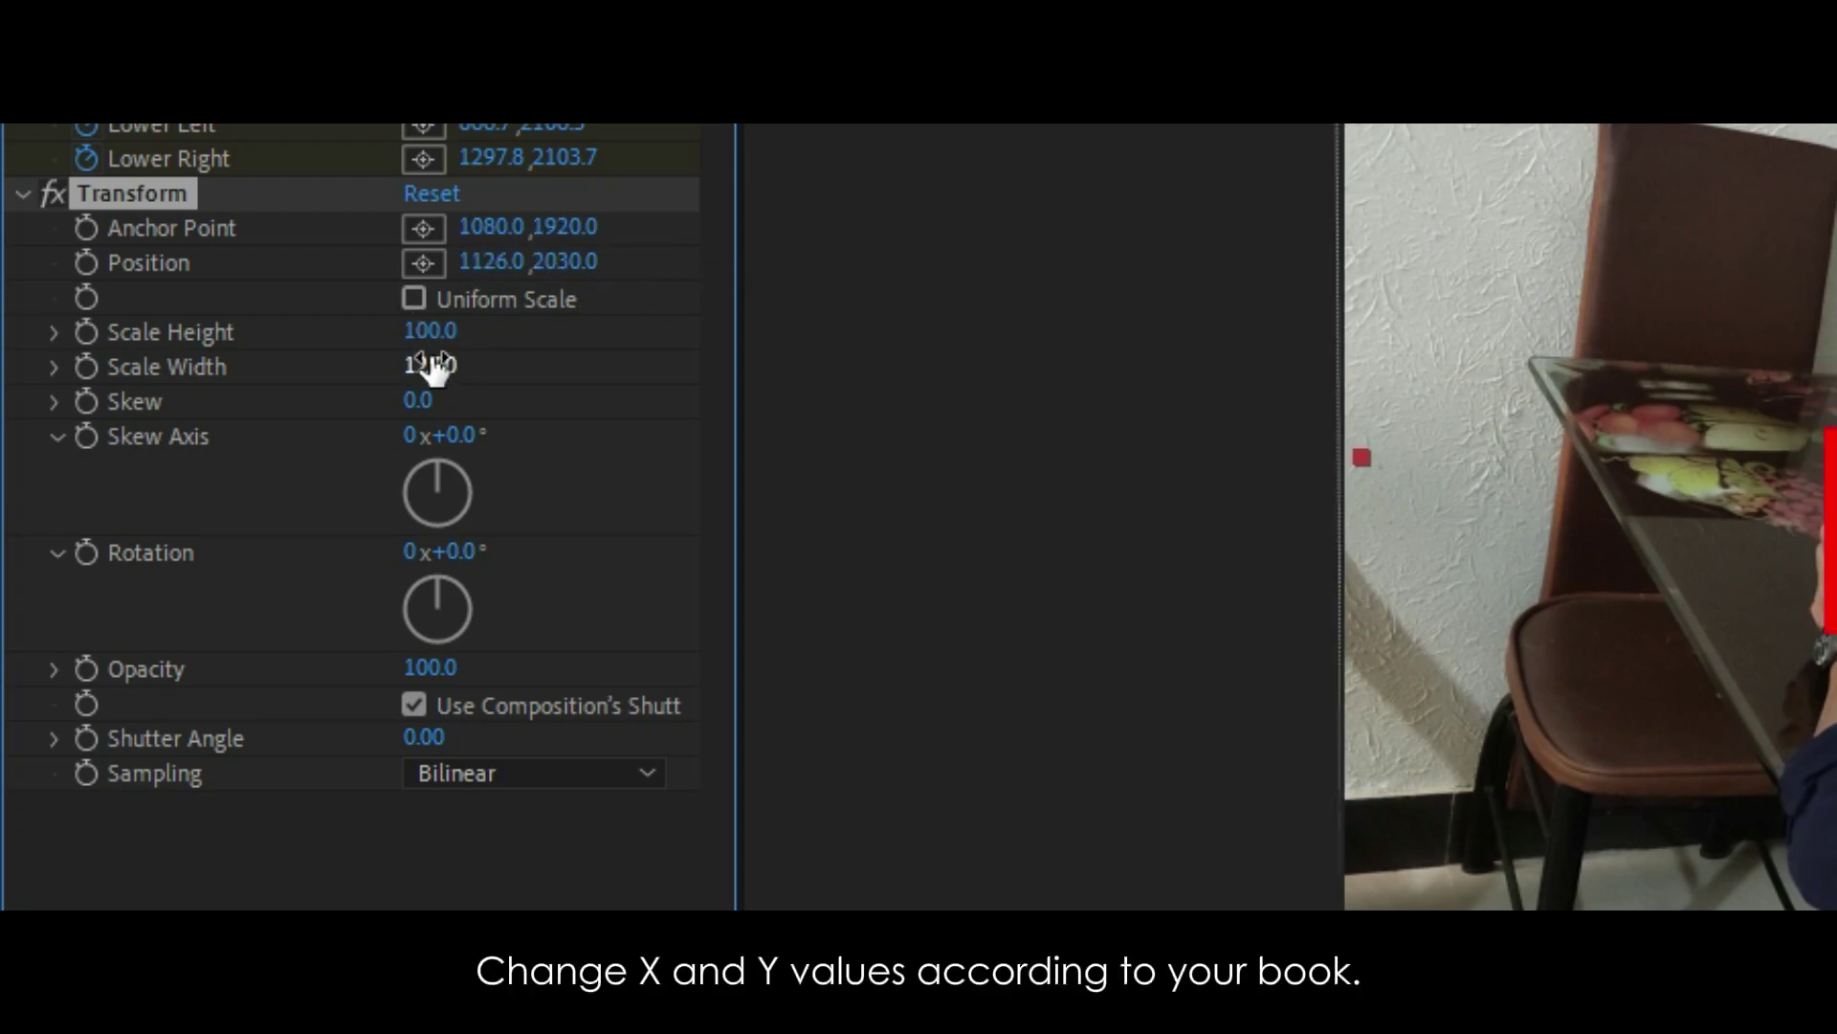
left_click_drag(430, 331, 468, 332)
left_click_drag(573, 261, 493, 266)
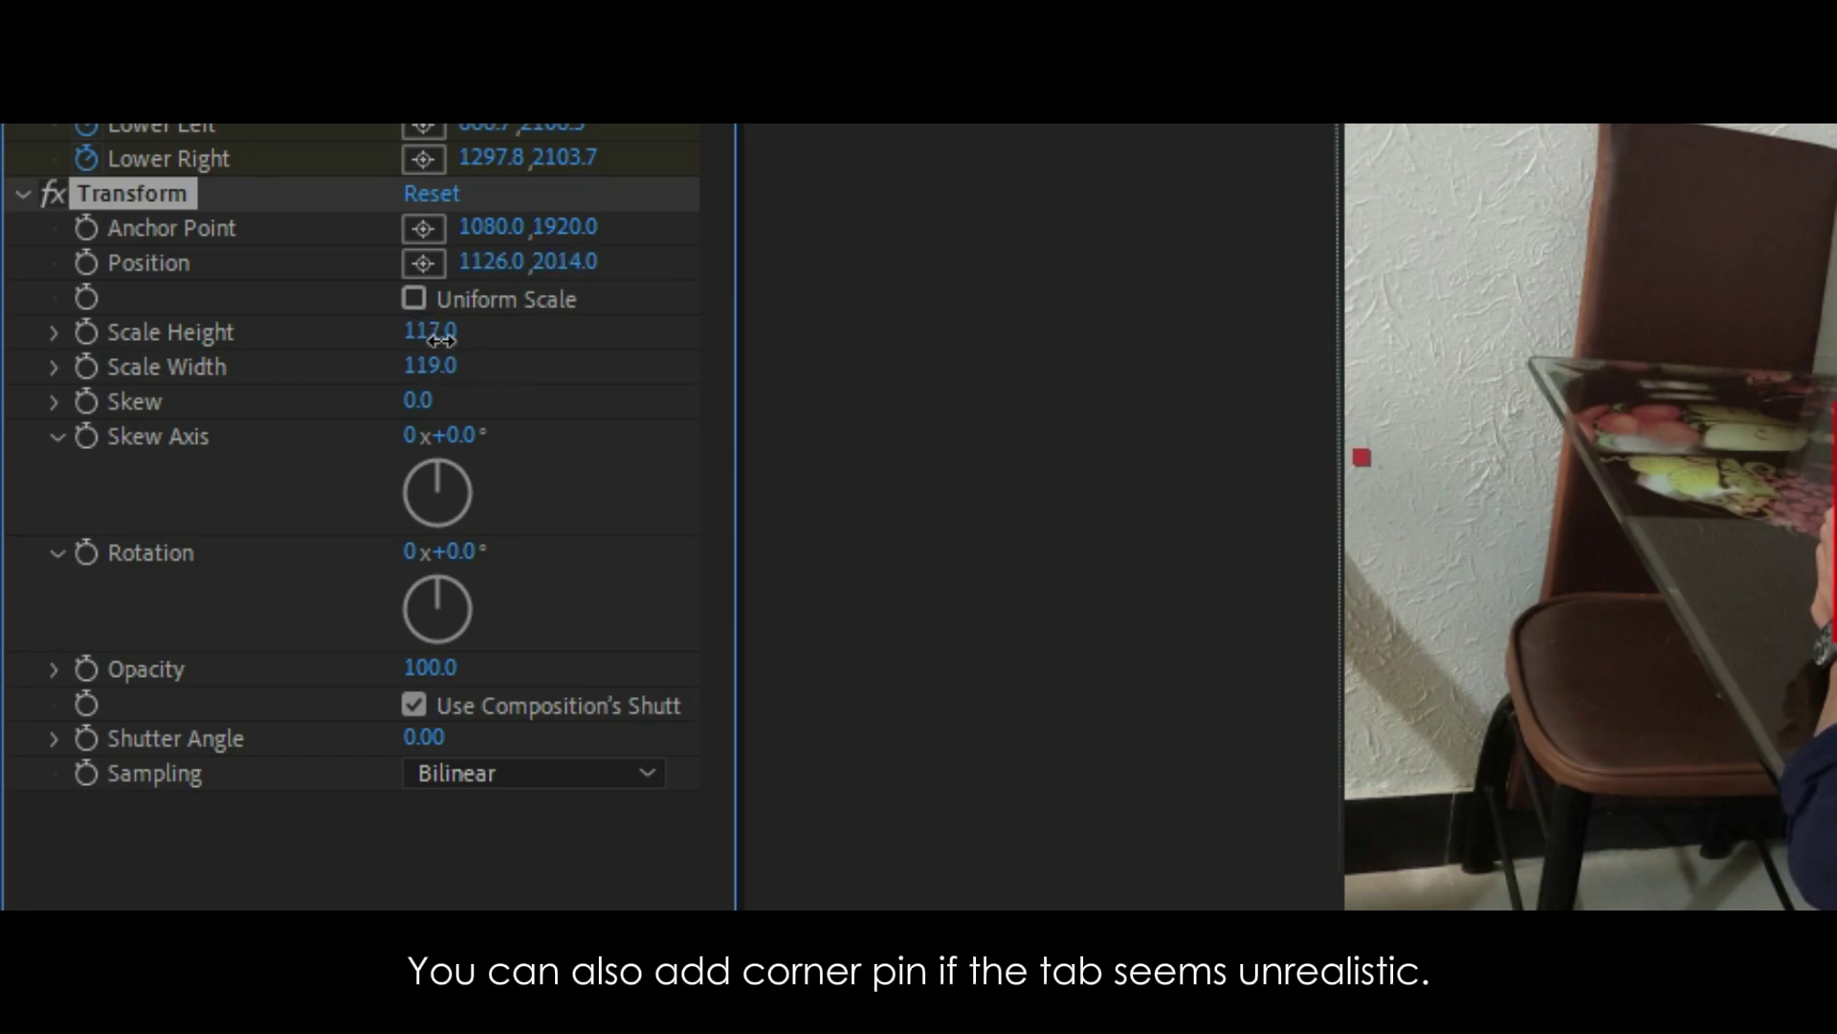
scroll(351, 517, "up", 10)
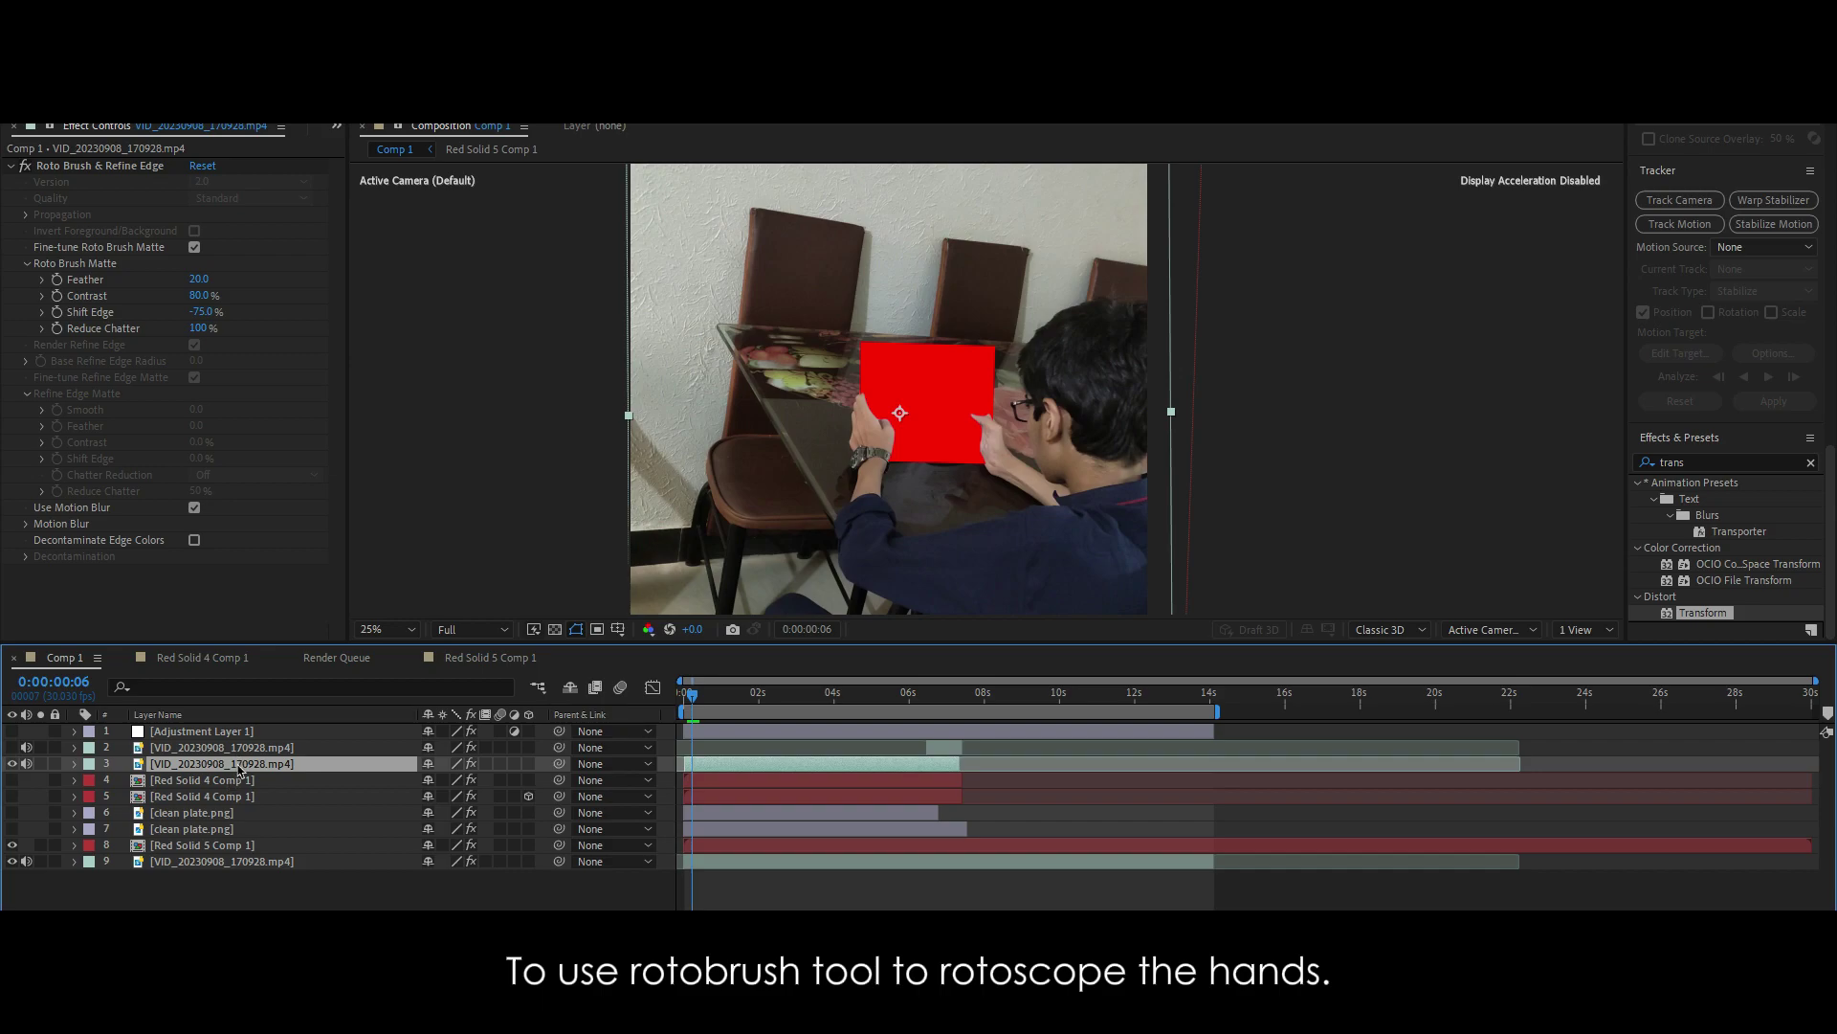
Step: Play the Roto Brush hand outline in the Layer panel, go to about 2:12, and return to Comp 1
double_click(749, 764)
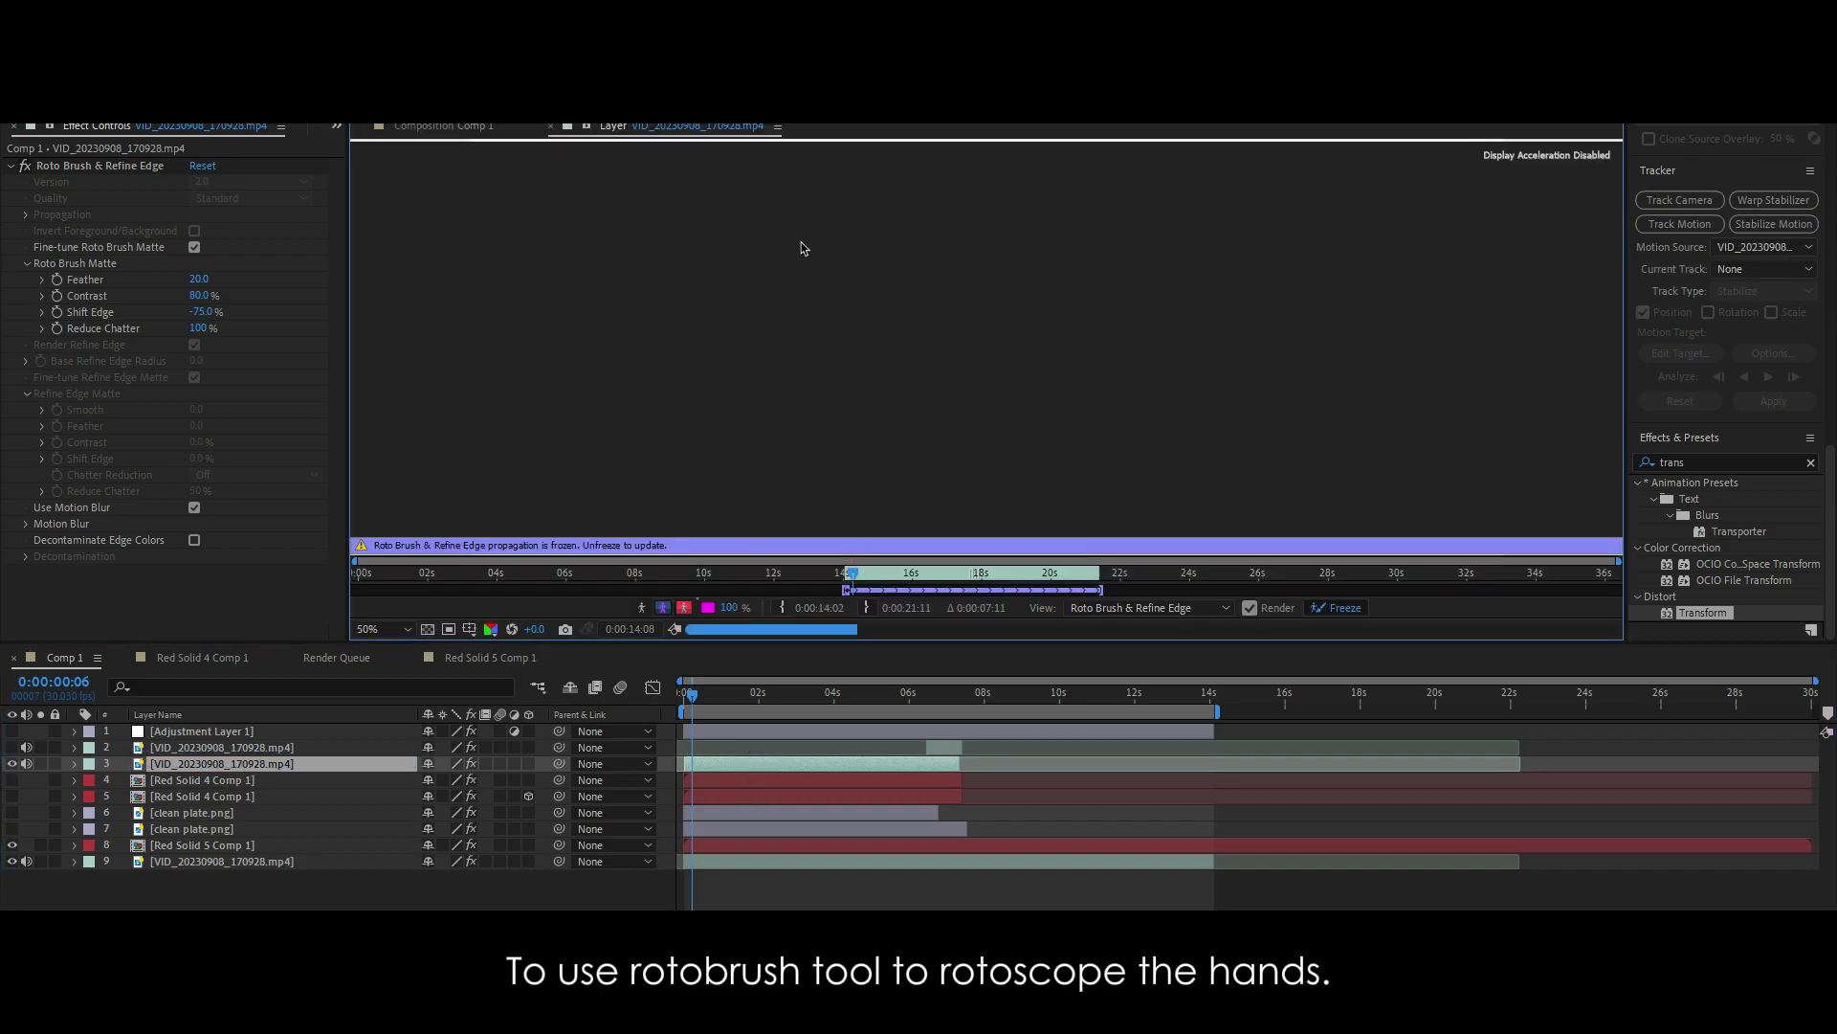
key("space")
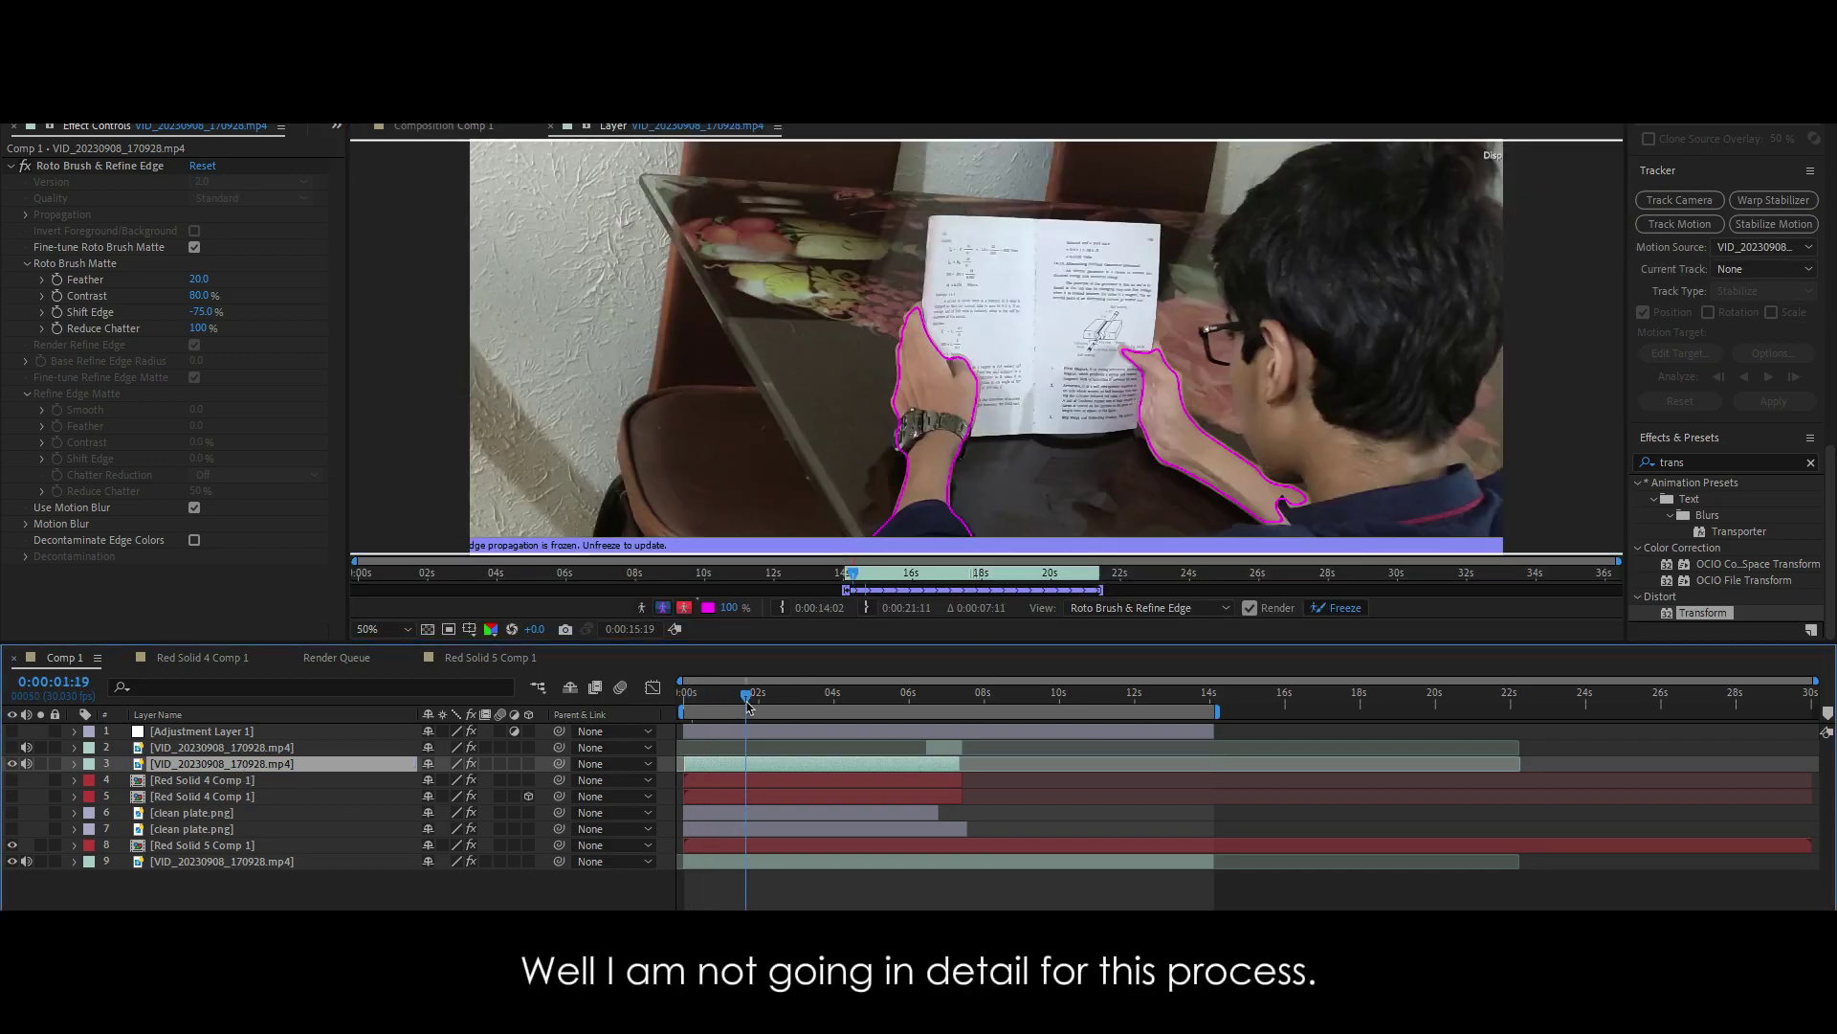
scroll(954, 402, "down", 2)
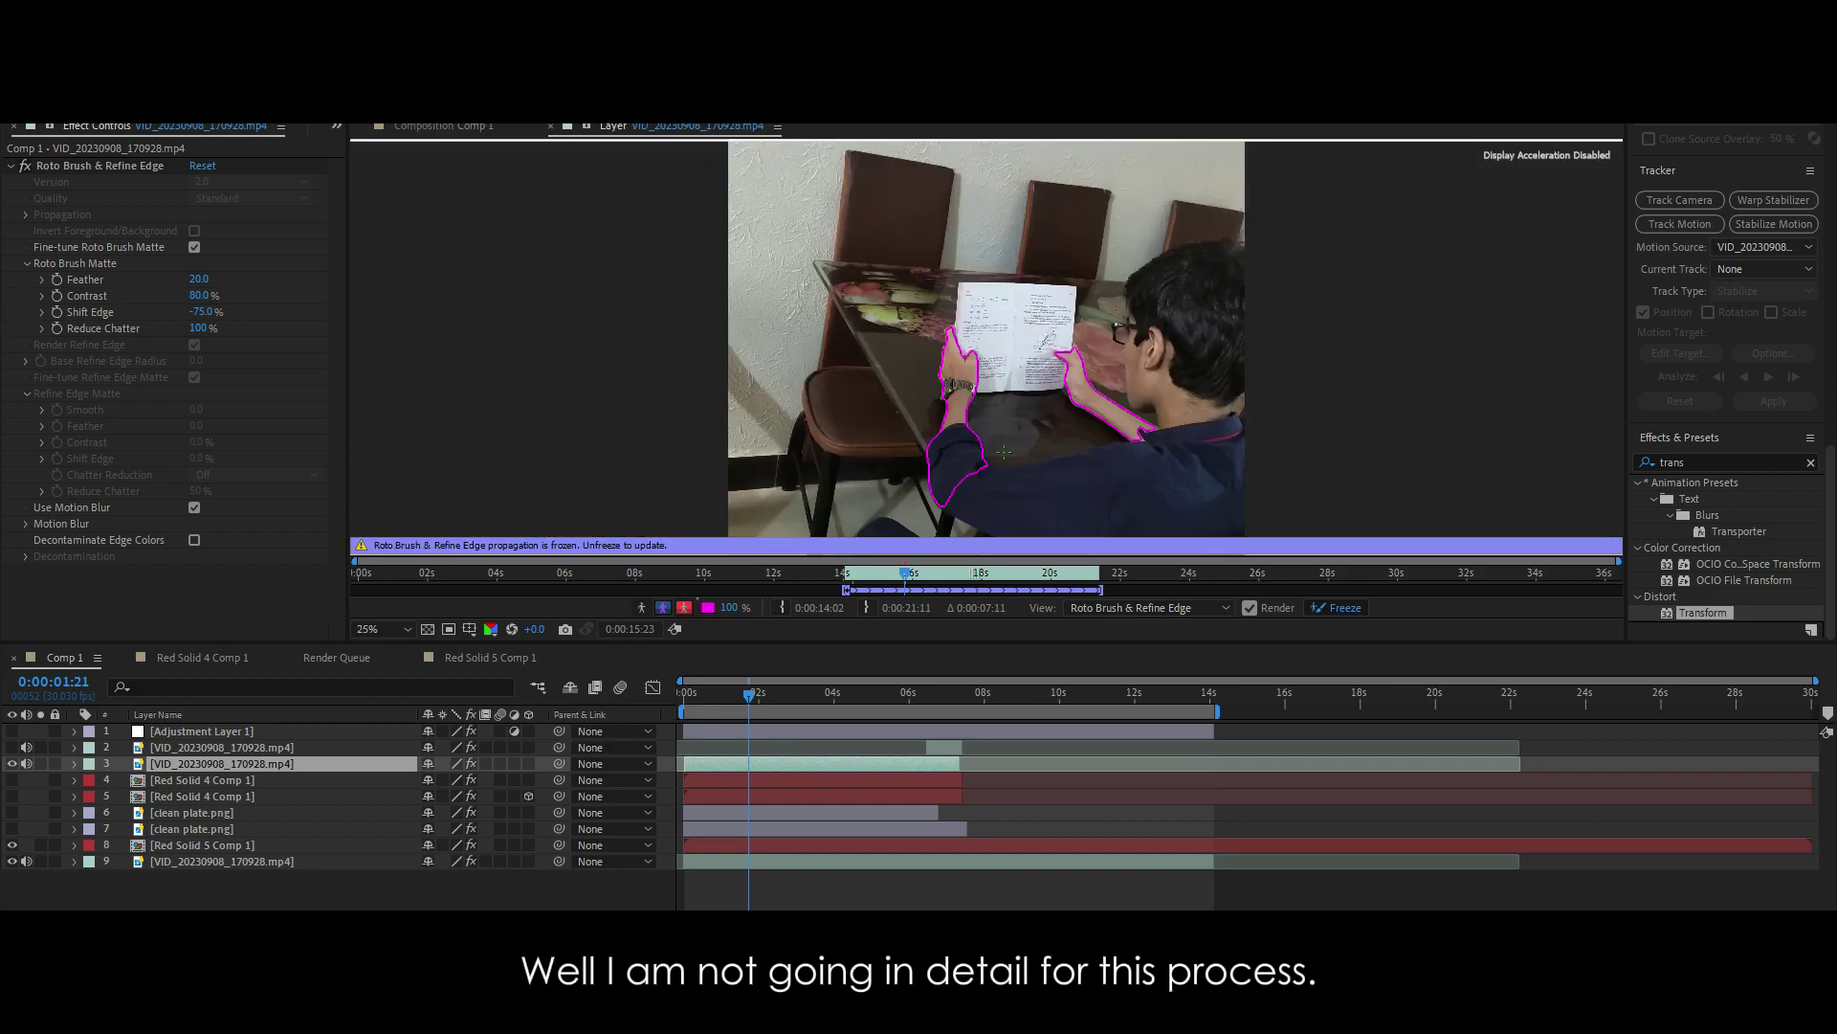
left_click(777, 697)
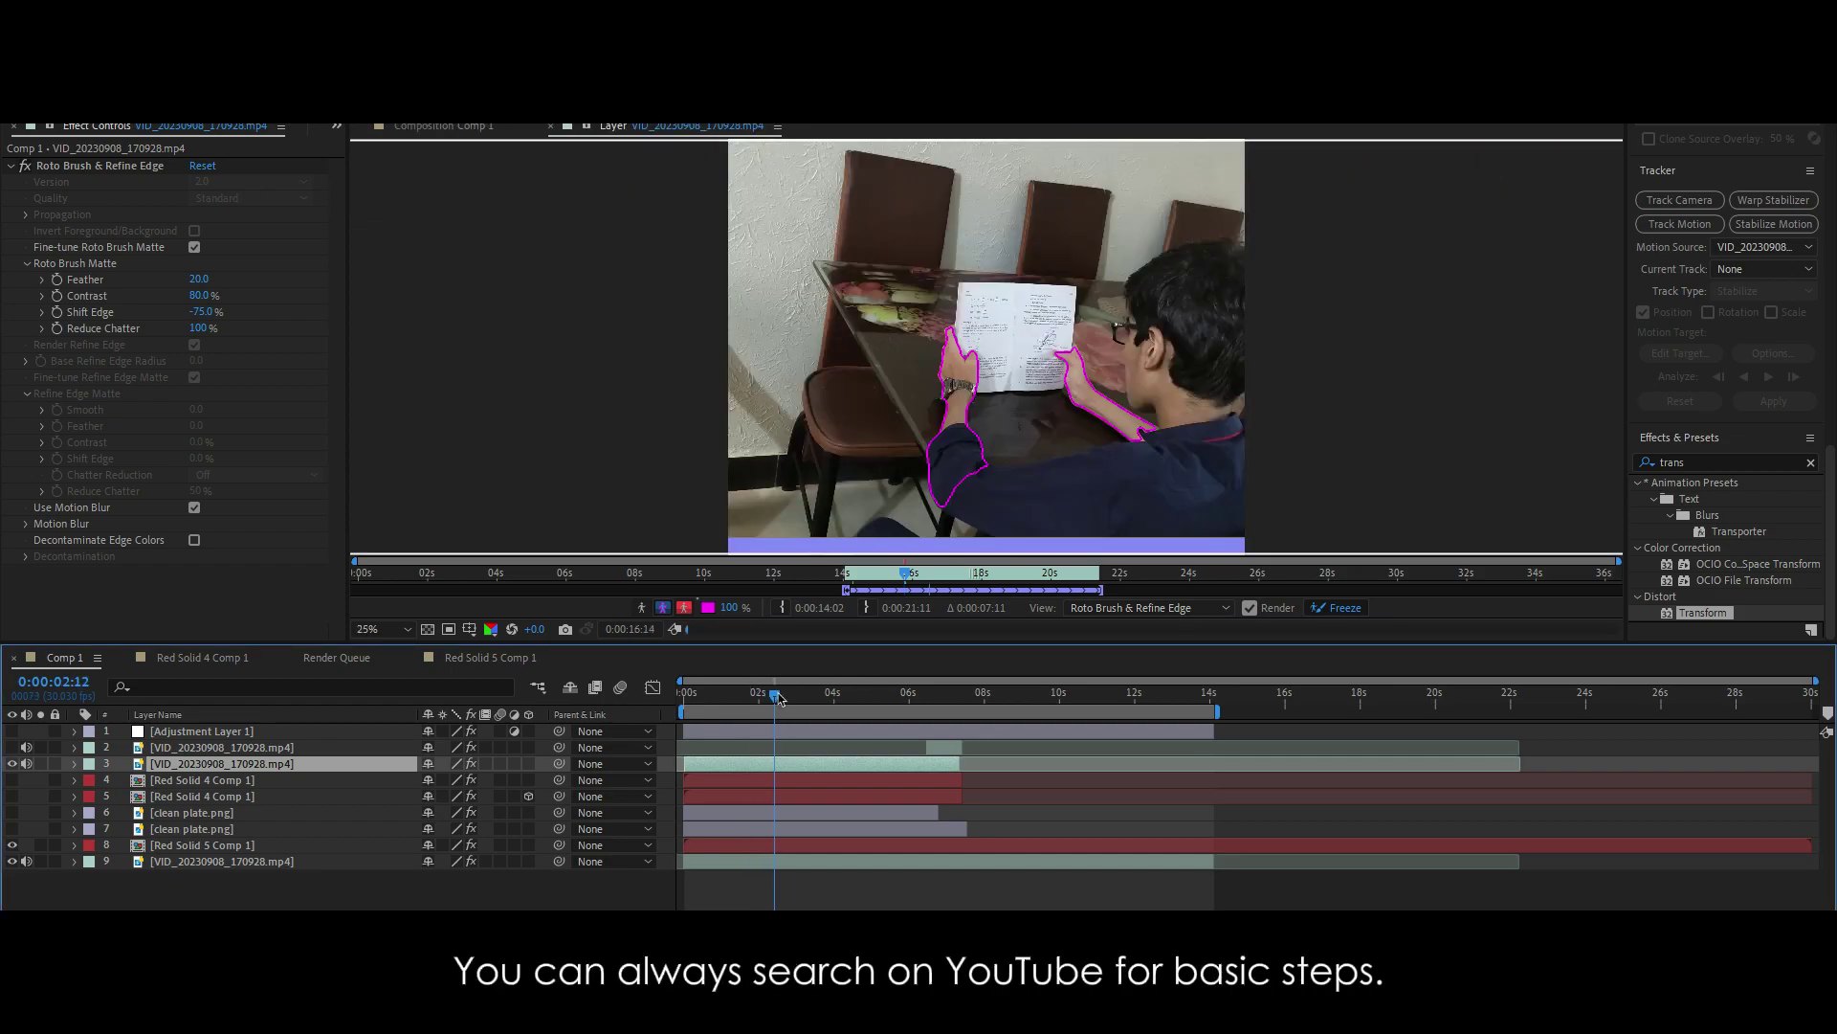
left_click(431, 125)
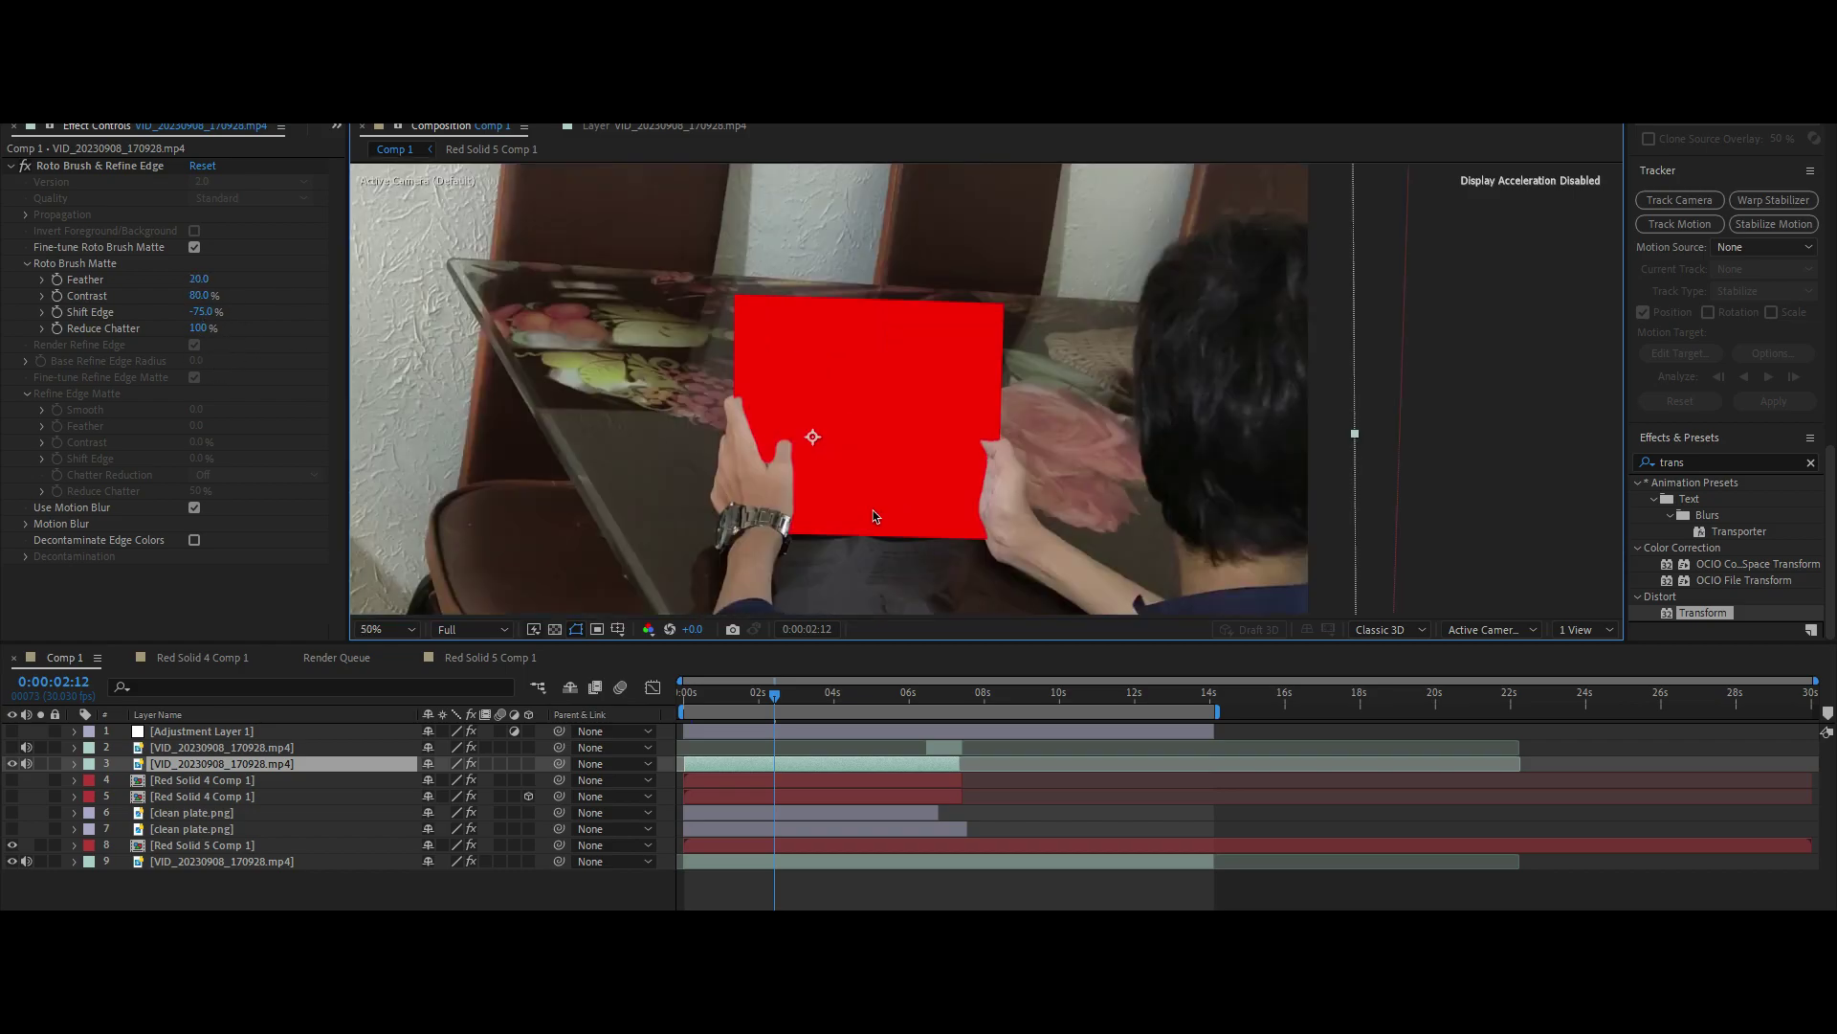
scroll(734, 504, "up", 3)
scroll(579, 505, "down", 4)
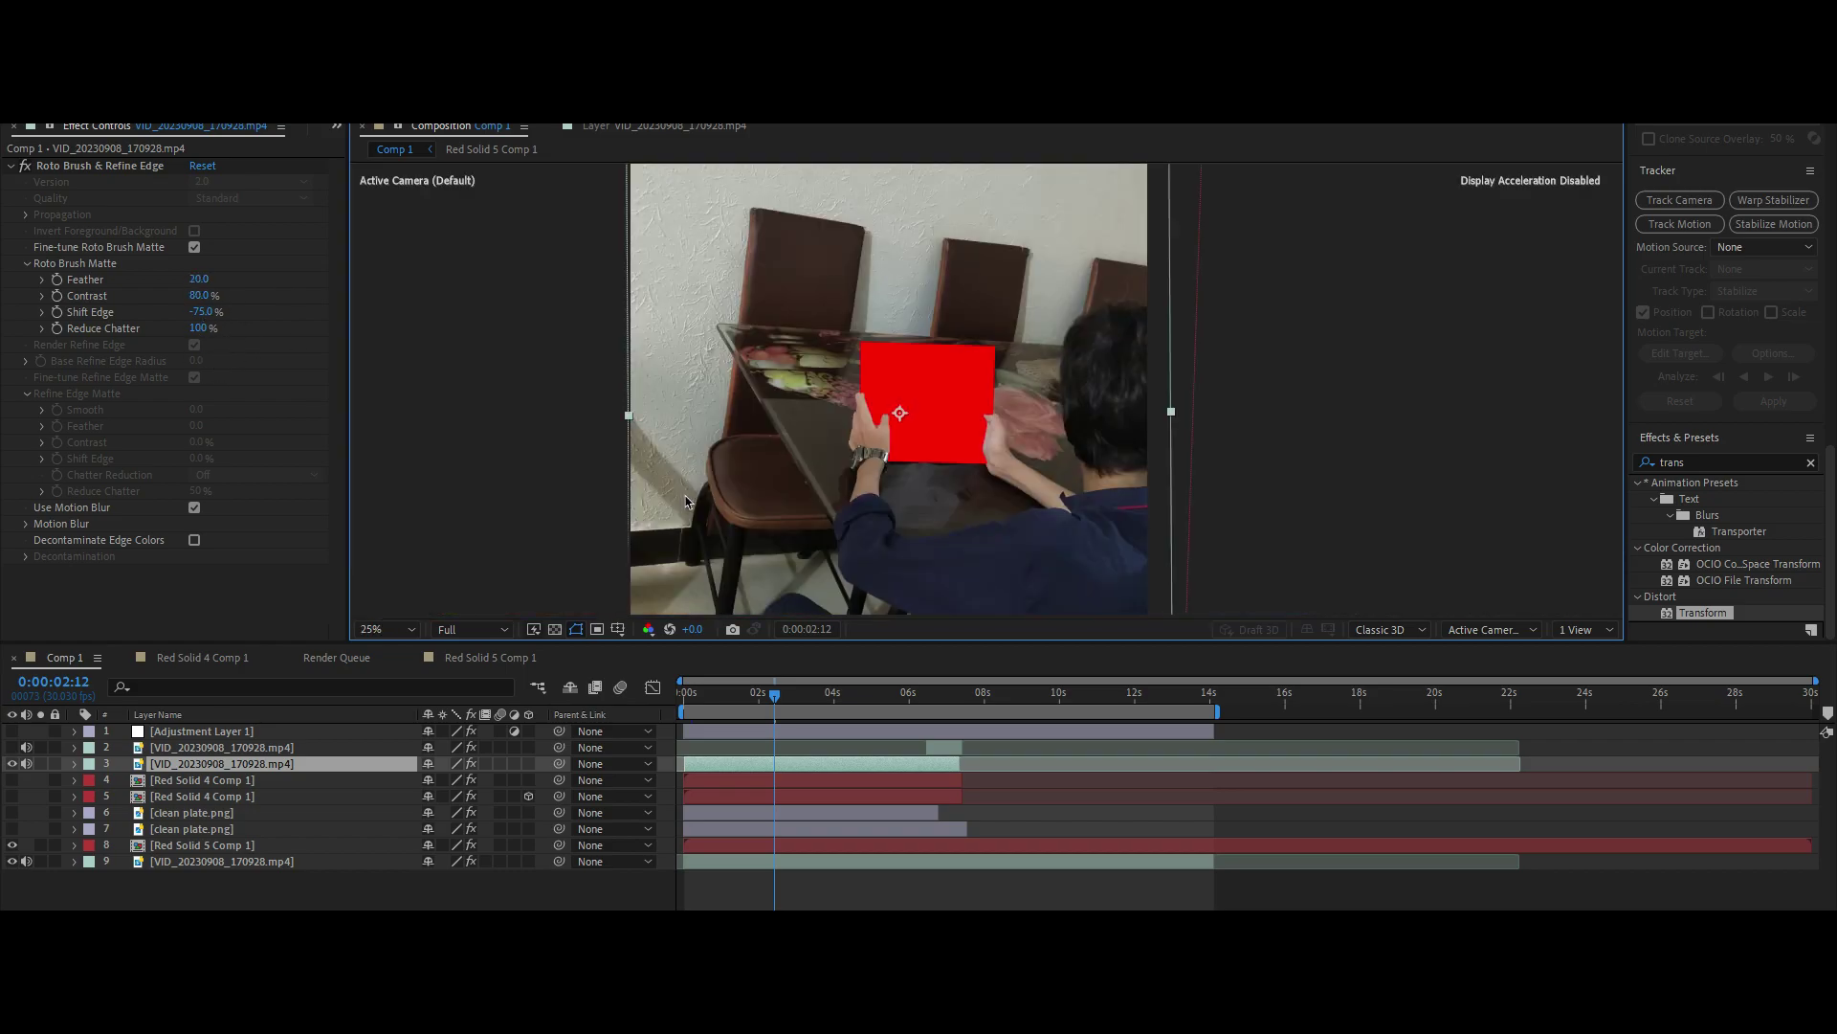
scroll(945, 425, "down", 2)
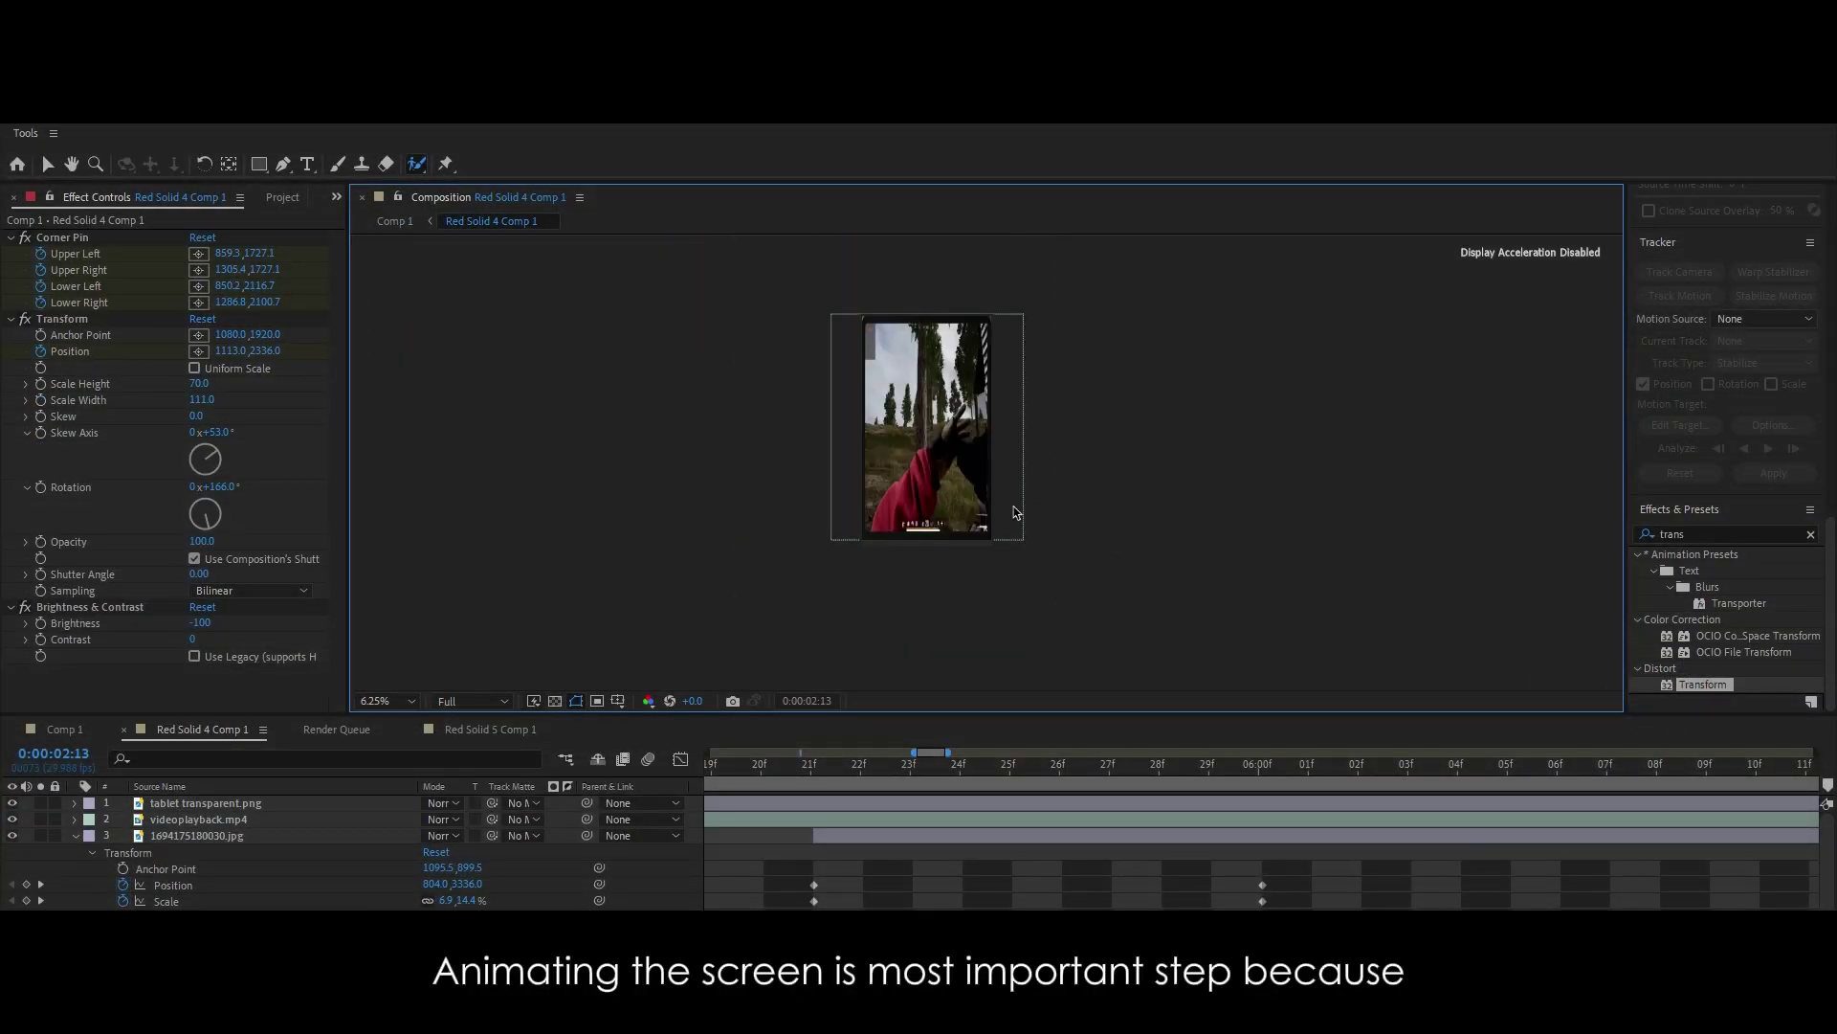
scroll(893, 536, "up", 2)
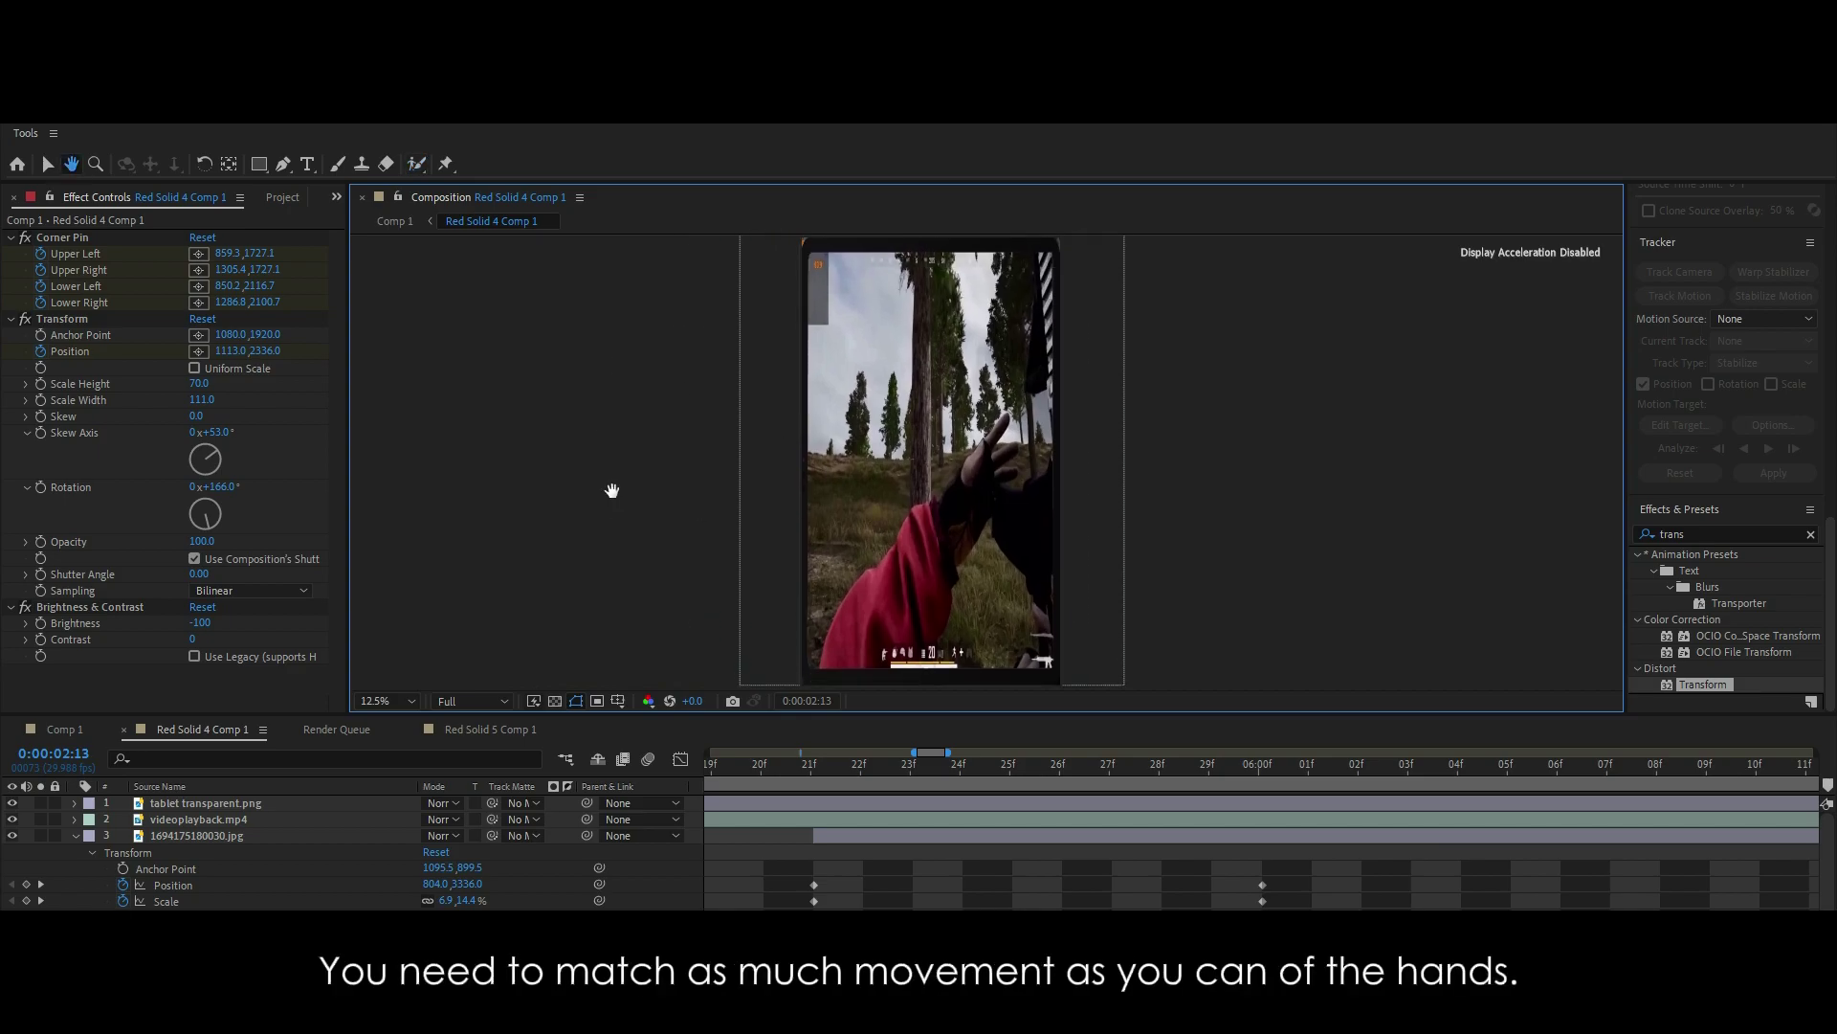
Step: Open Red Solid 4 Comp 1, select the tablet frame, and set preview resolution to Quarter
left_click(828, 290)
left_click(1065, 653)
left_click(1055, 505)
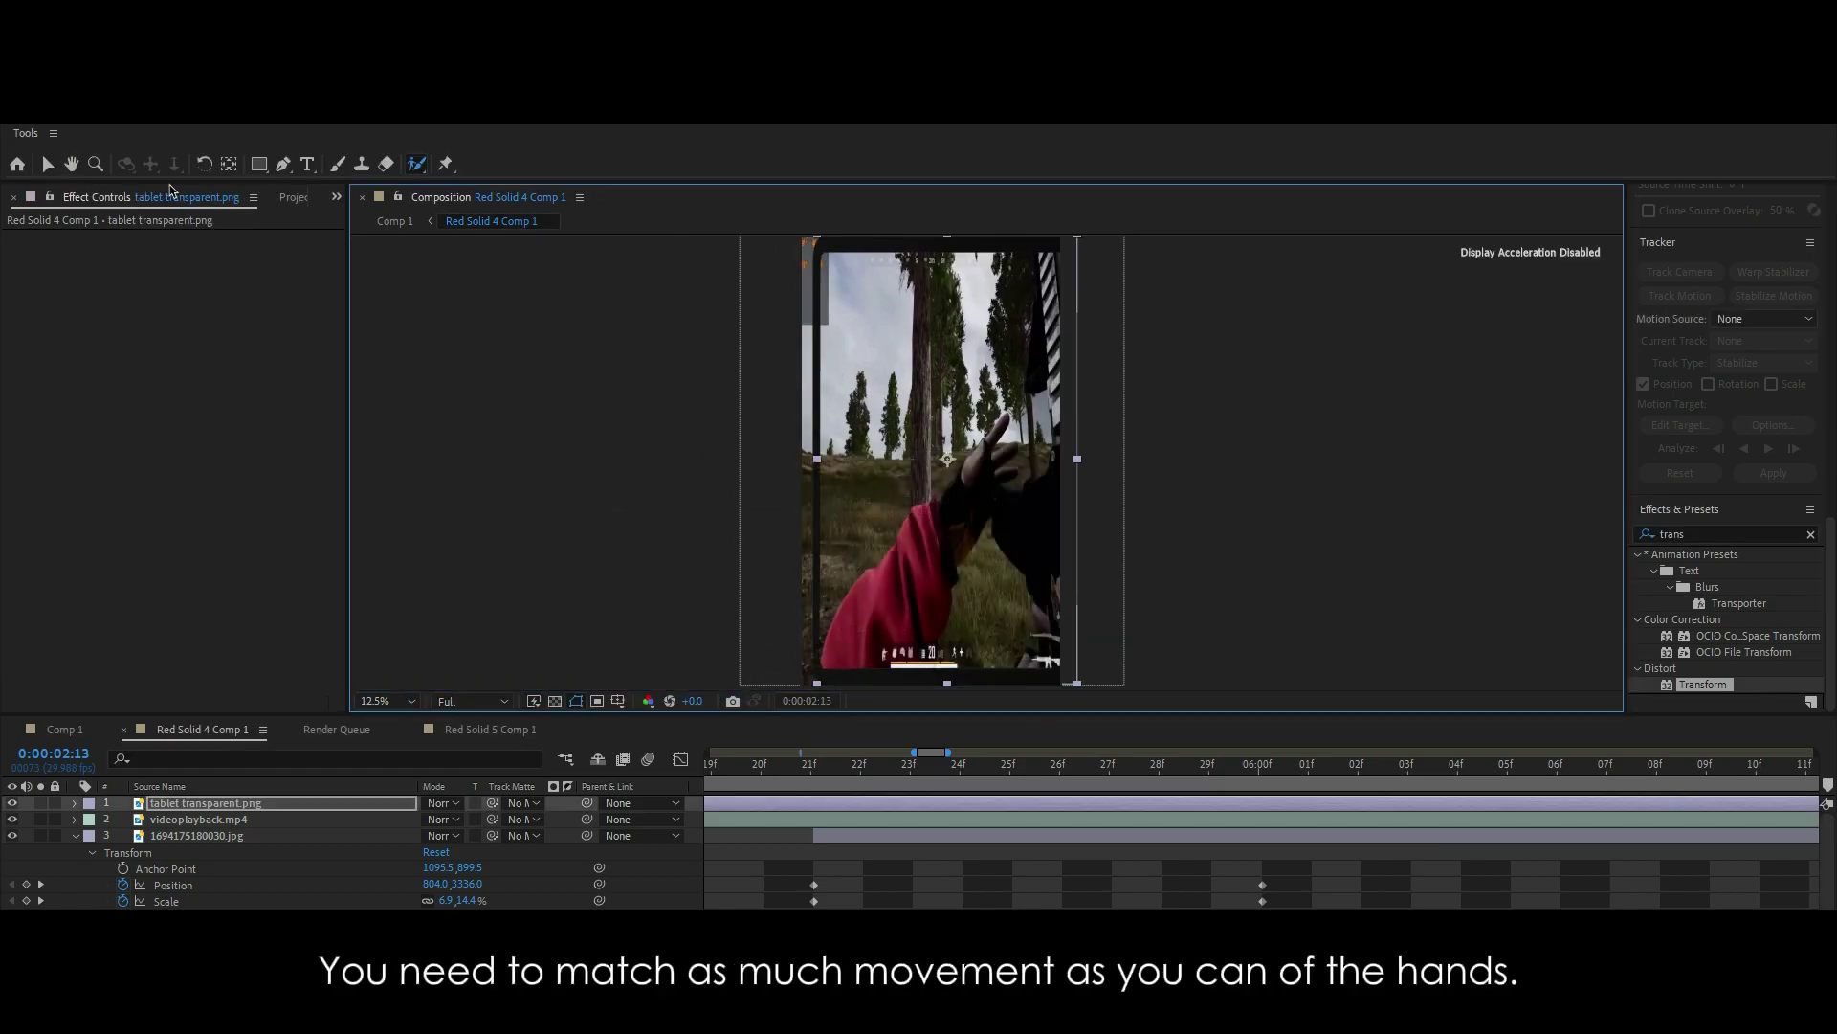
key("ctrl+1")
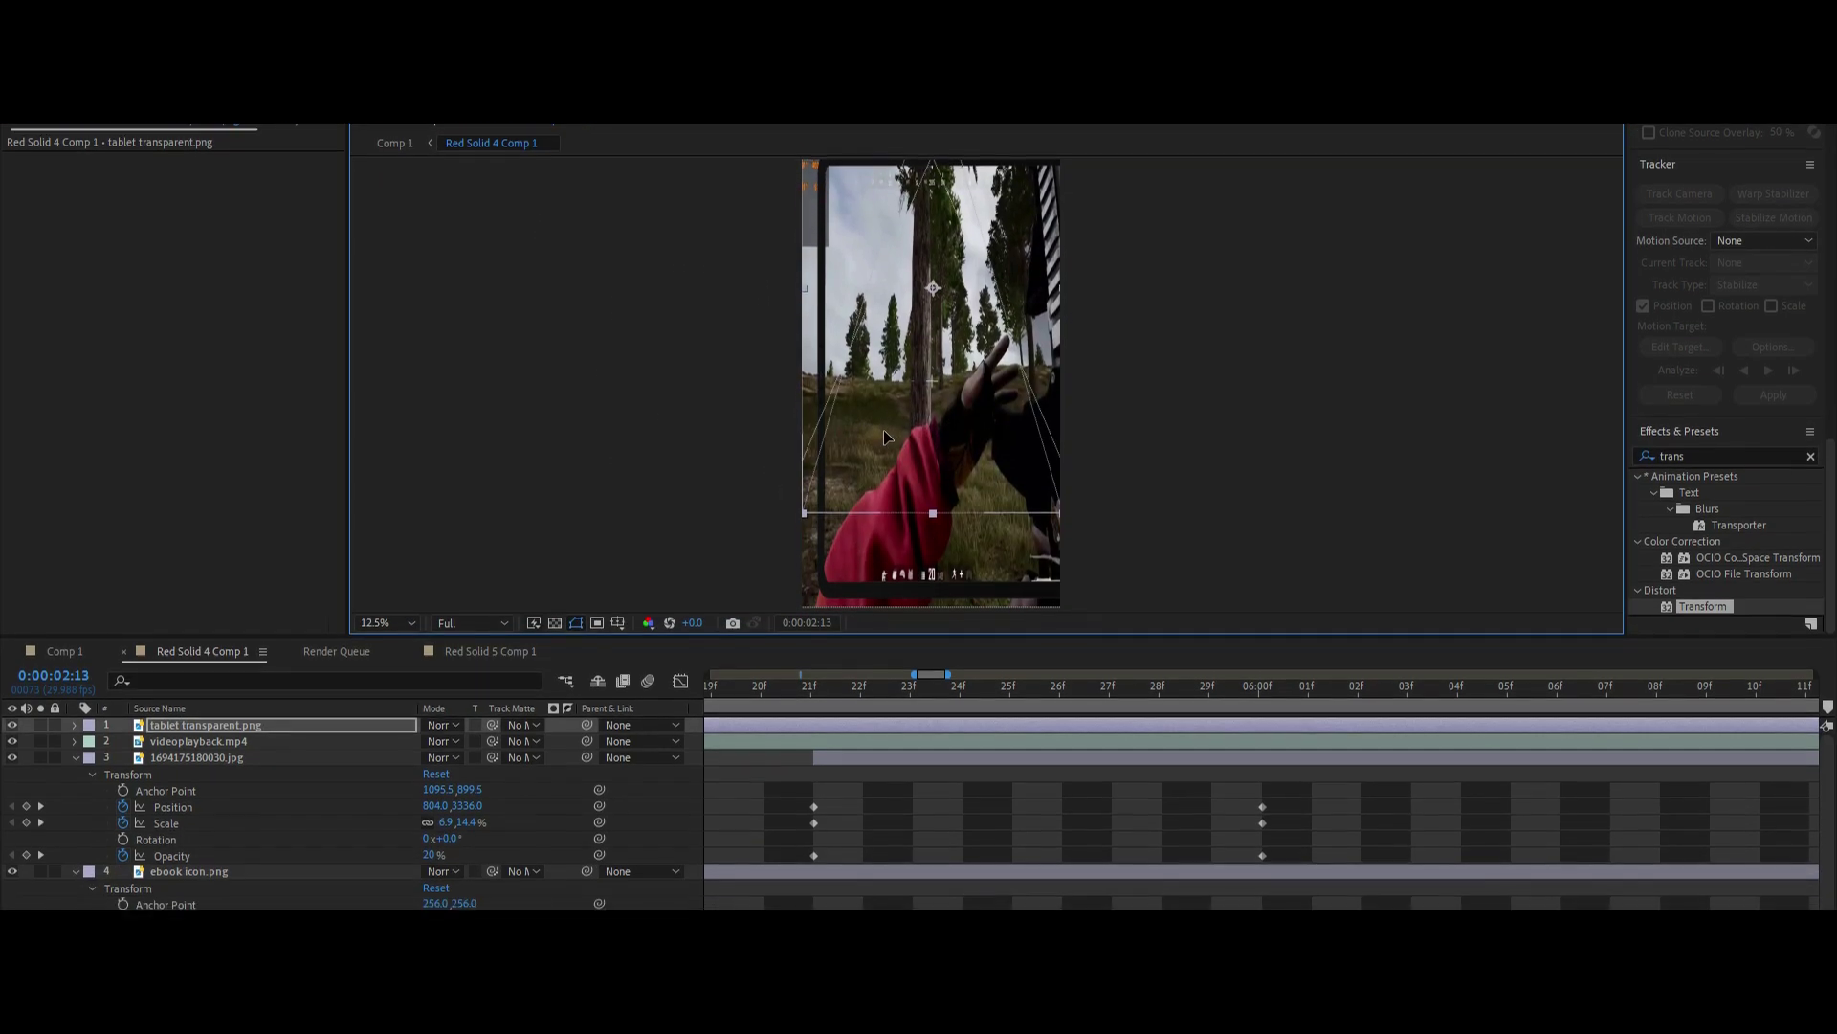
left_click(474, 614)
left_click(460, 703)
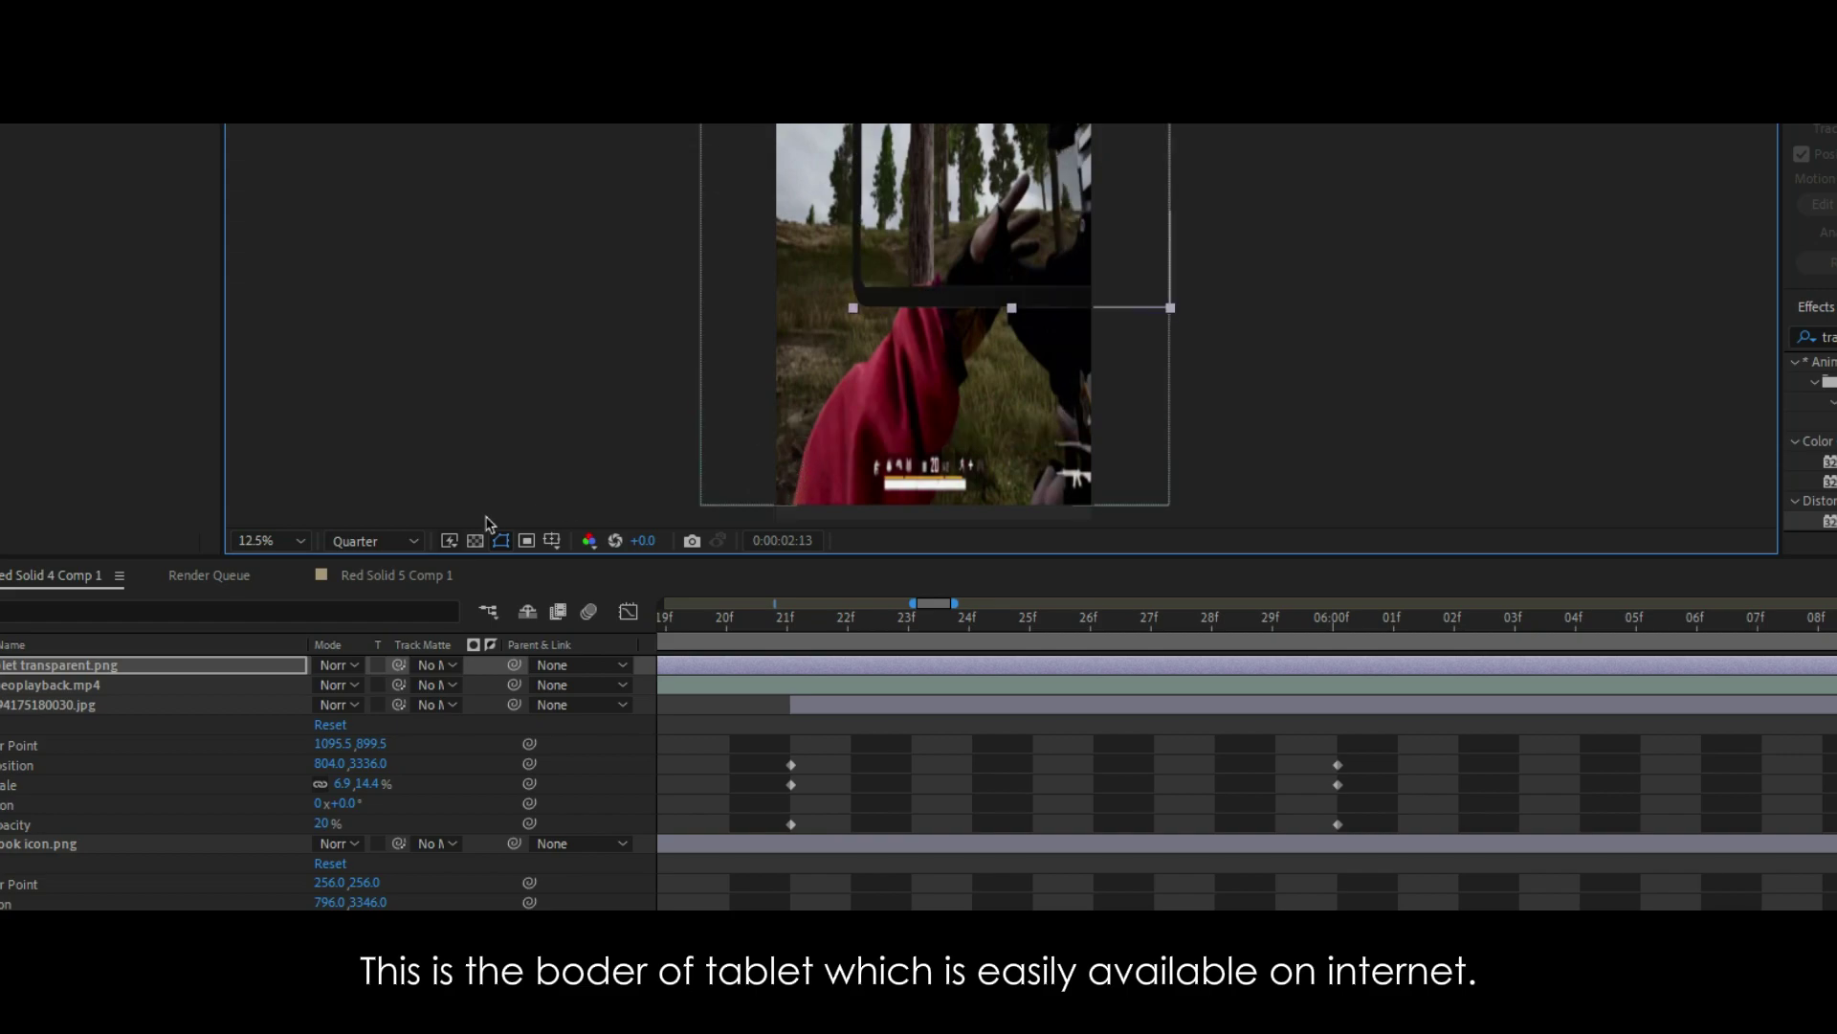
key("ctrl+j")
left_click(348, 541)
left_click(359, 701)
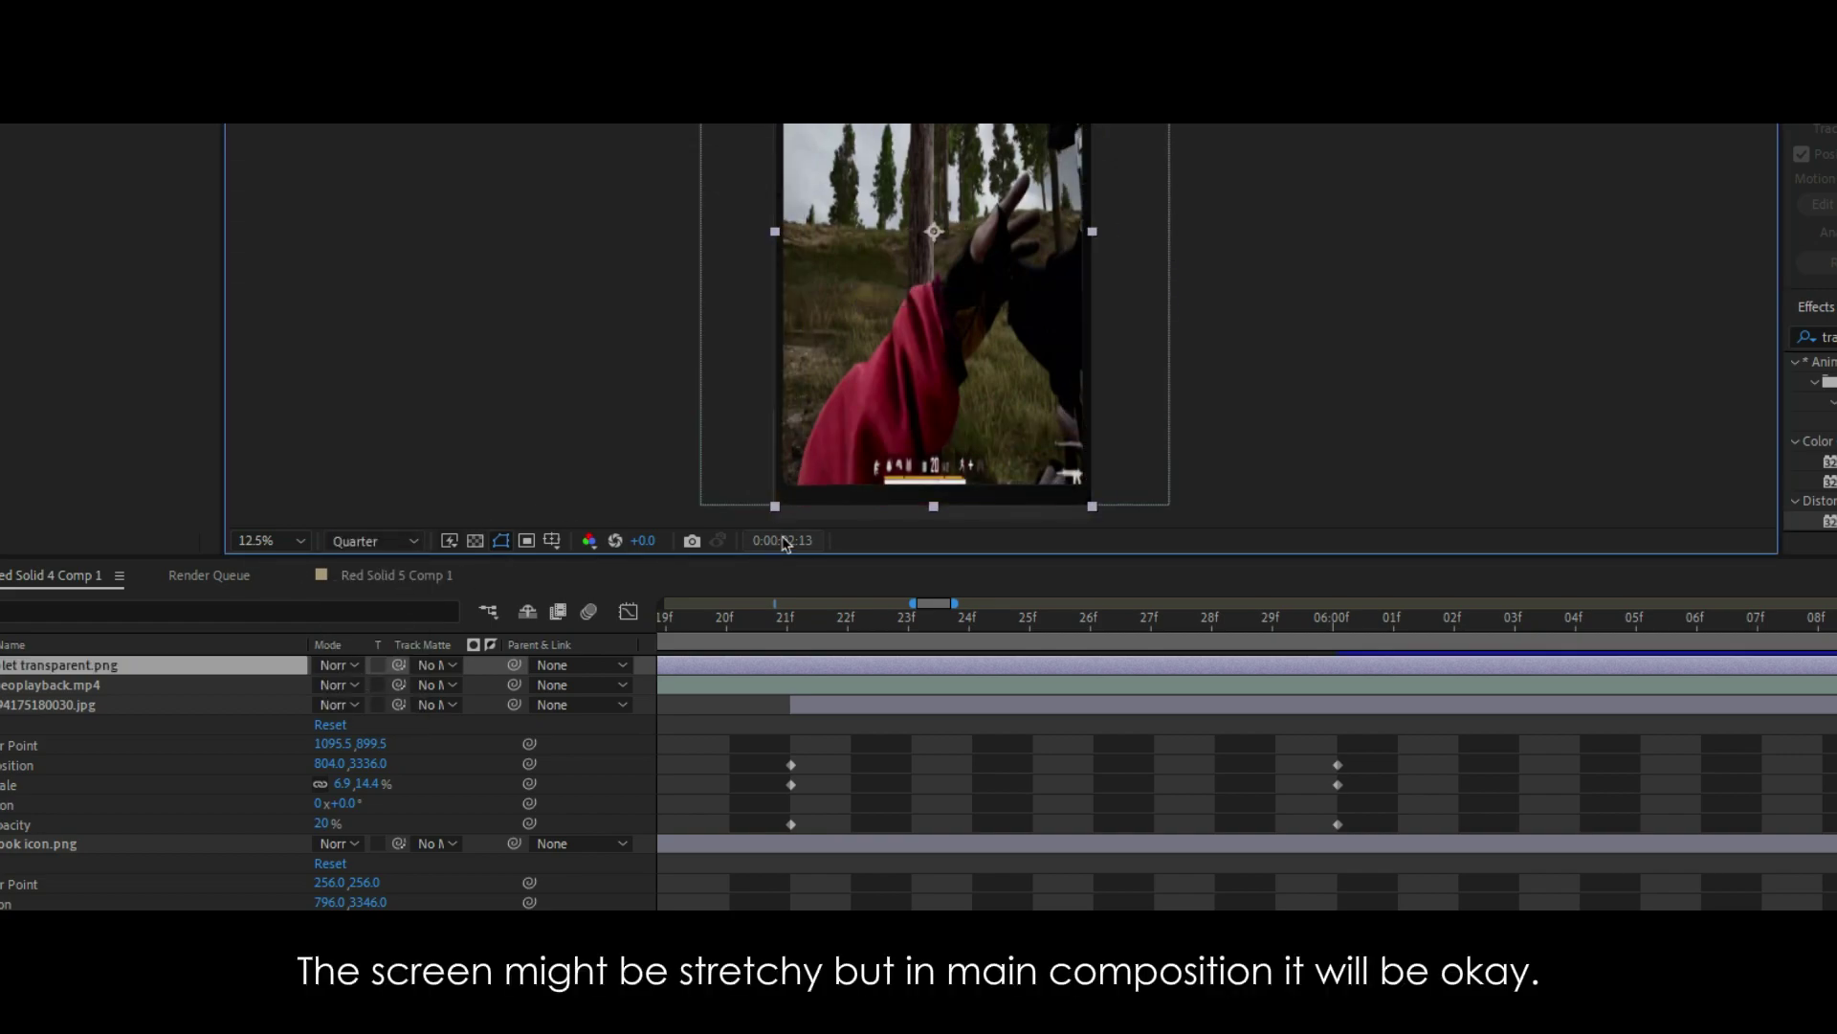
Step: Reveal videoplayback.mp4's keyframes and scrub through its transition into the home screen
left_click(51, 686)
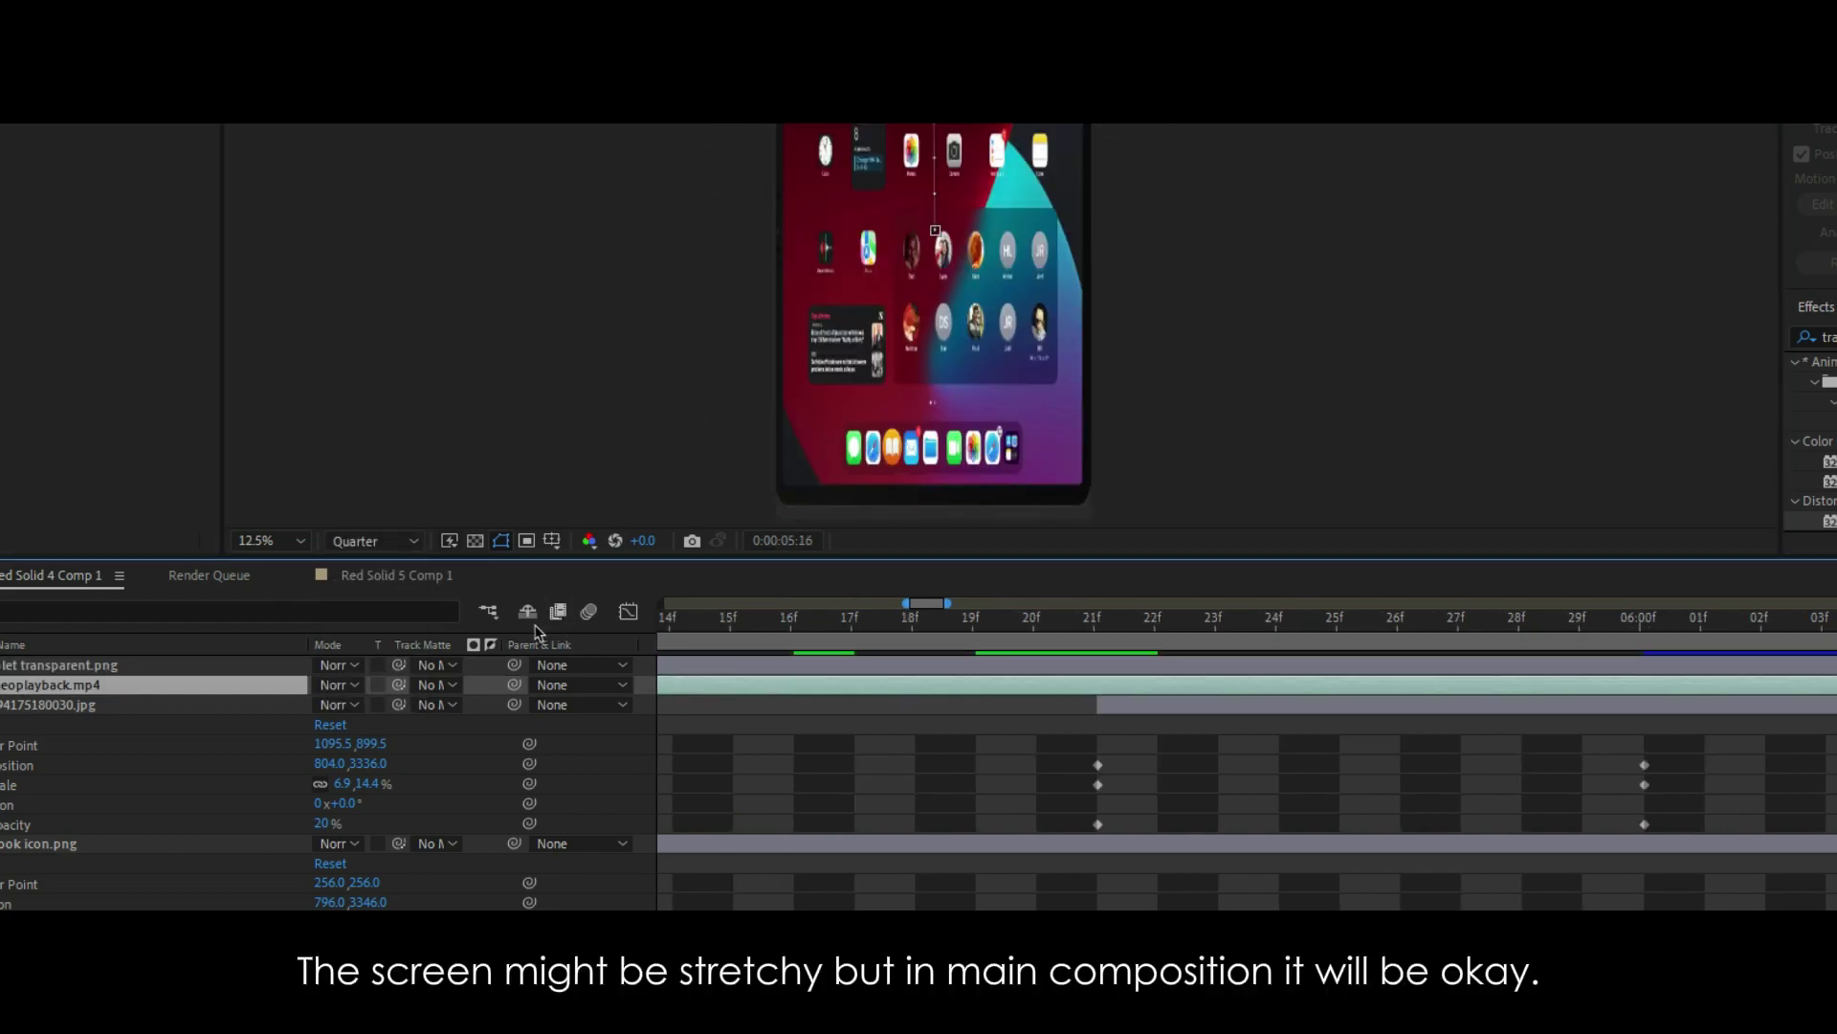
key("semicolon")
mouse_move(956, 620)
left_mouse_down()
mouse_move(703, 620)
mouse_move(936, 642)
left_mouse_up()
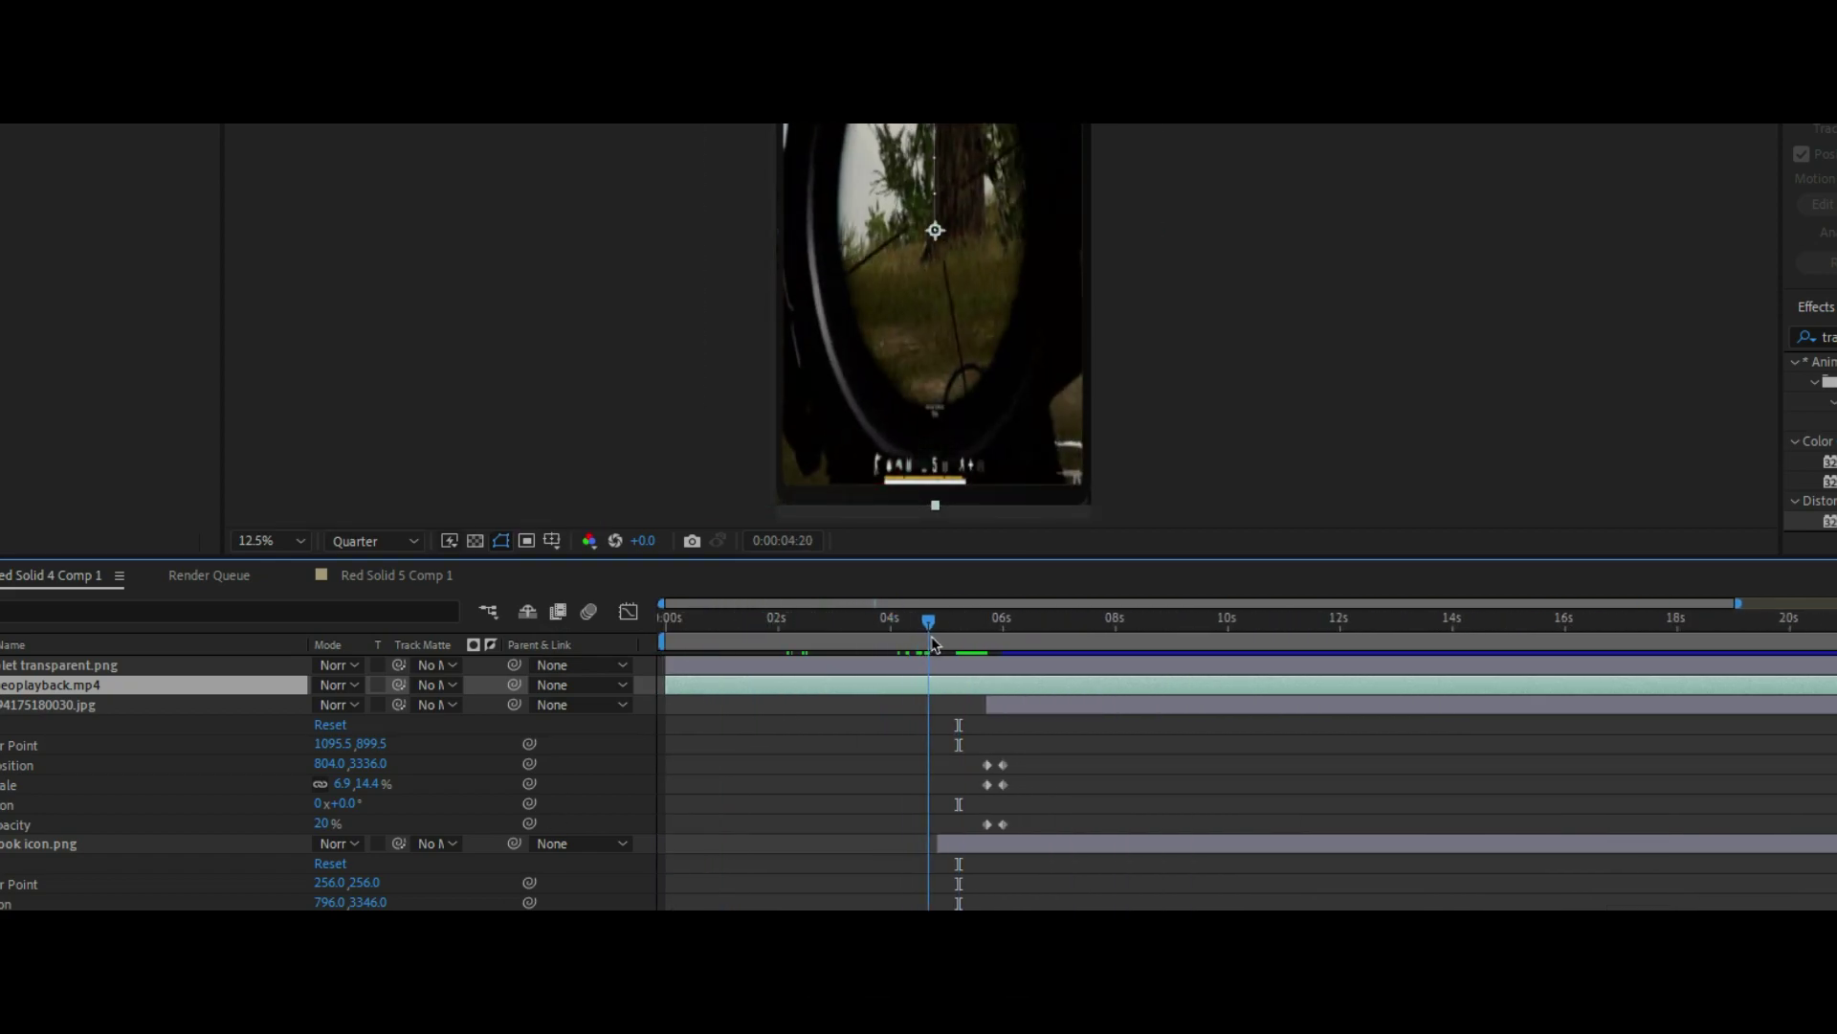
left_click_drag(936, 641, 940, 642)
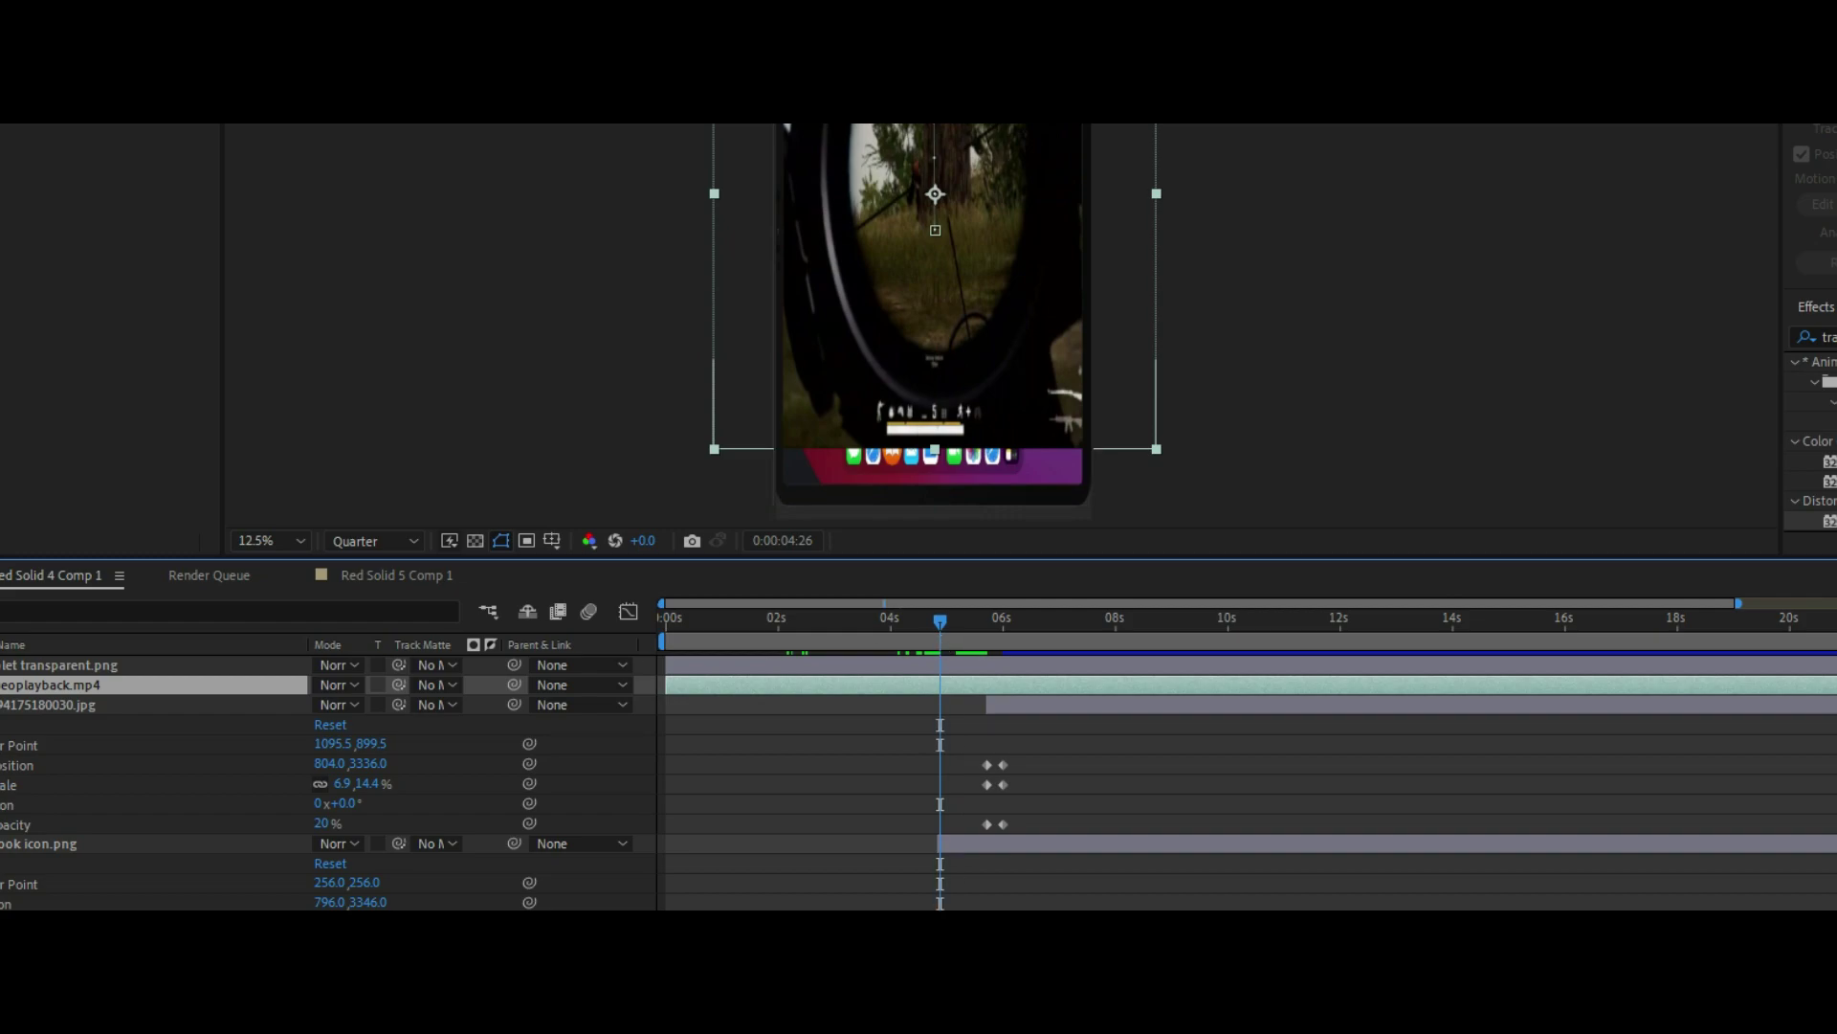
key("u")
left_click(258, 707)
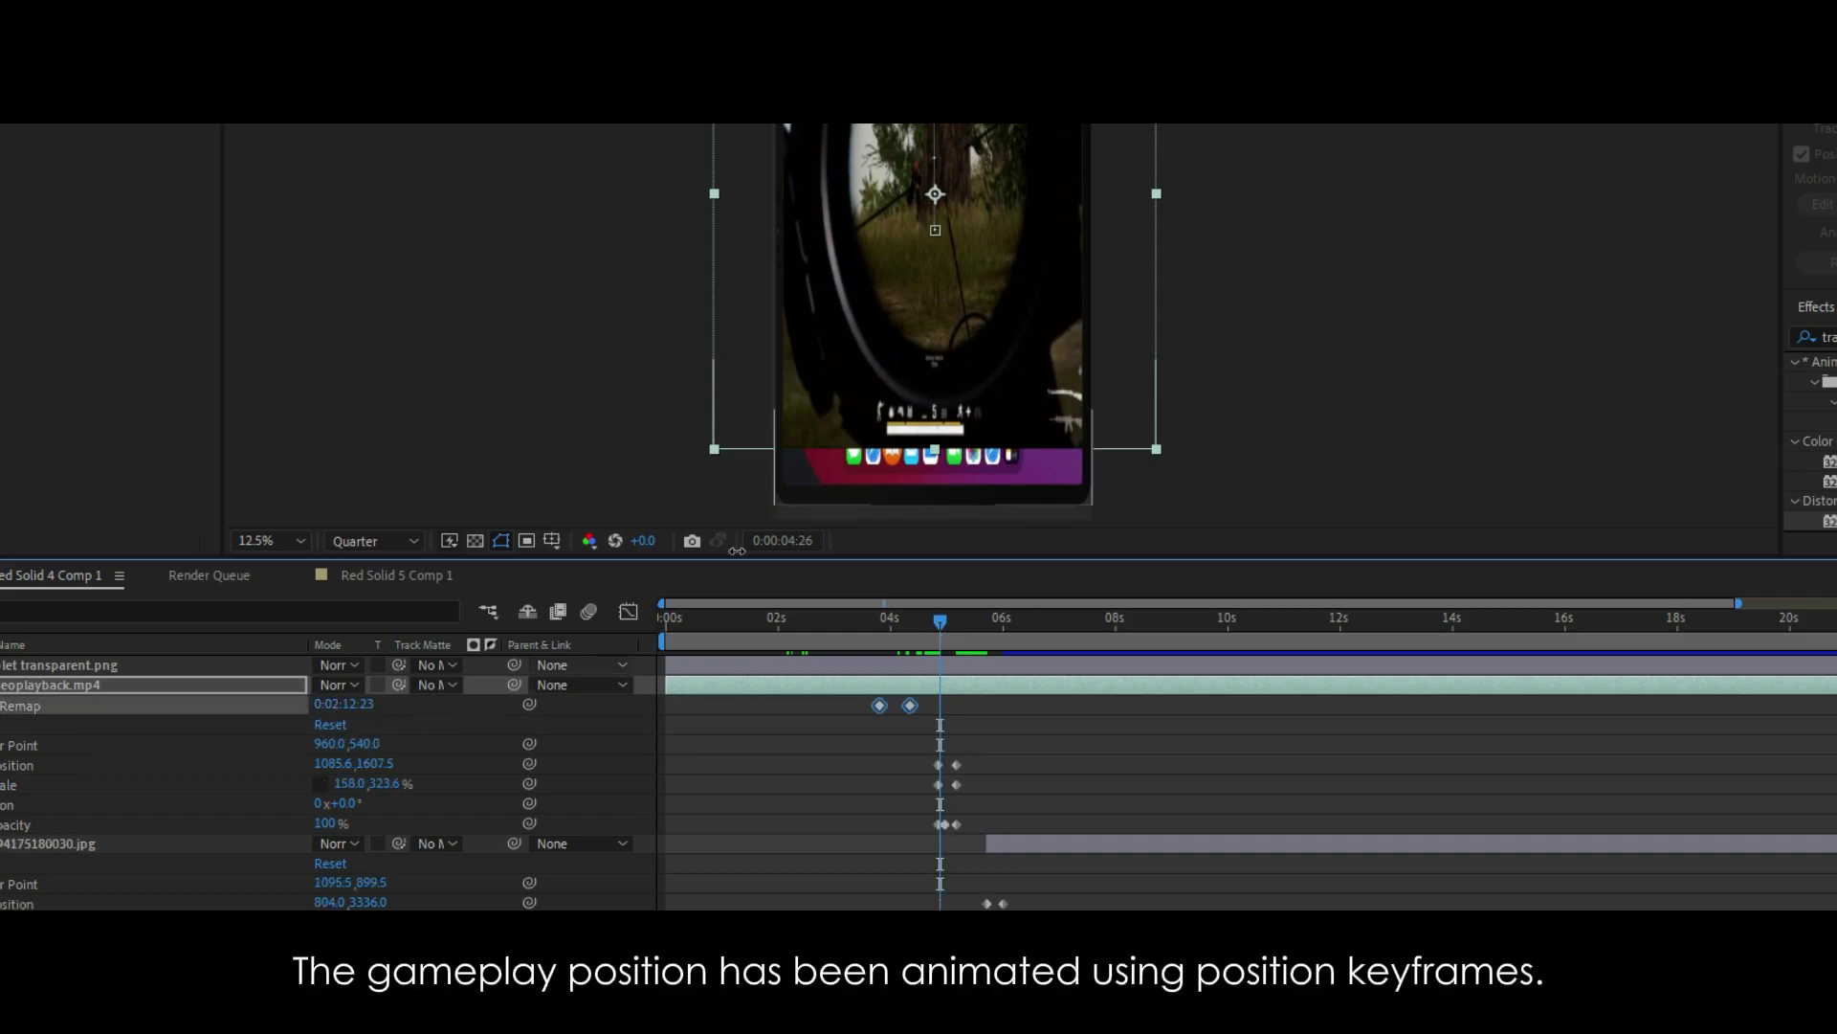
left_click_drag(942, 623, 917, 620)
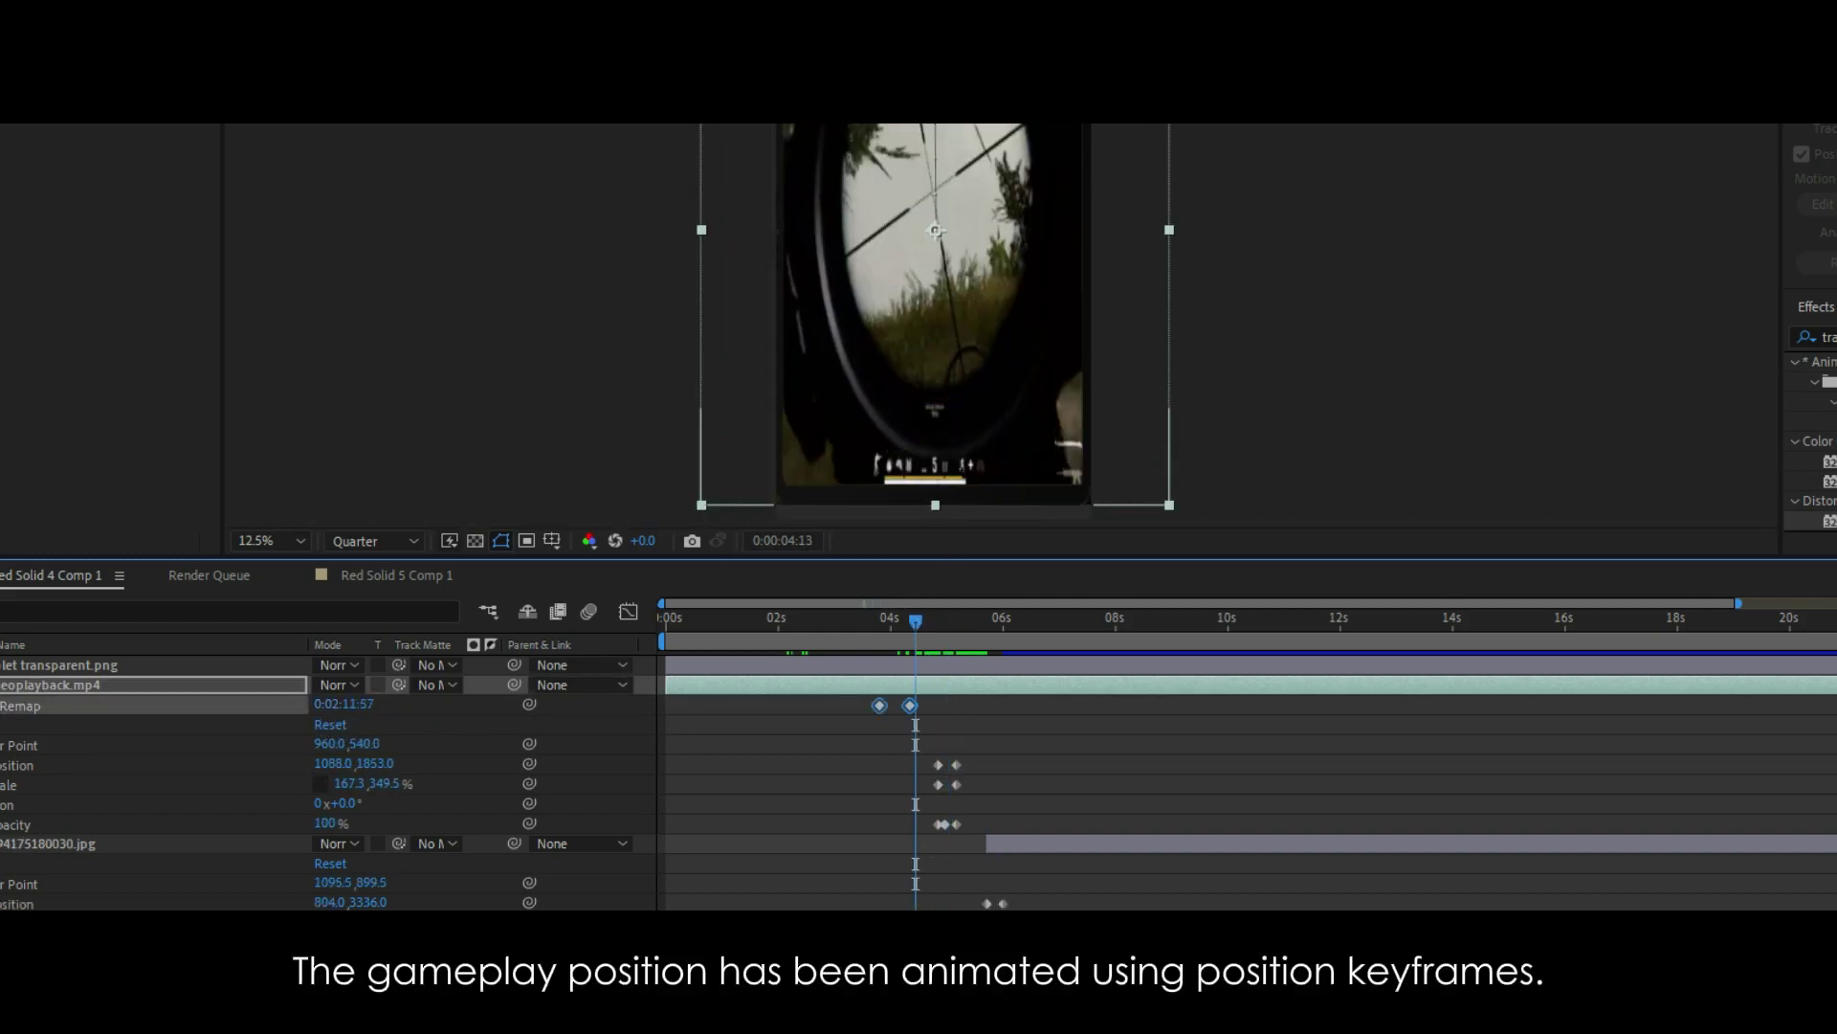
left_click(950, 625)
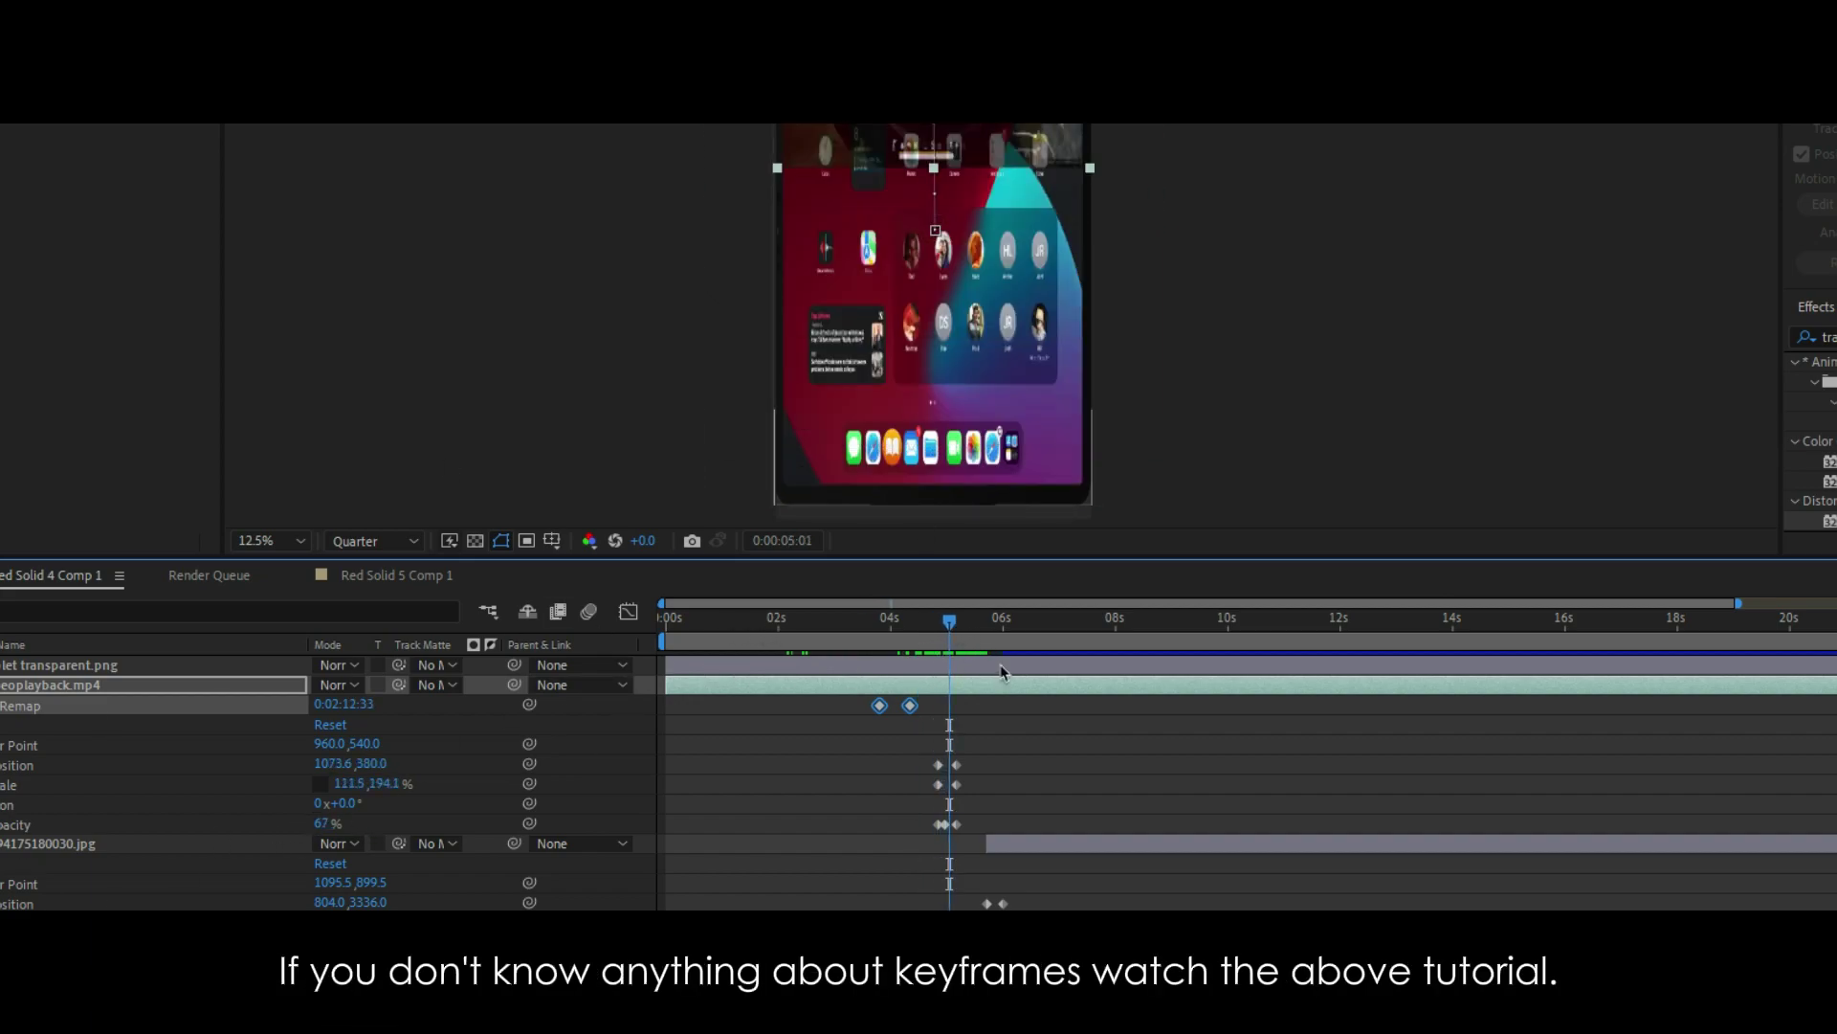
left_click_drag(952, 628, 984, 627)
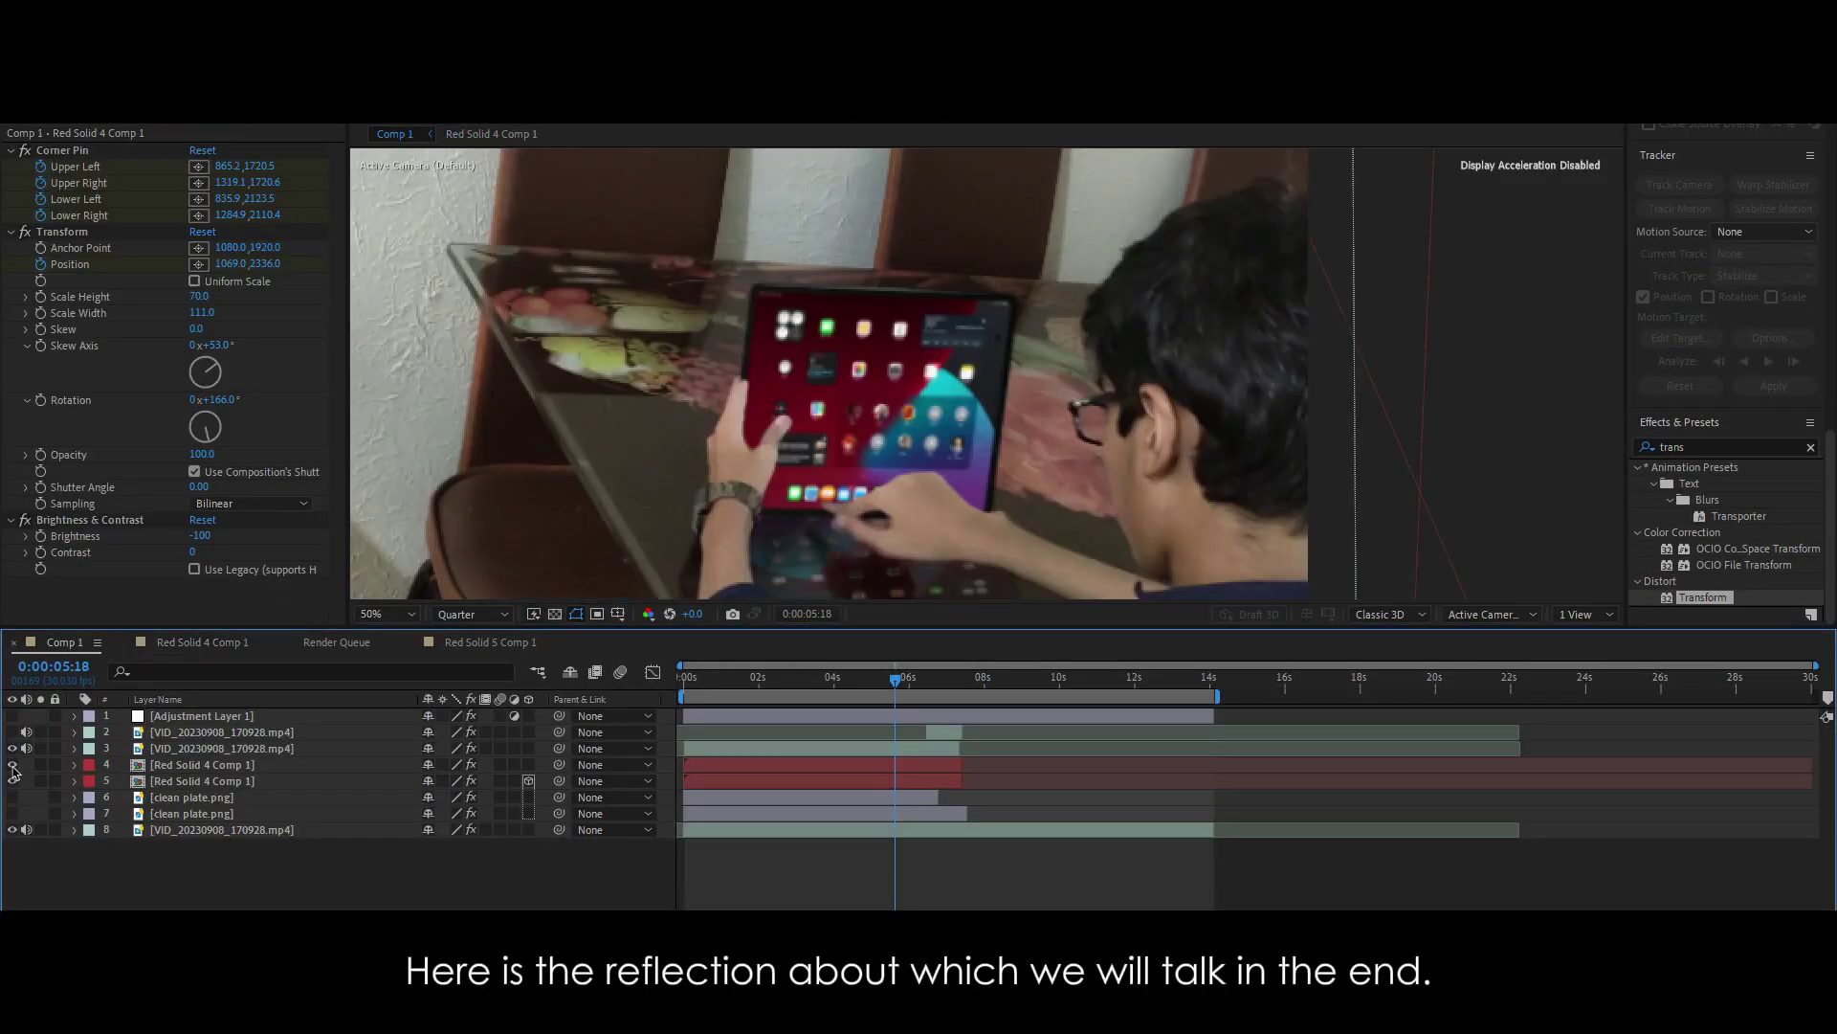
Step: Toggle the reflection layer's visibility in Comp 1, then switch to Red Solid 4 Comp 1
left_click(12, 779)
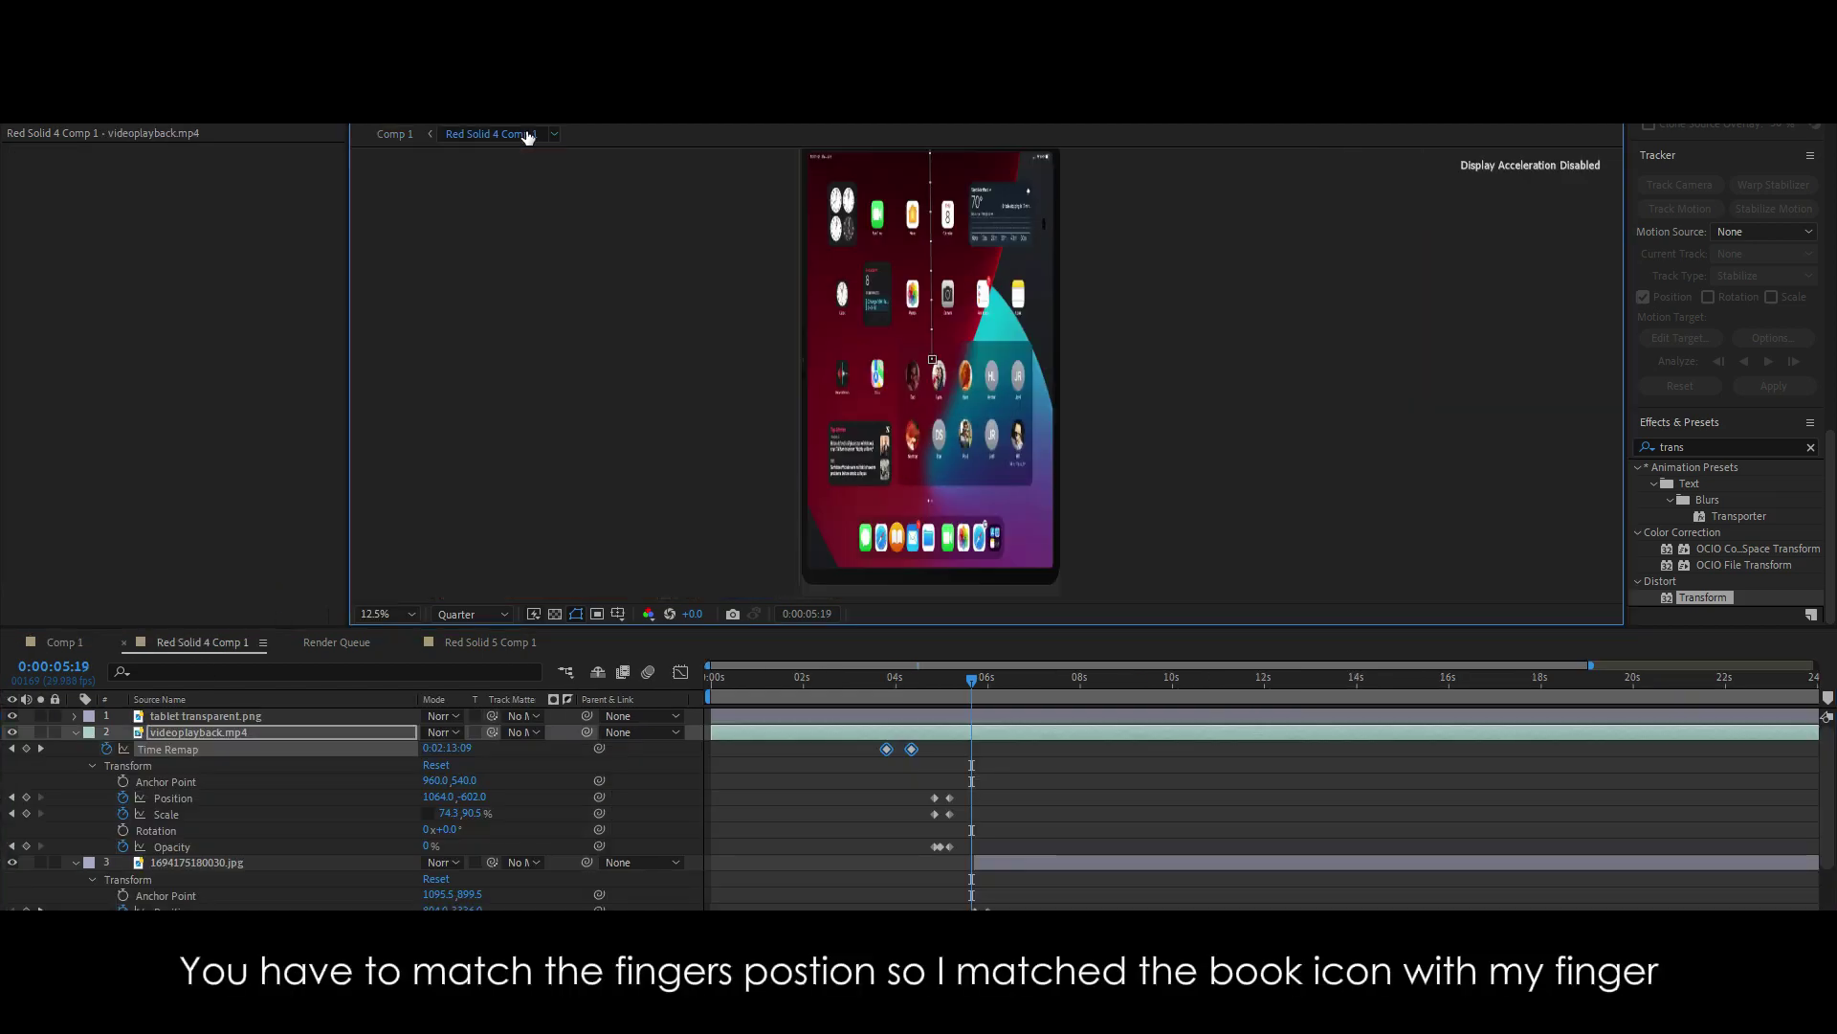
left_click(203, 642)
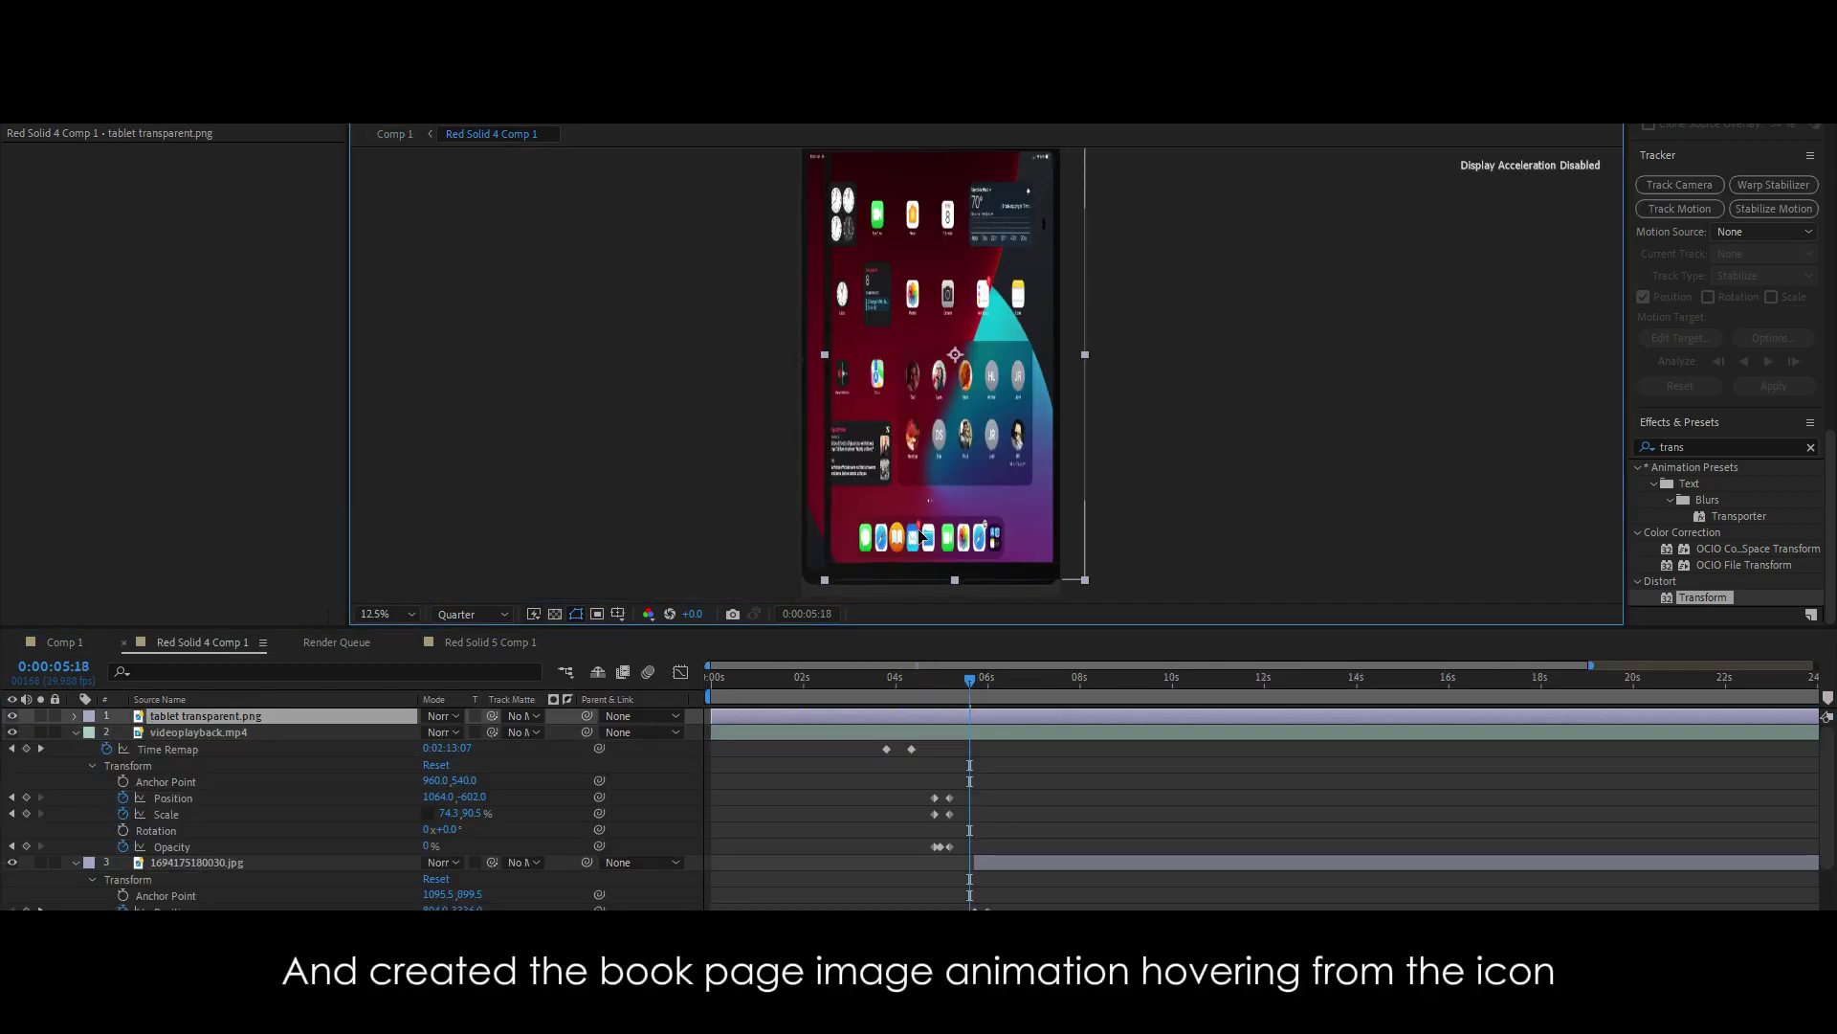
Step: Inspect the page image, ebook icon and tablet frame layers while scrubbing the image keyframes
left_click(274, 863)
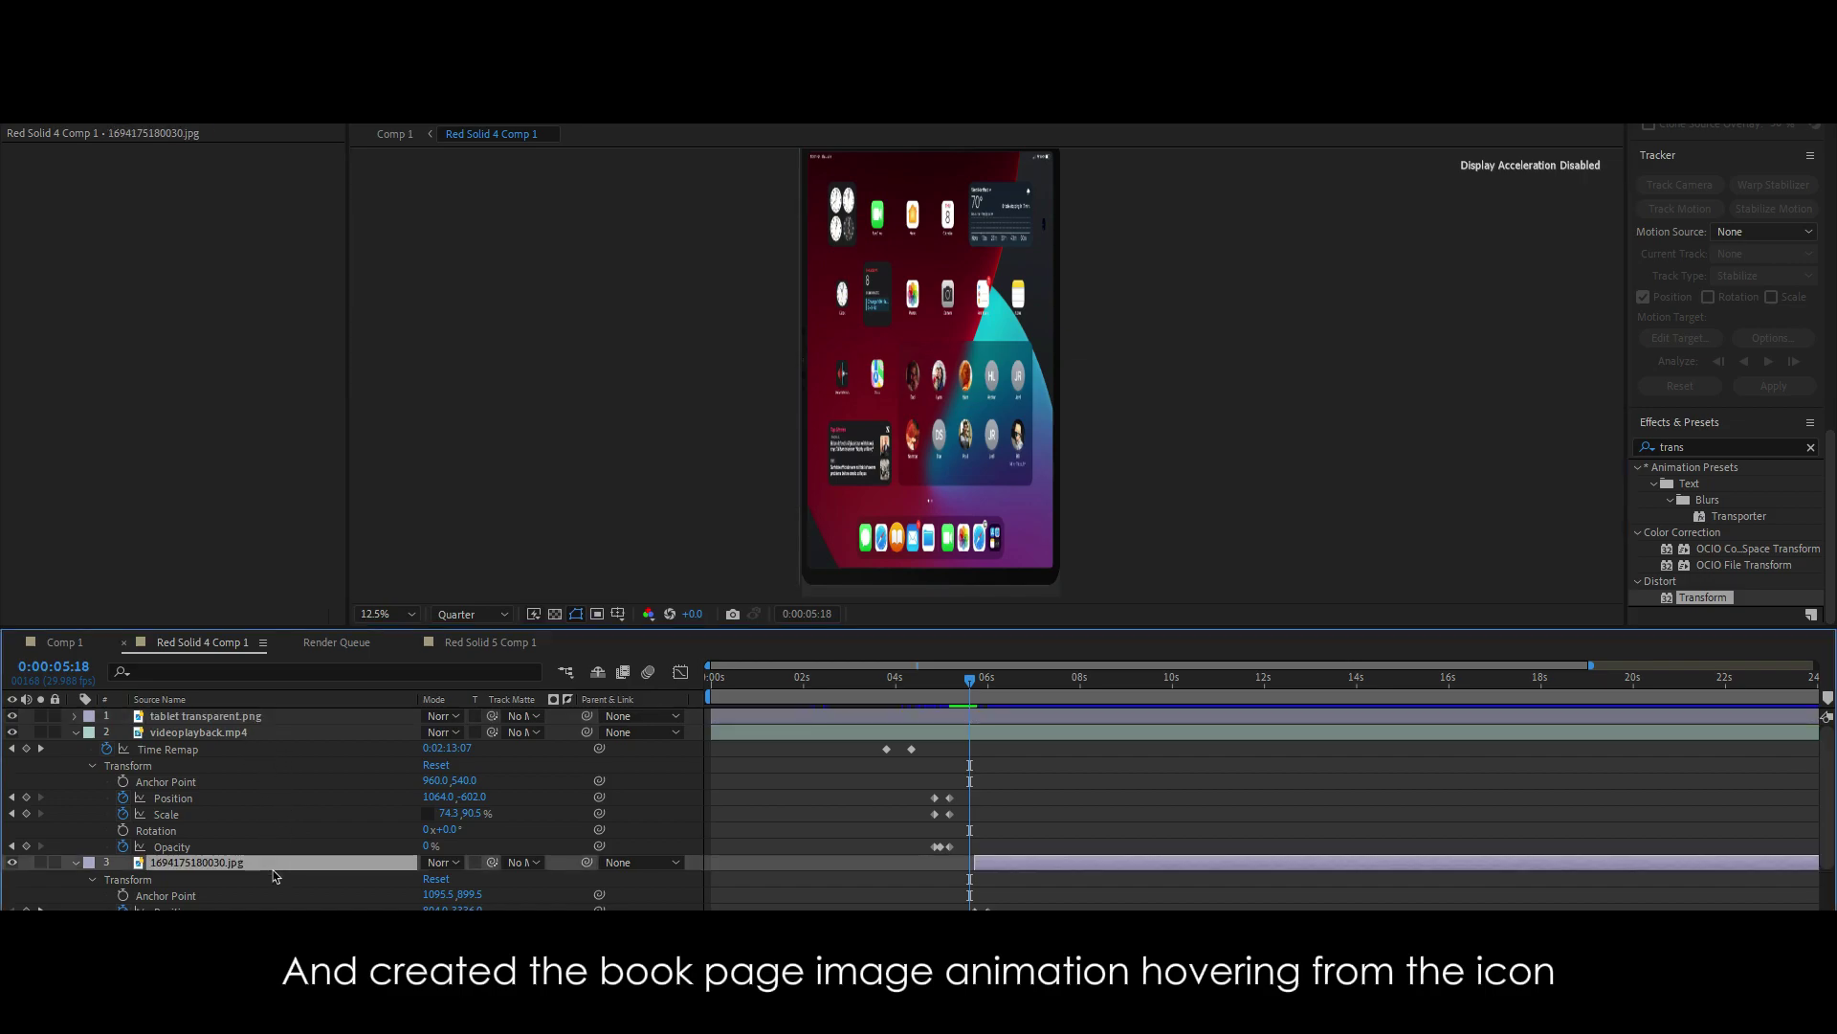
left_click(899, 546)
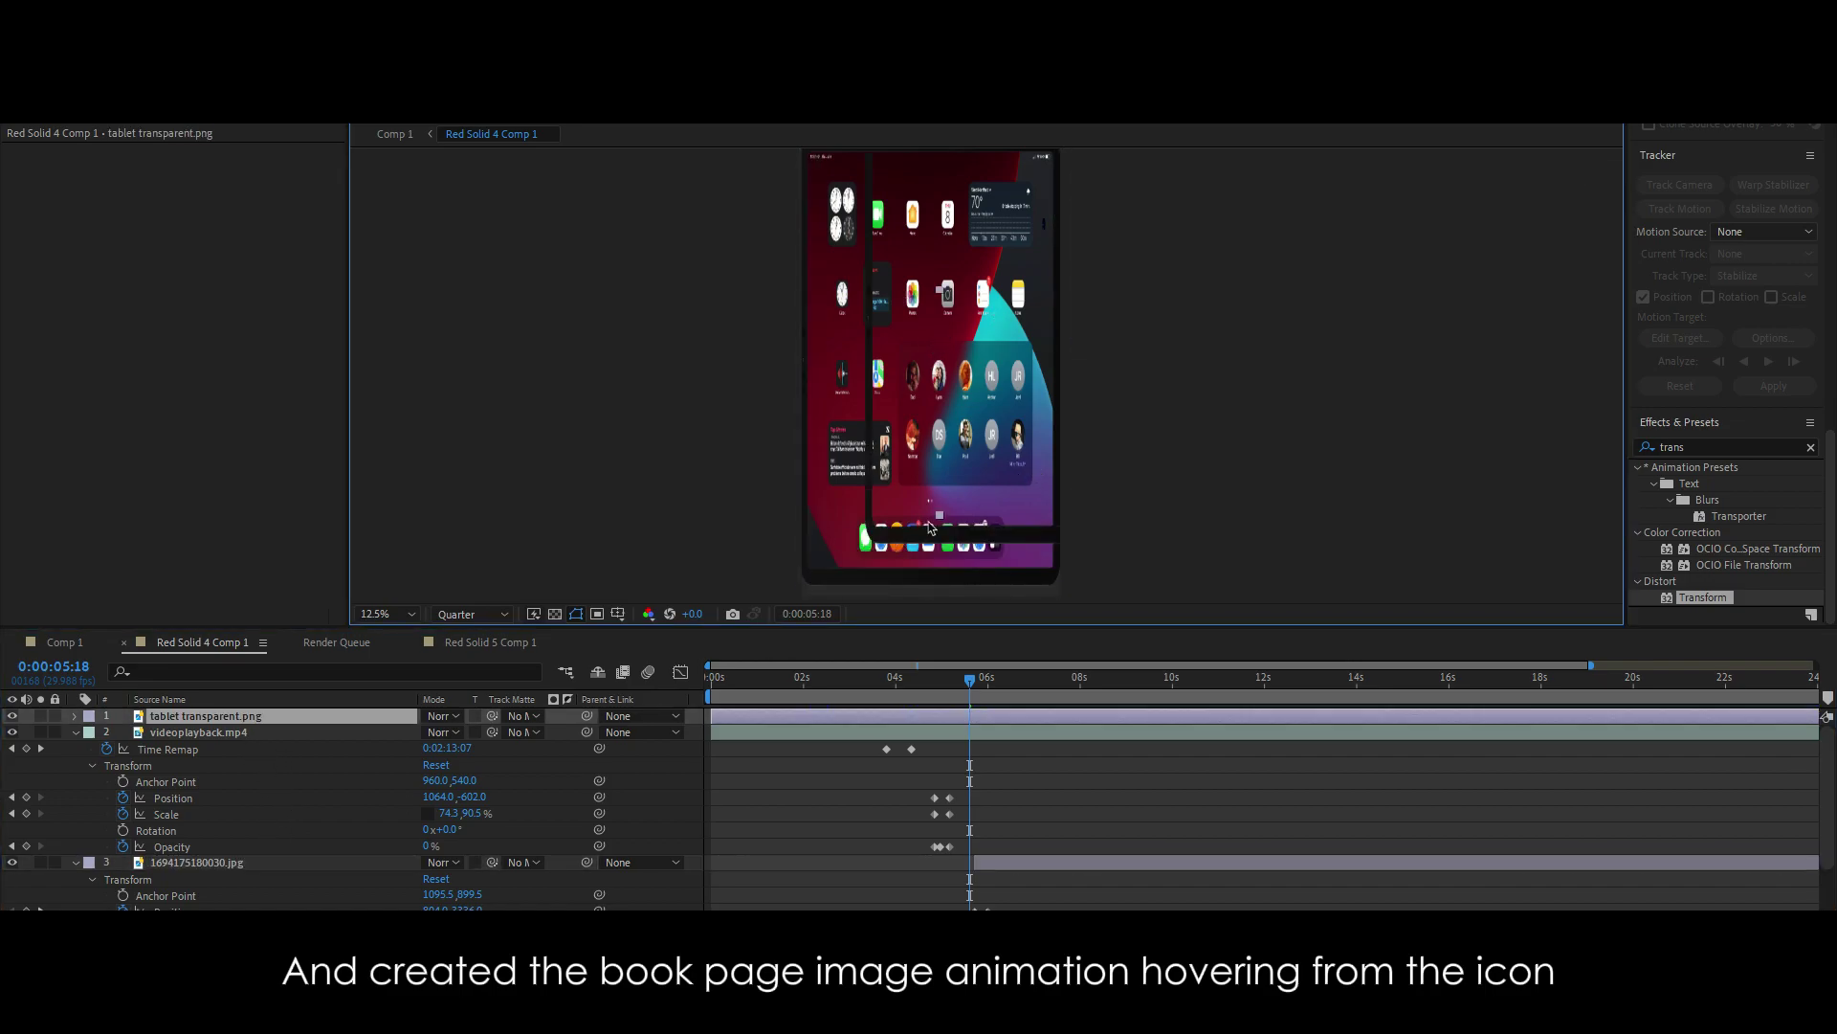
left_click(868, 571)
left_click_drag(971, 635, 980, 637)
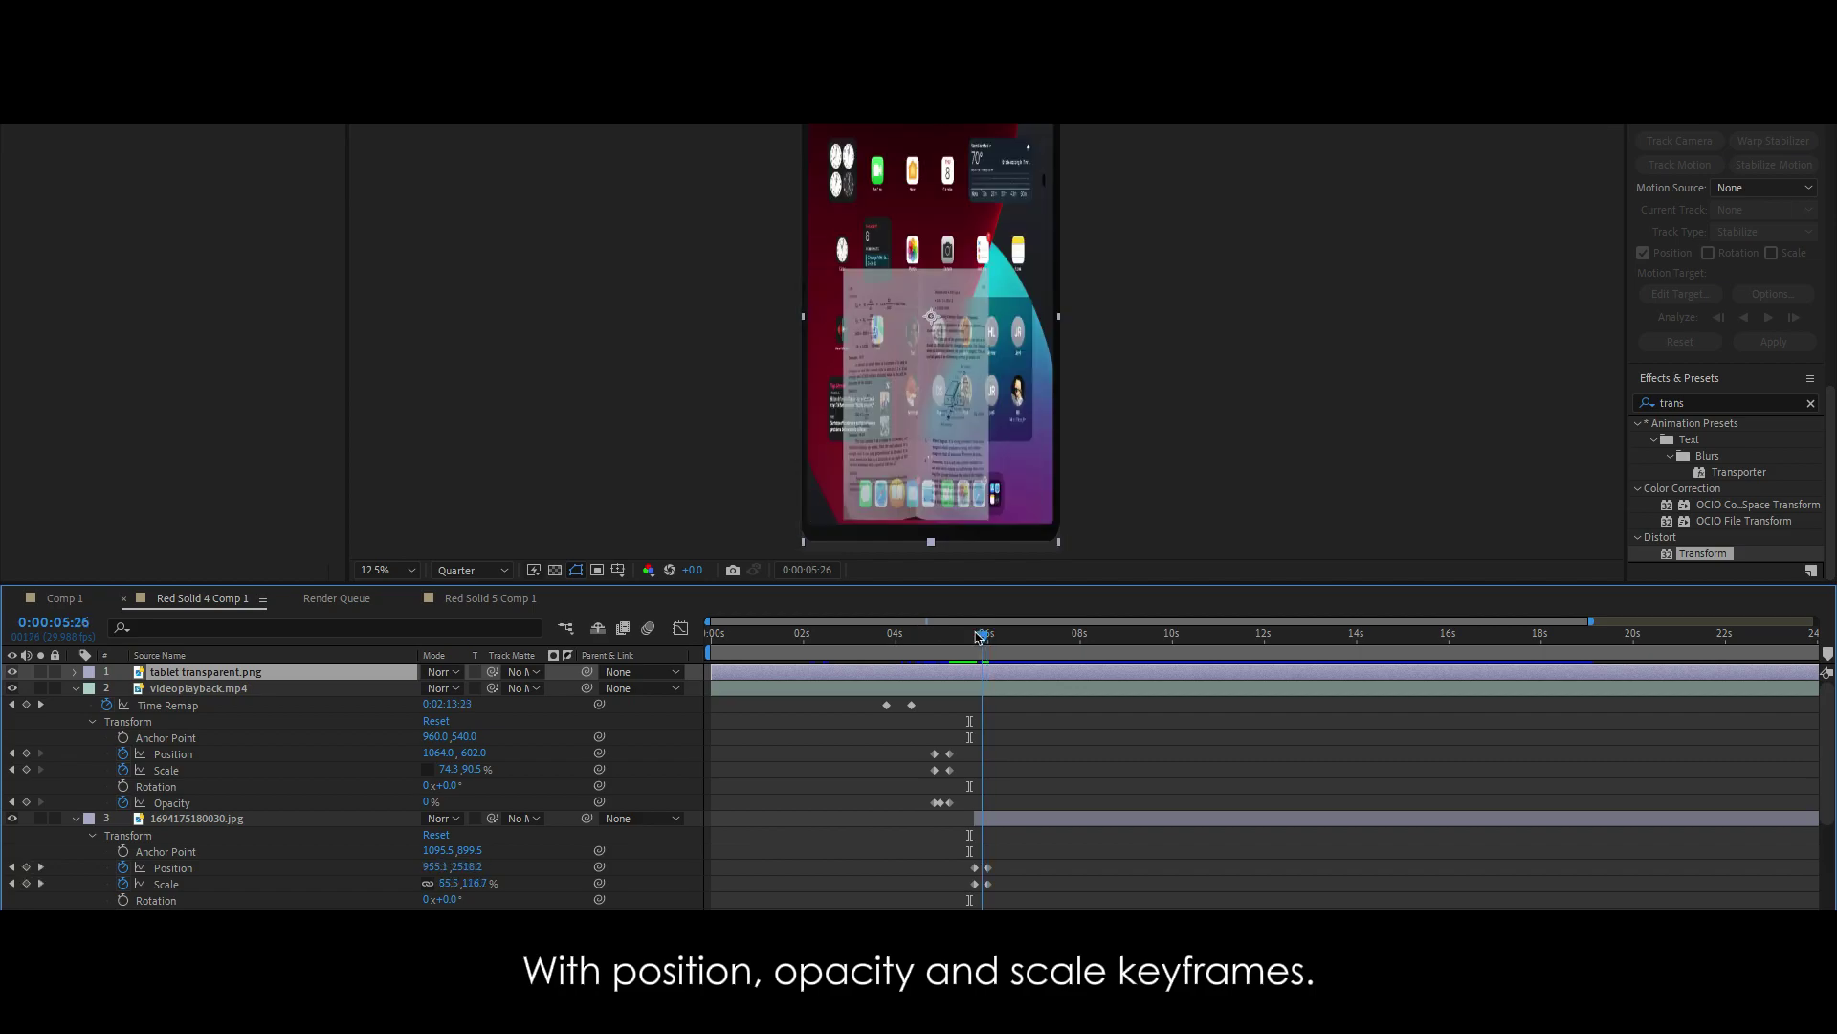
left_click(1007, 825)
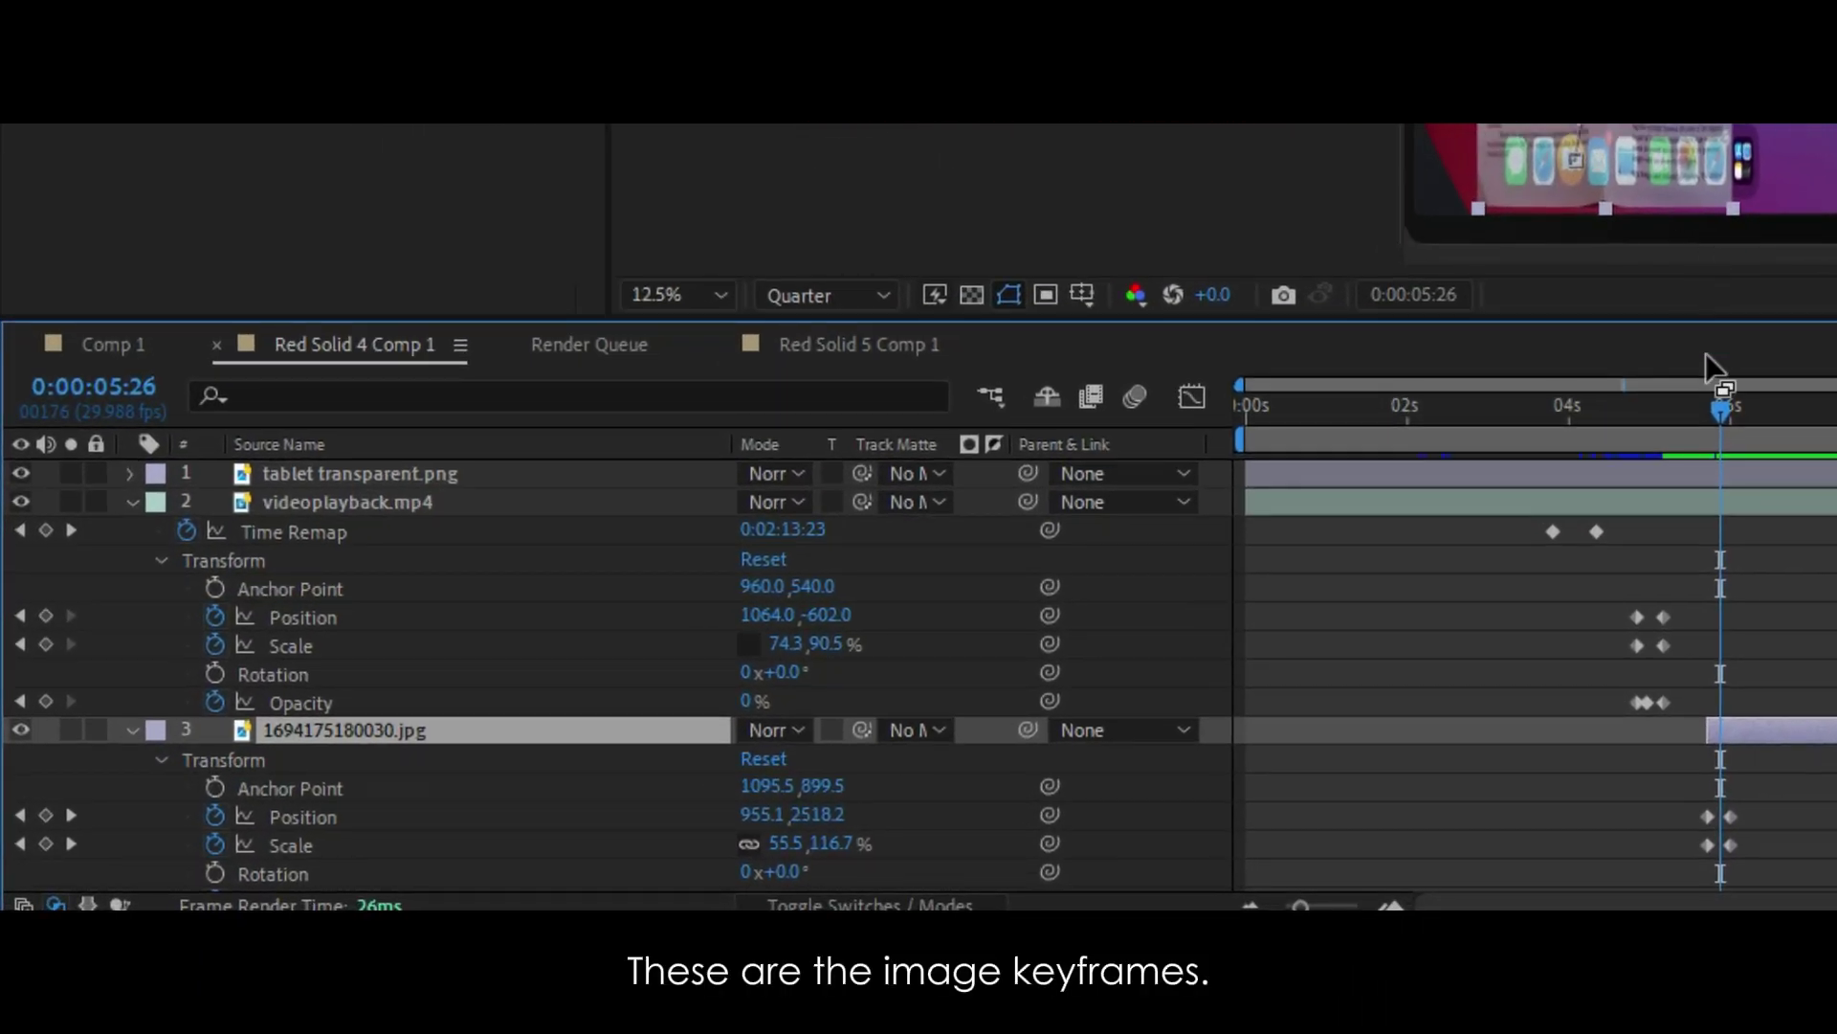
left_click_drag(982, 635, 975, 644)
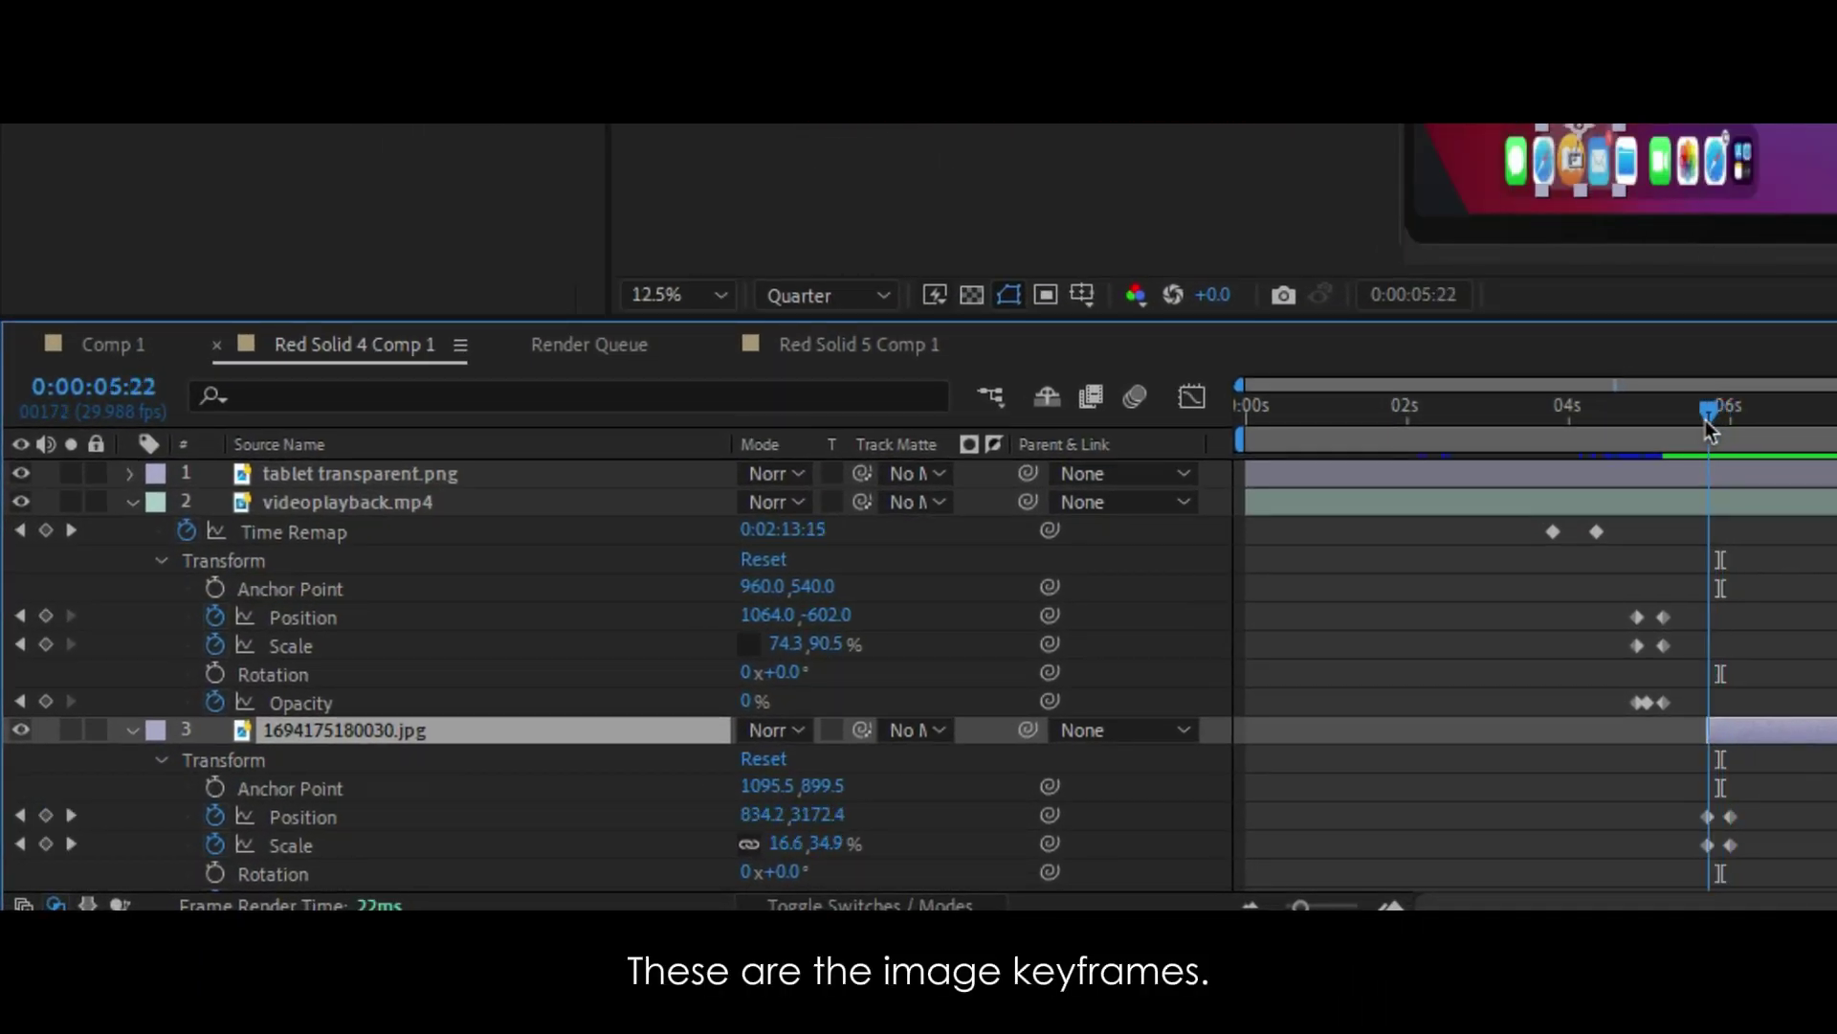
left_click_drag(1709, 428, 1743, 421)
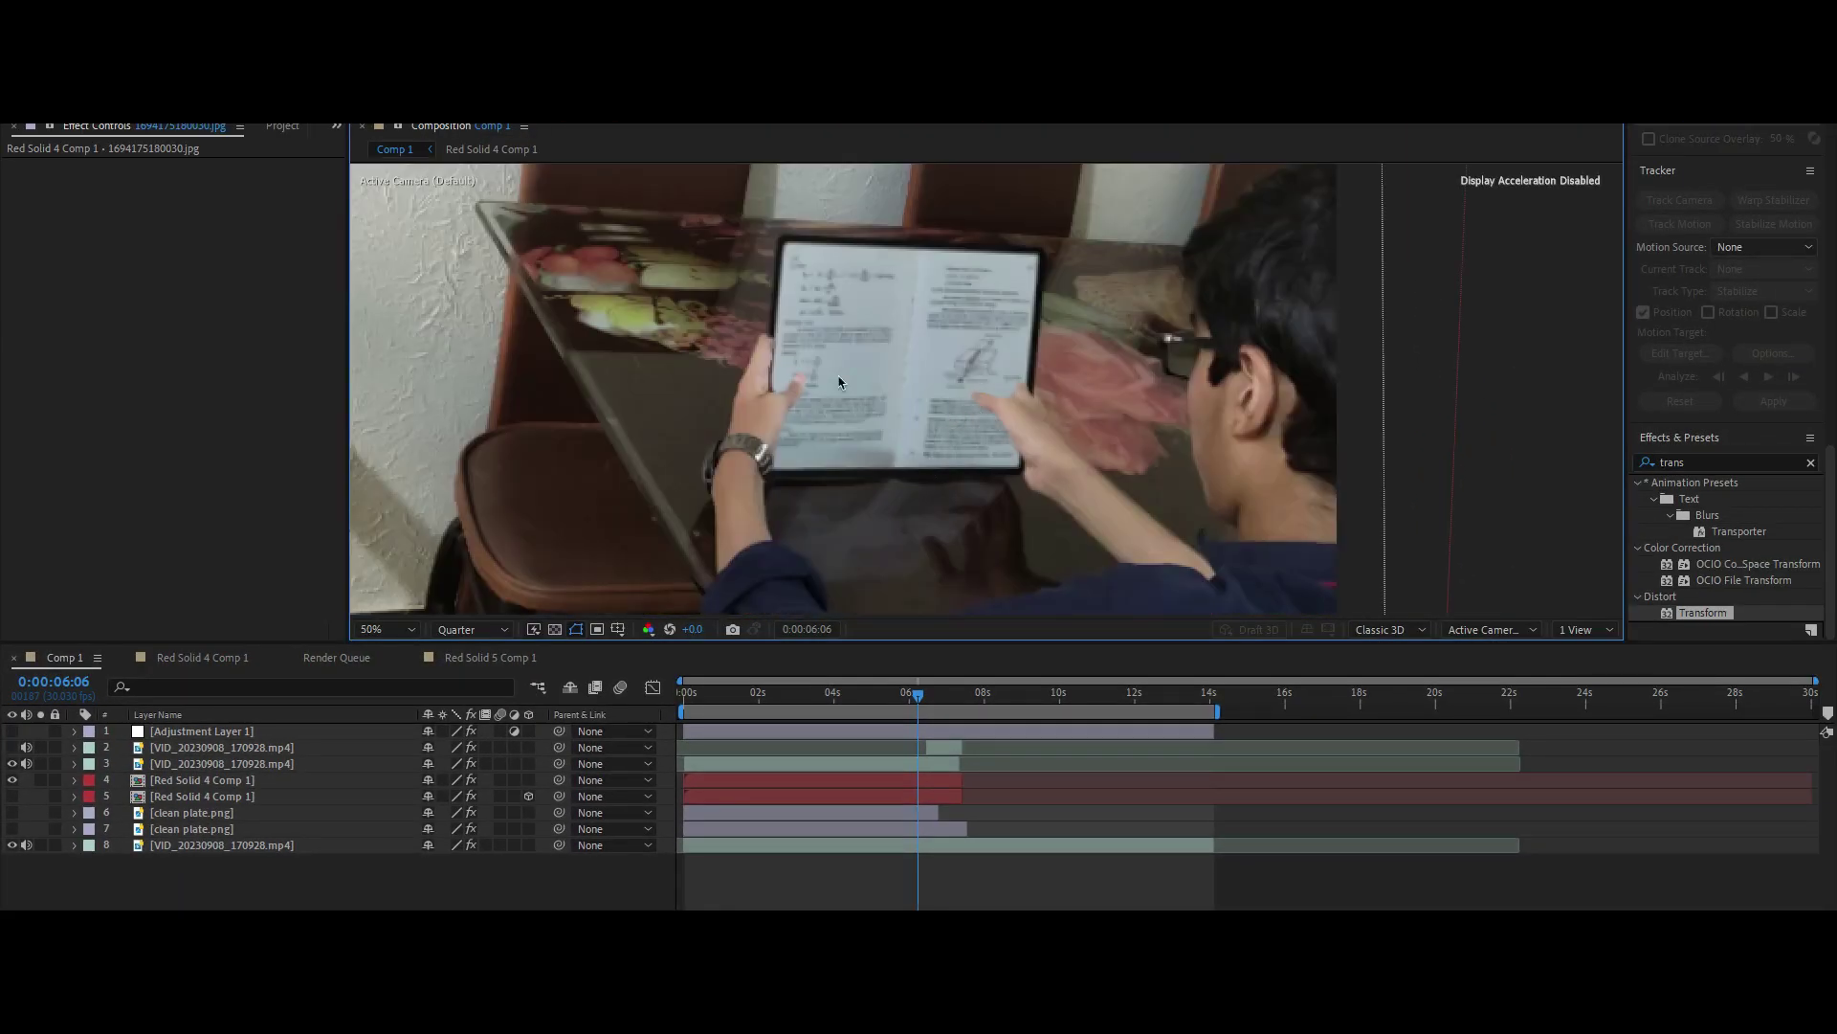
left_click(491, 149)
left_click_drag(998, 699, 1013, 700)
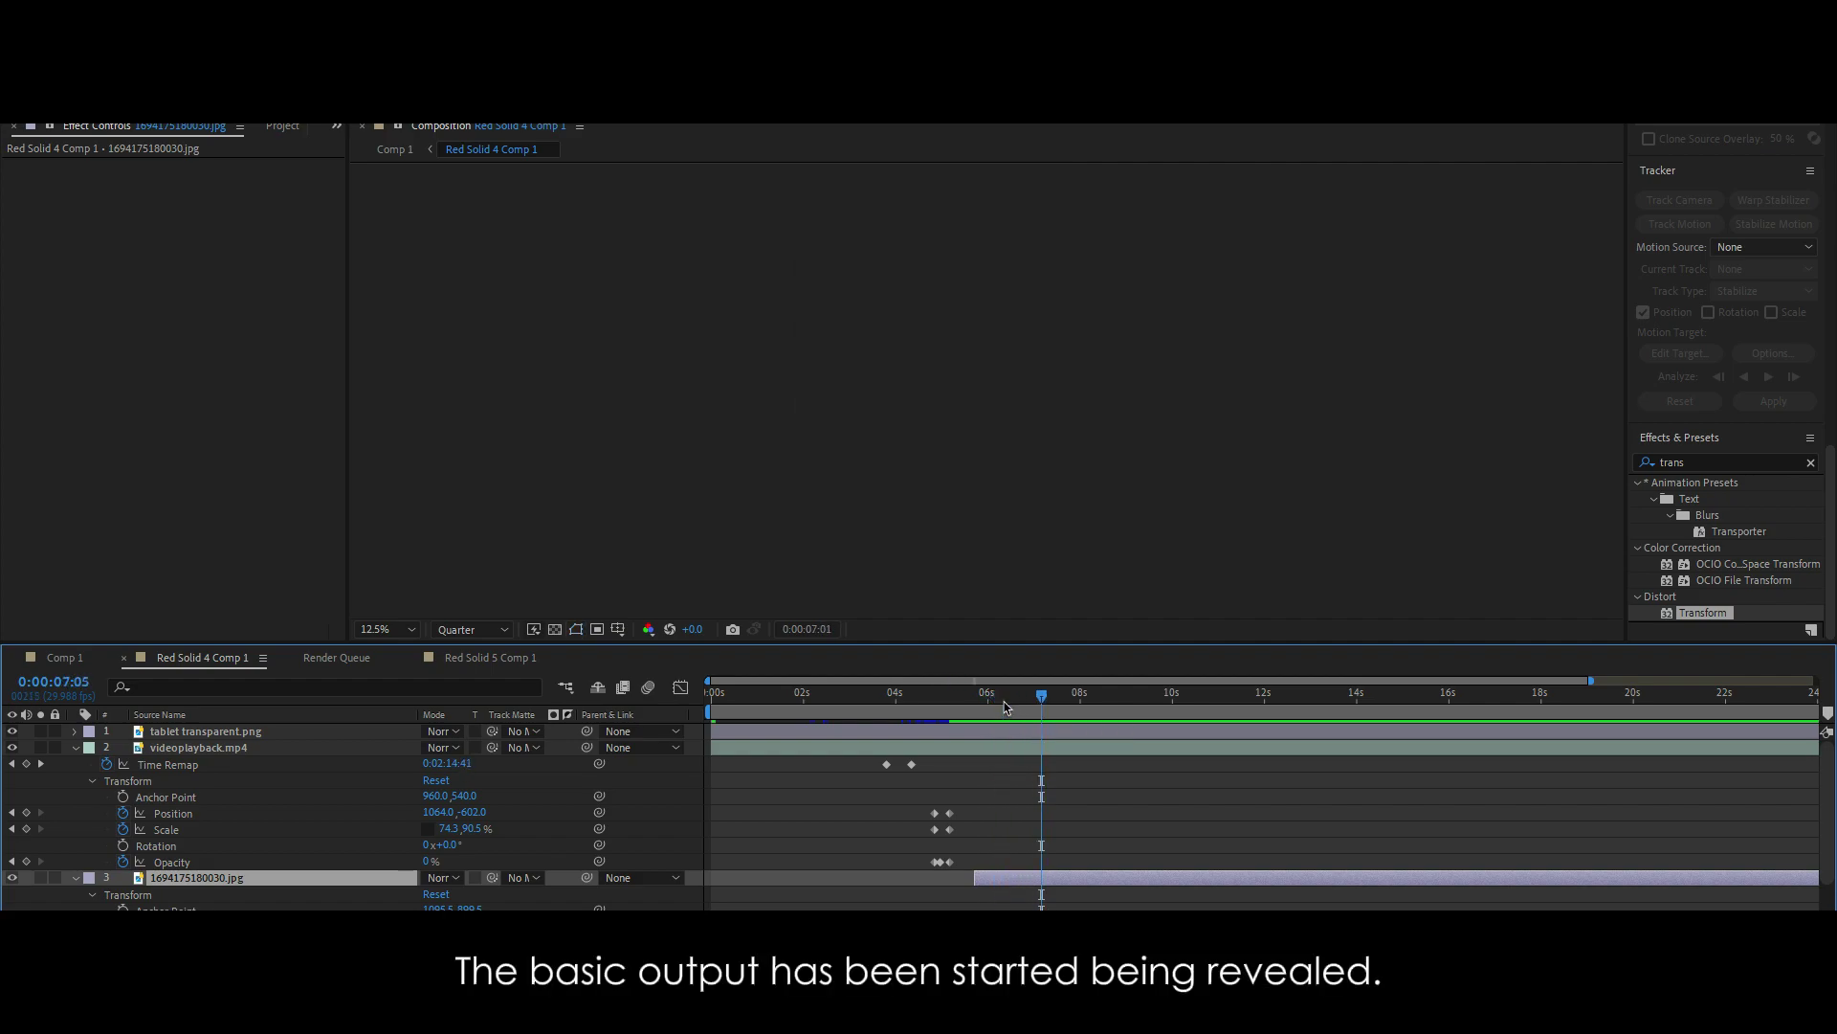
left_click(384, 152)
left_click_drag(955, 696, 958, 696)
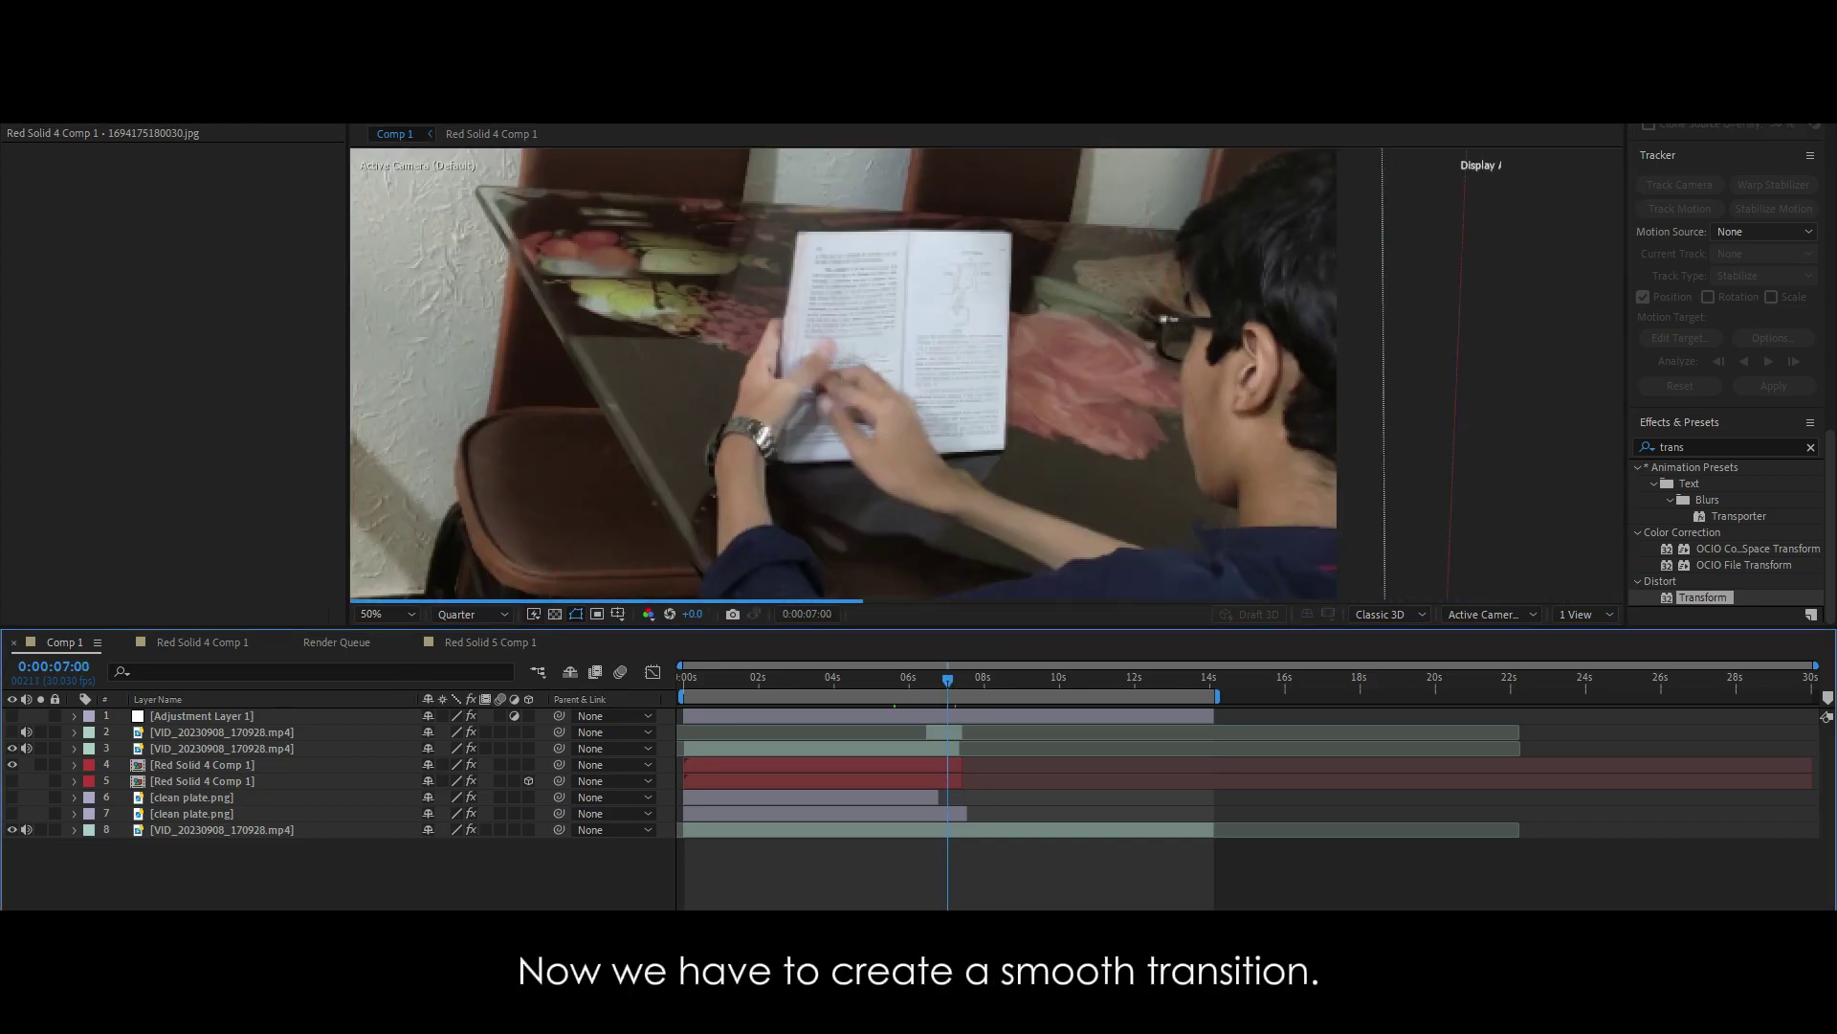
left_click_drag(955, 686, 950, 687)
scroll(1296, 688, "up", 10)
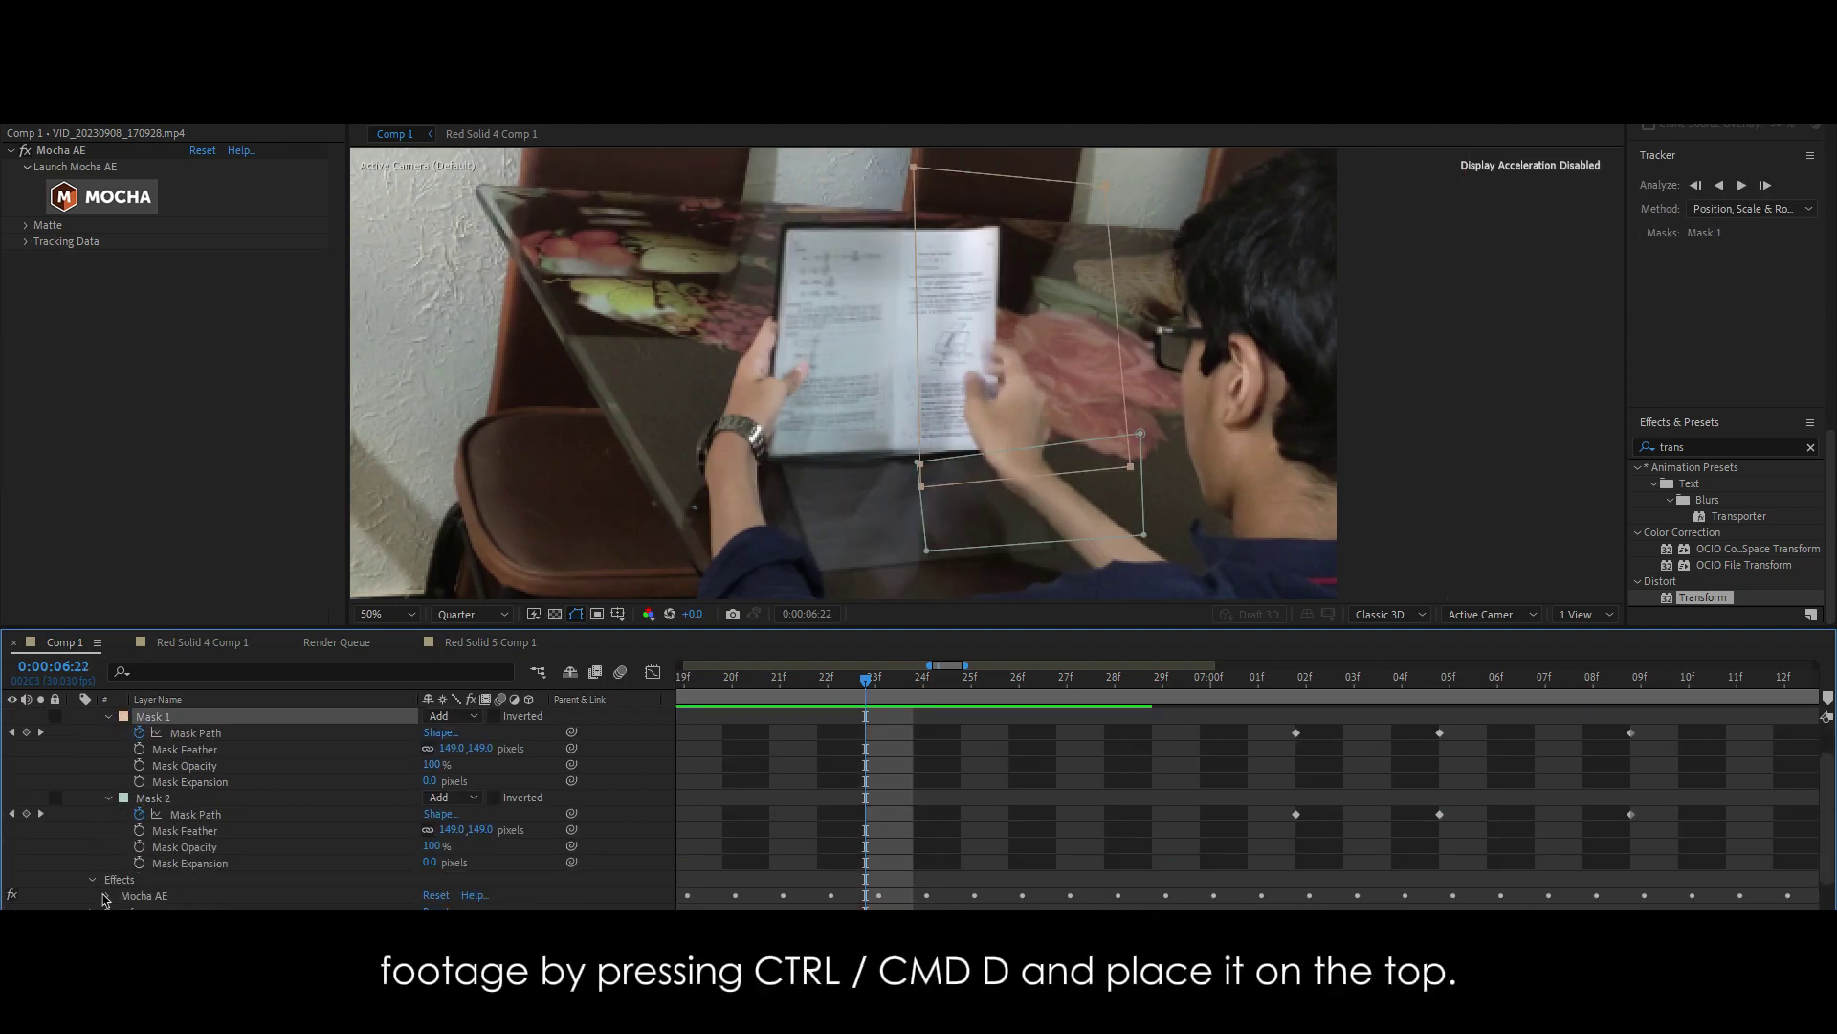
Step: Select Mask 1 and scrub frame by frame through the masked hand transition
left_click(103, 897)
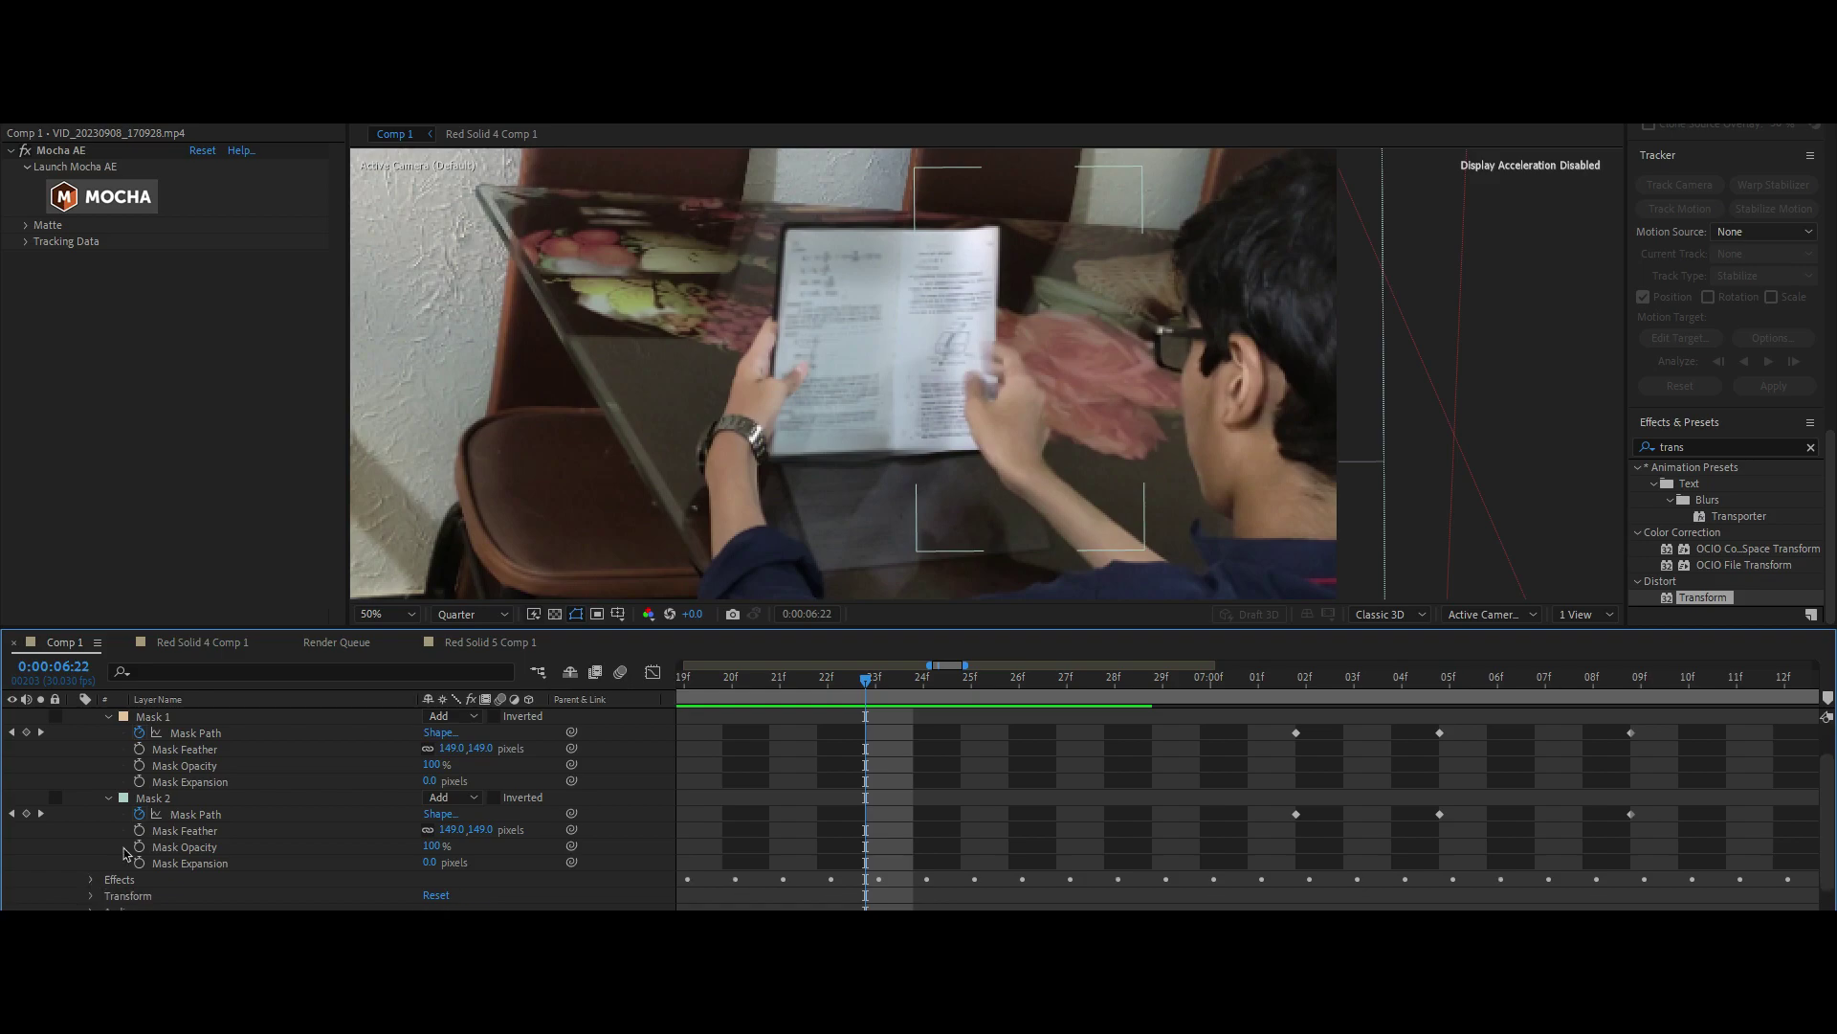
scroll(93, 890, "up", 1)
left_click(144, 765)
scroll(757, 761, "down", 1)
scroll(785, 780, "up", 1)
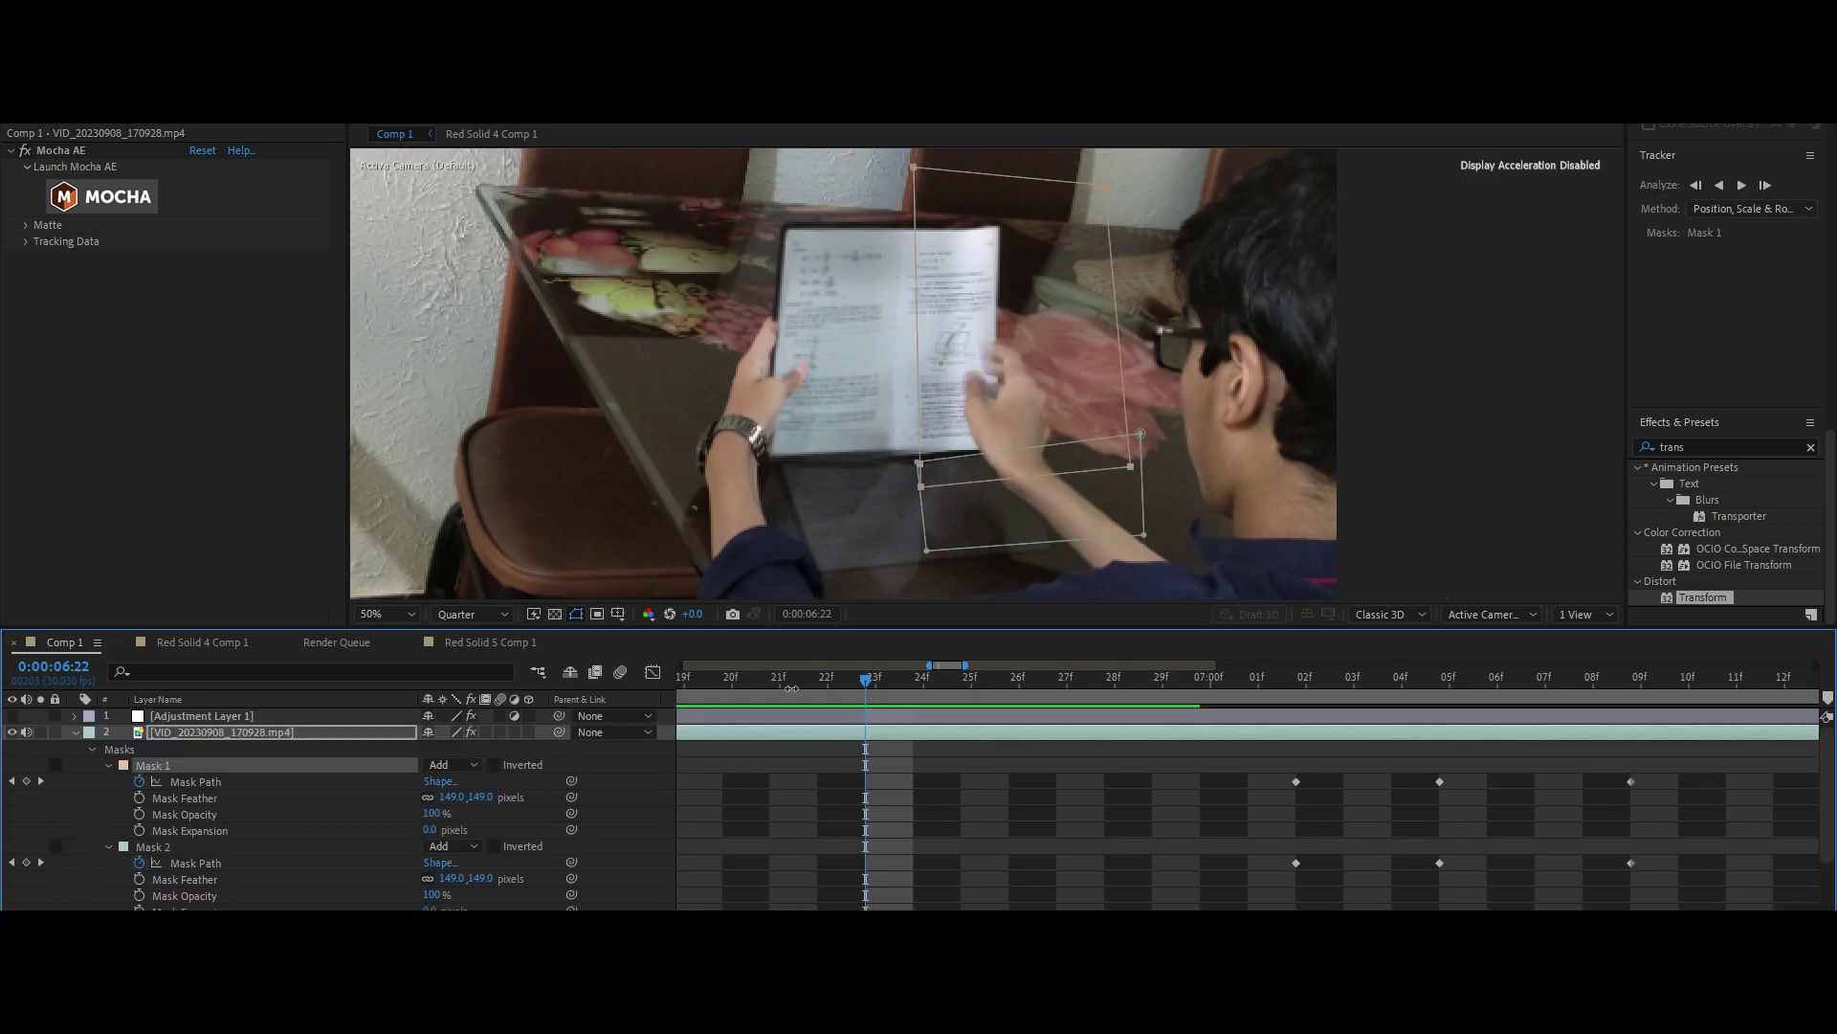
left_click(836, 677)
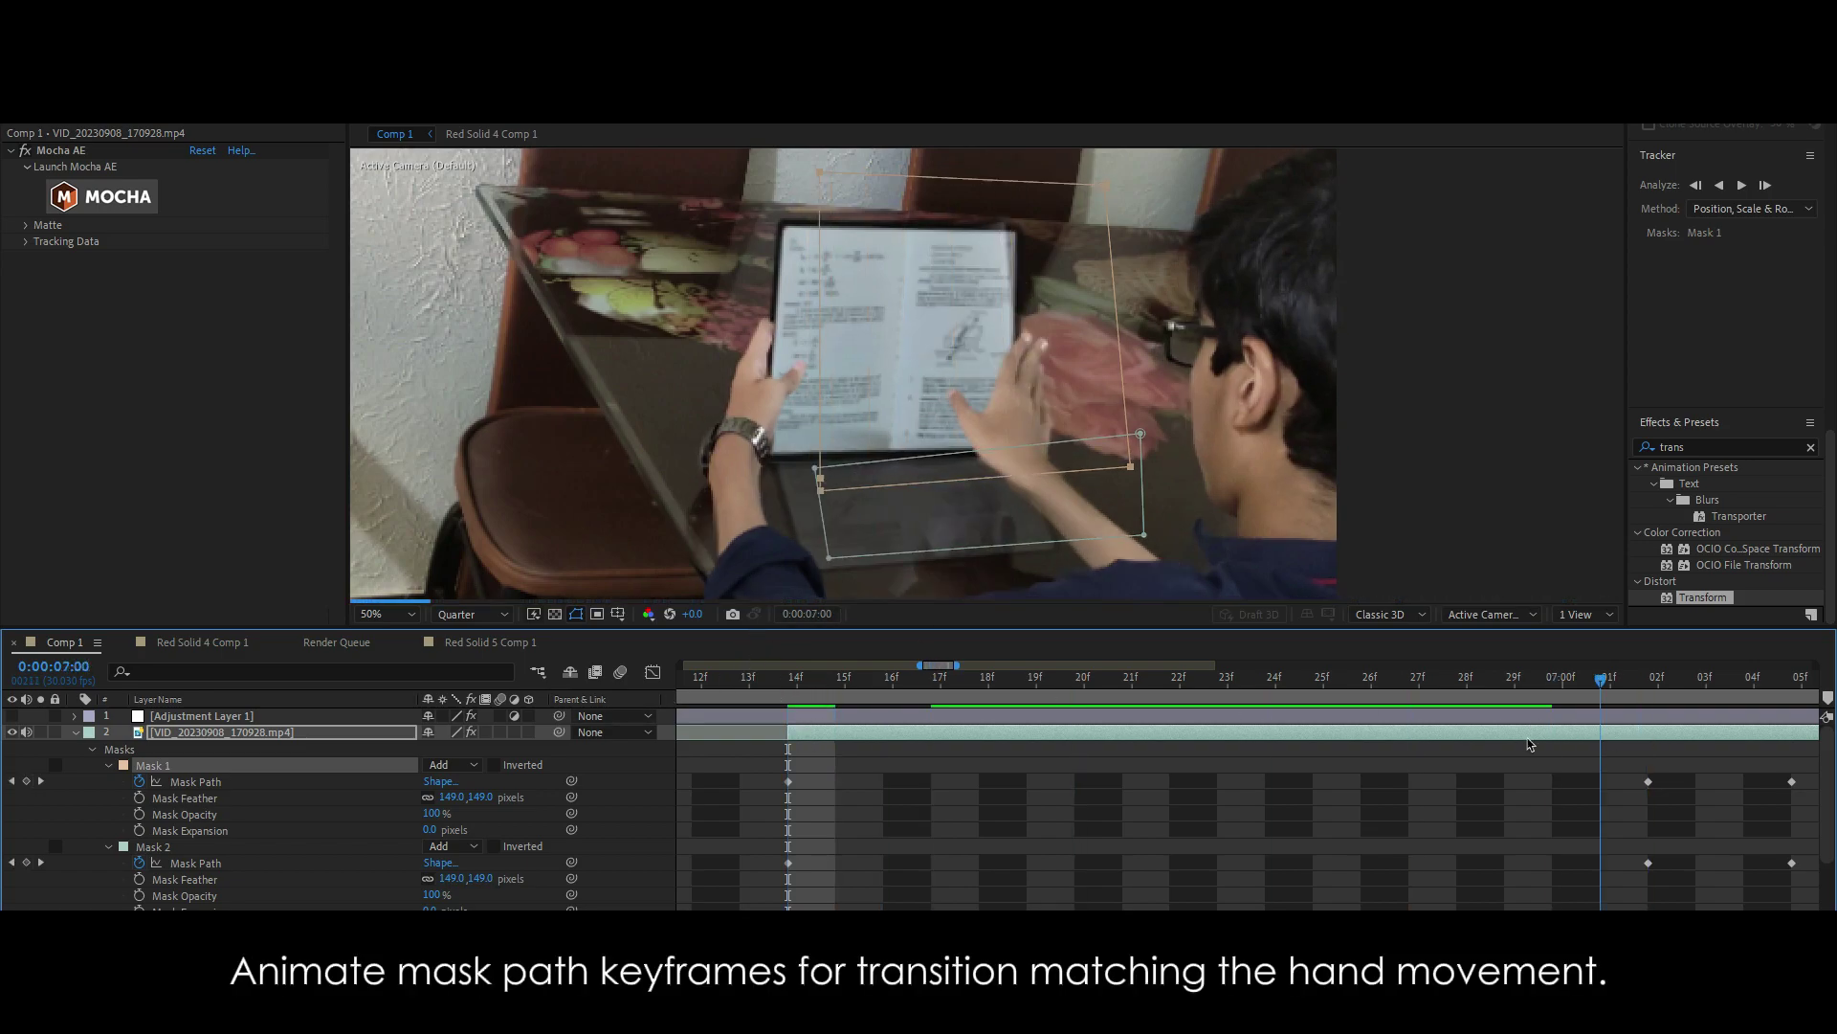
left_click_drag(857, 692, 1552, 679)
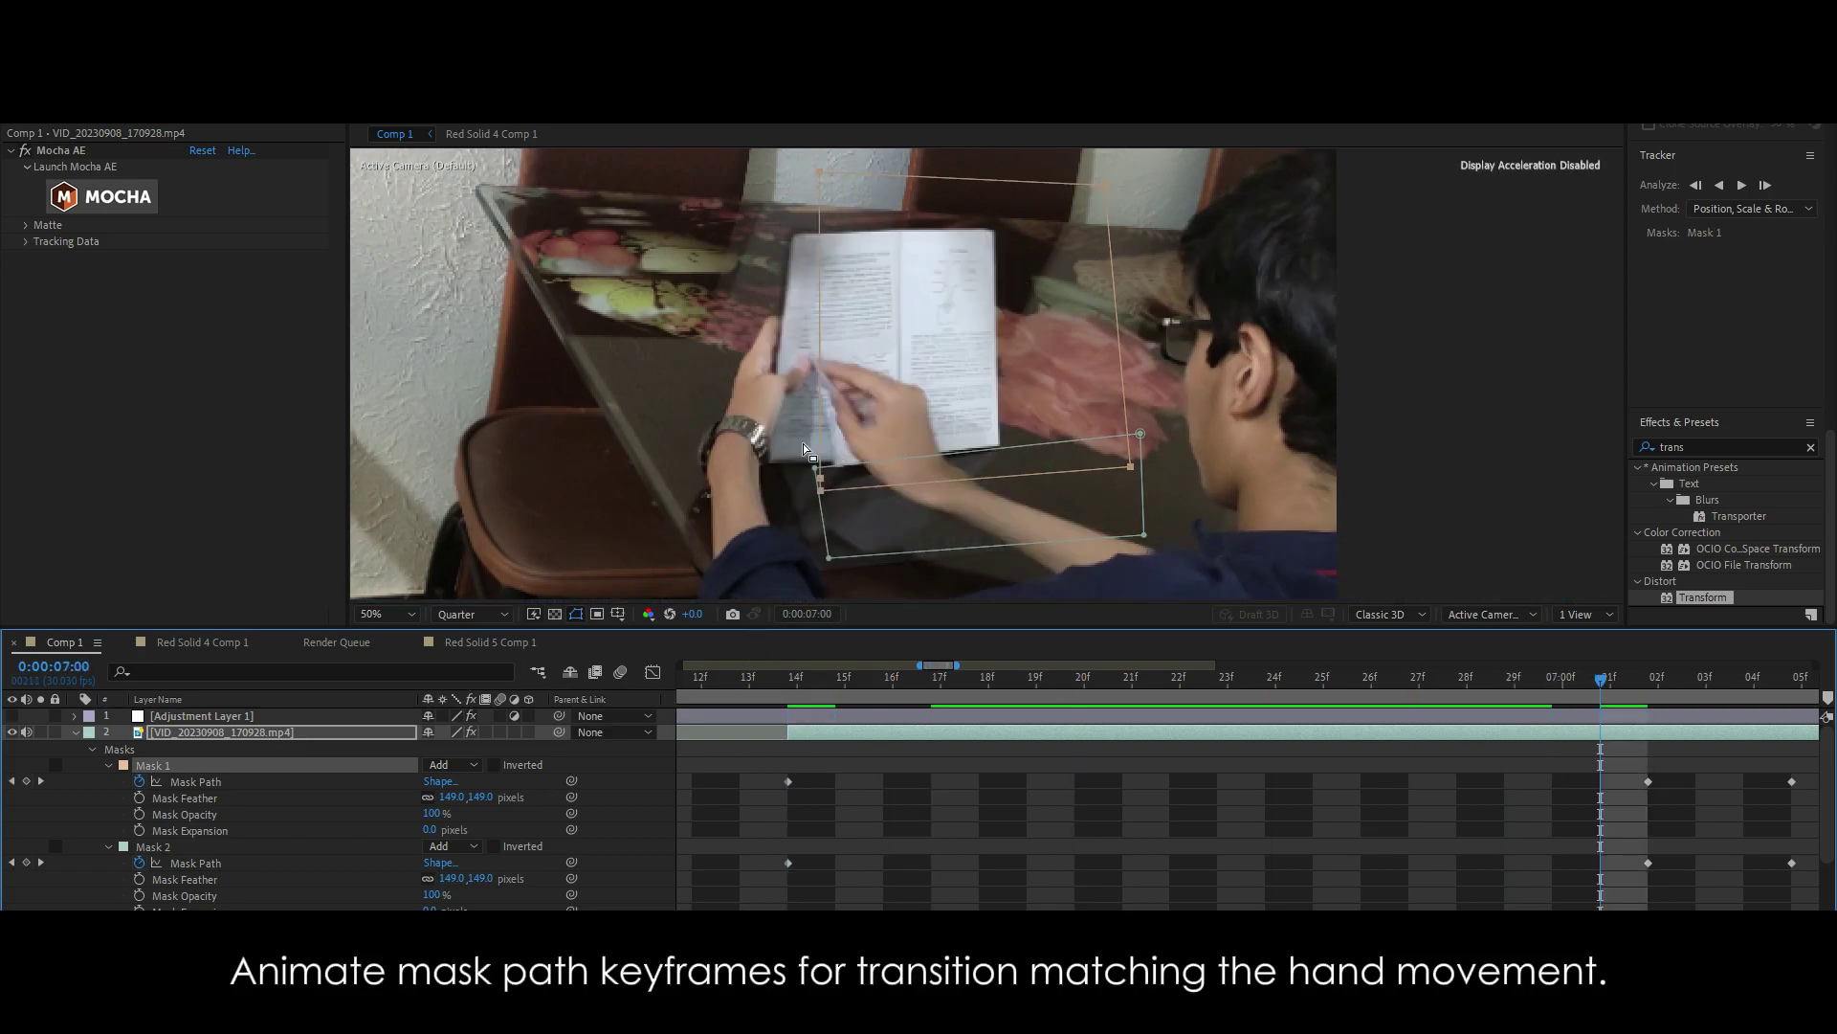
left_click(1563, 681)
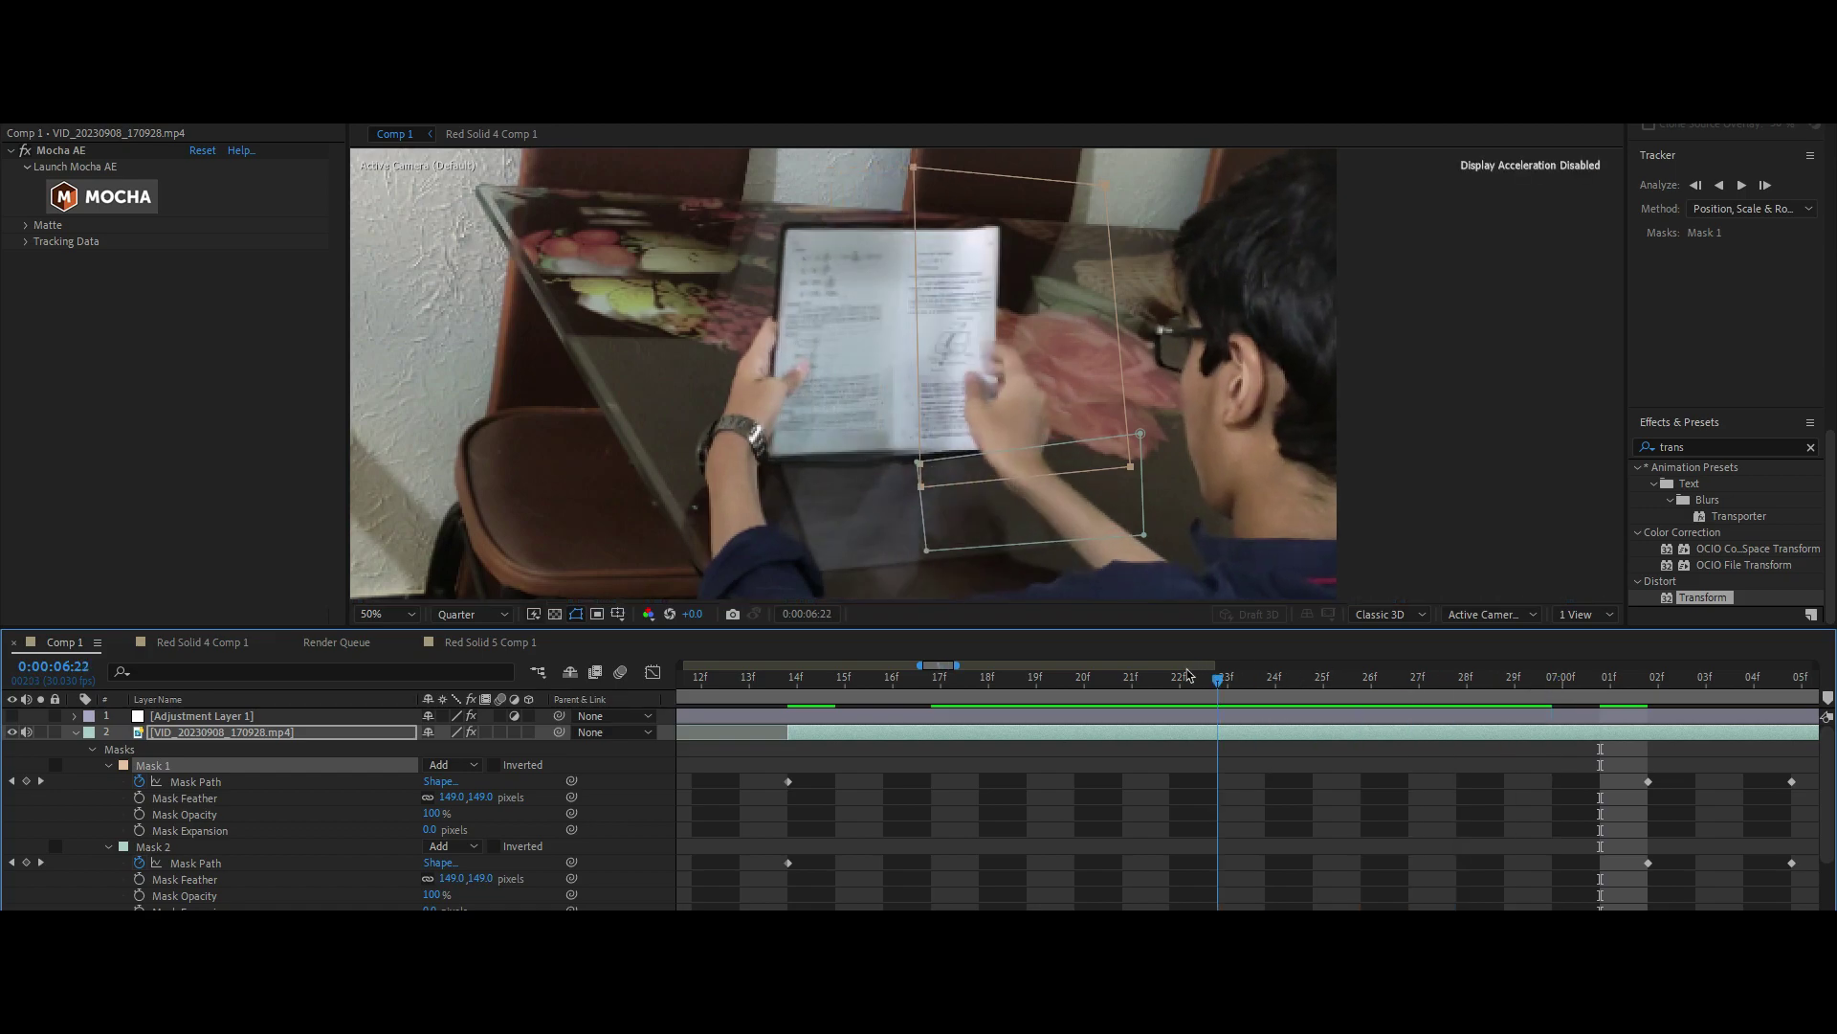
left_click_drag(1476, 678, 1648, 680)
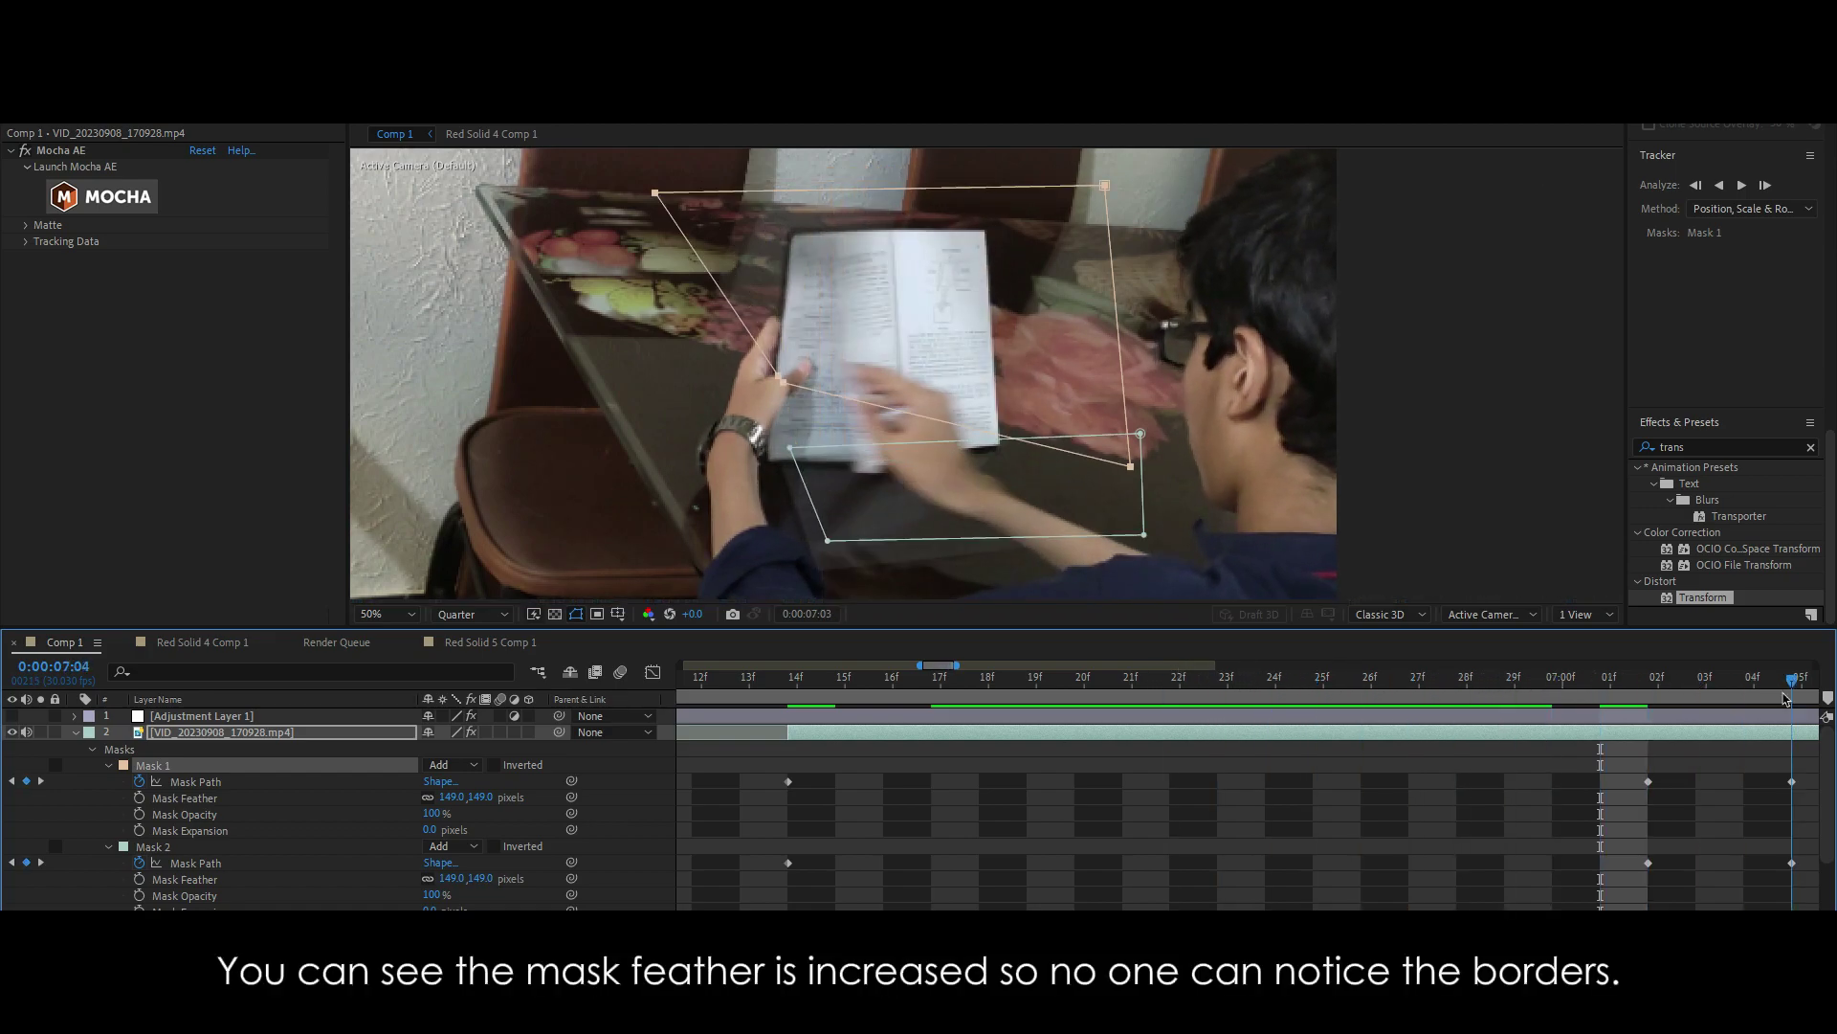
Step: Play back the feathered mask transition to check it
key("space")
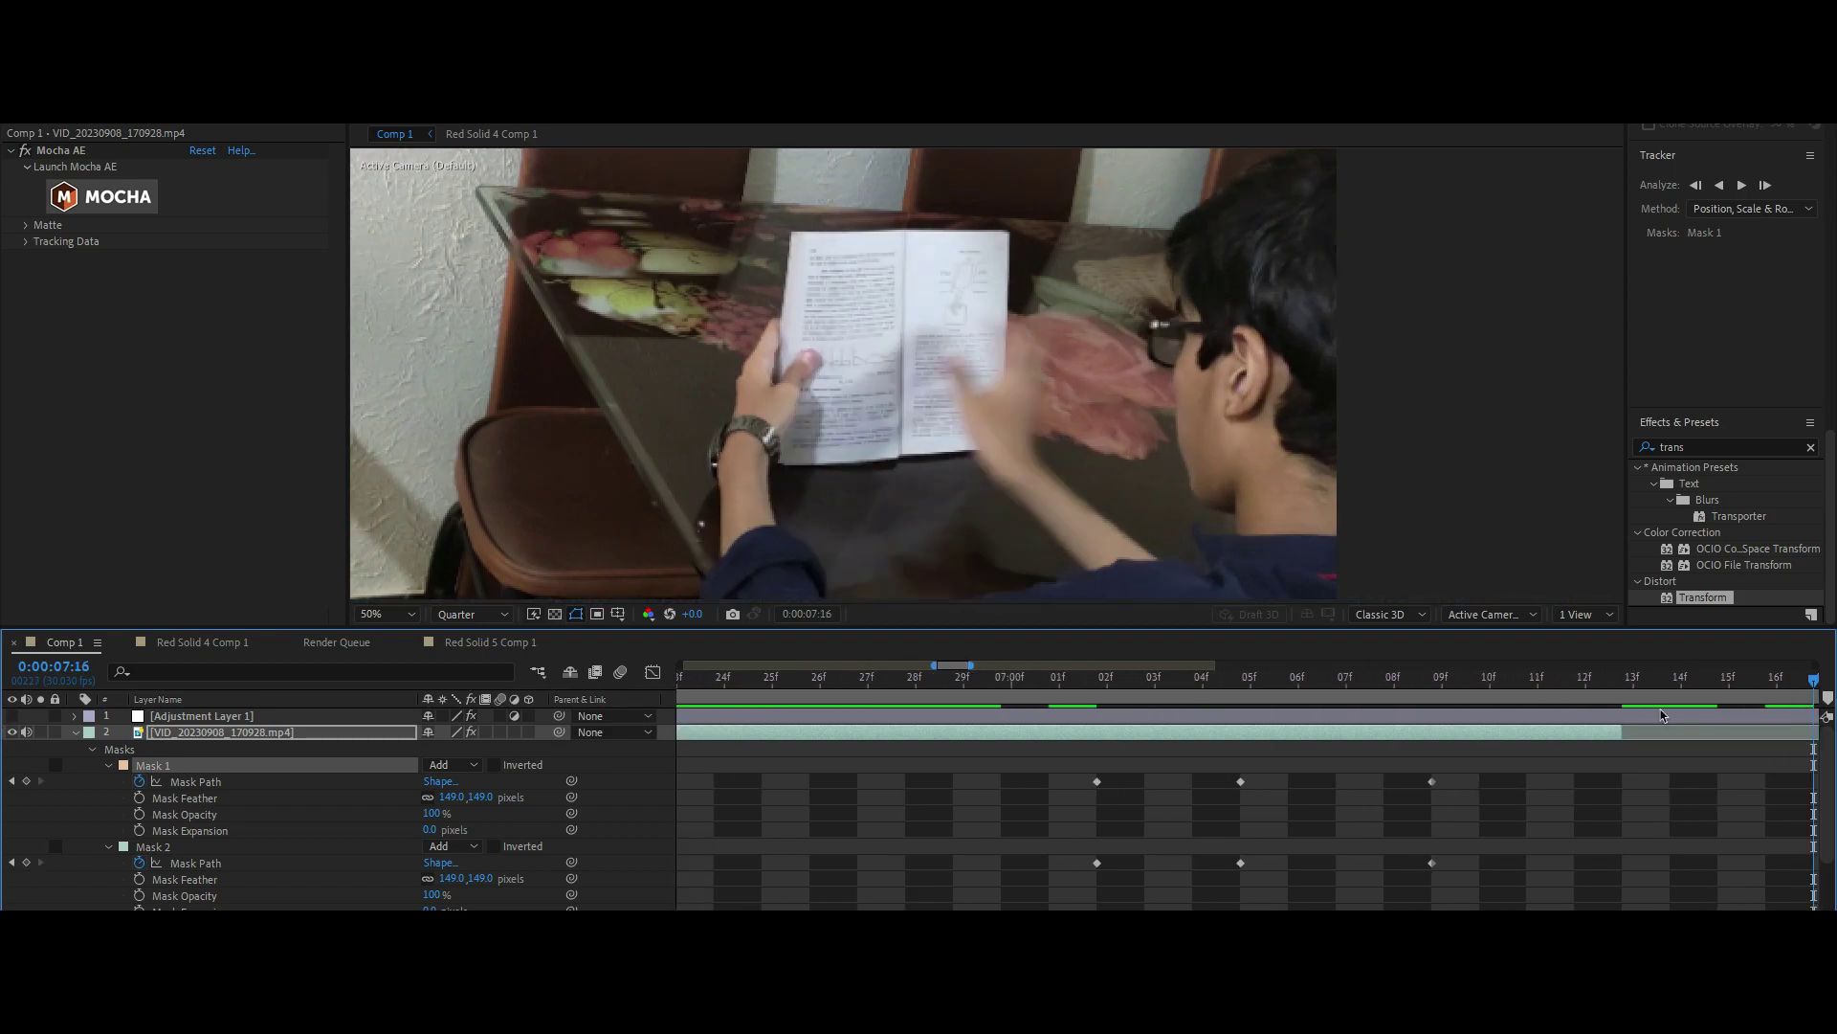
left_click(1548, 679)
key("space")
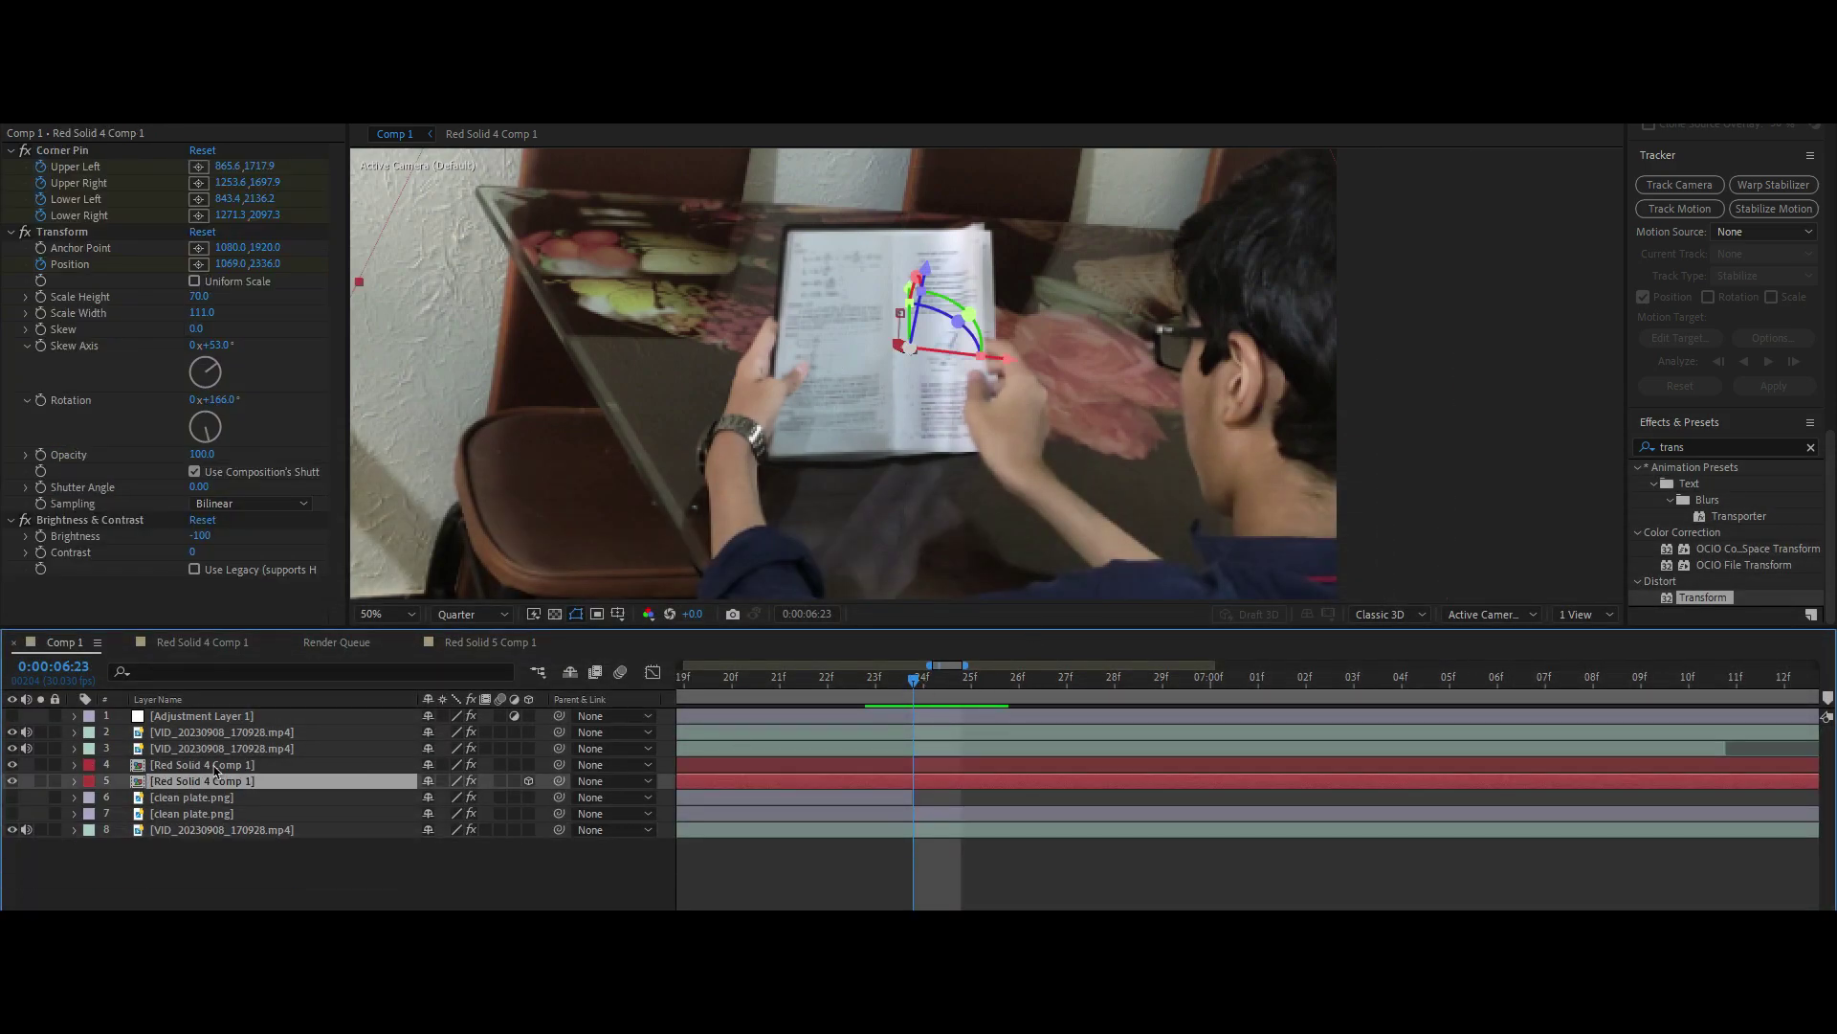
Step: Cycle through the layers and inspect the clean plate layer
key("ctrl+Up")
key("F2")
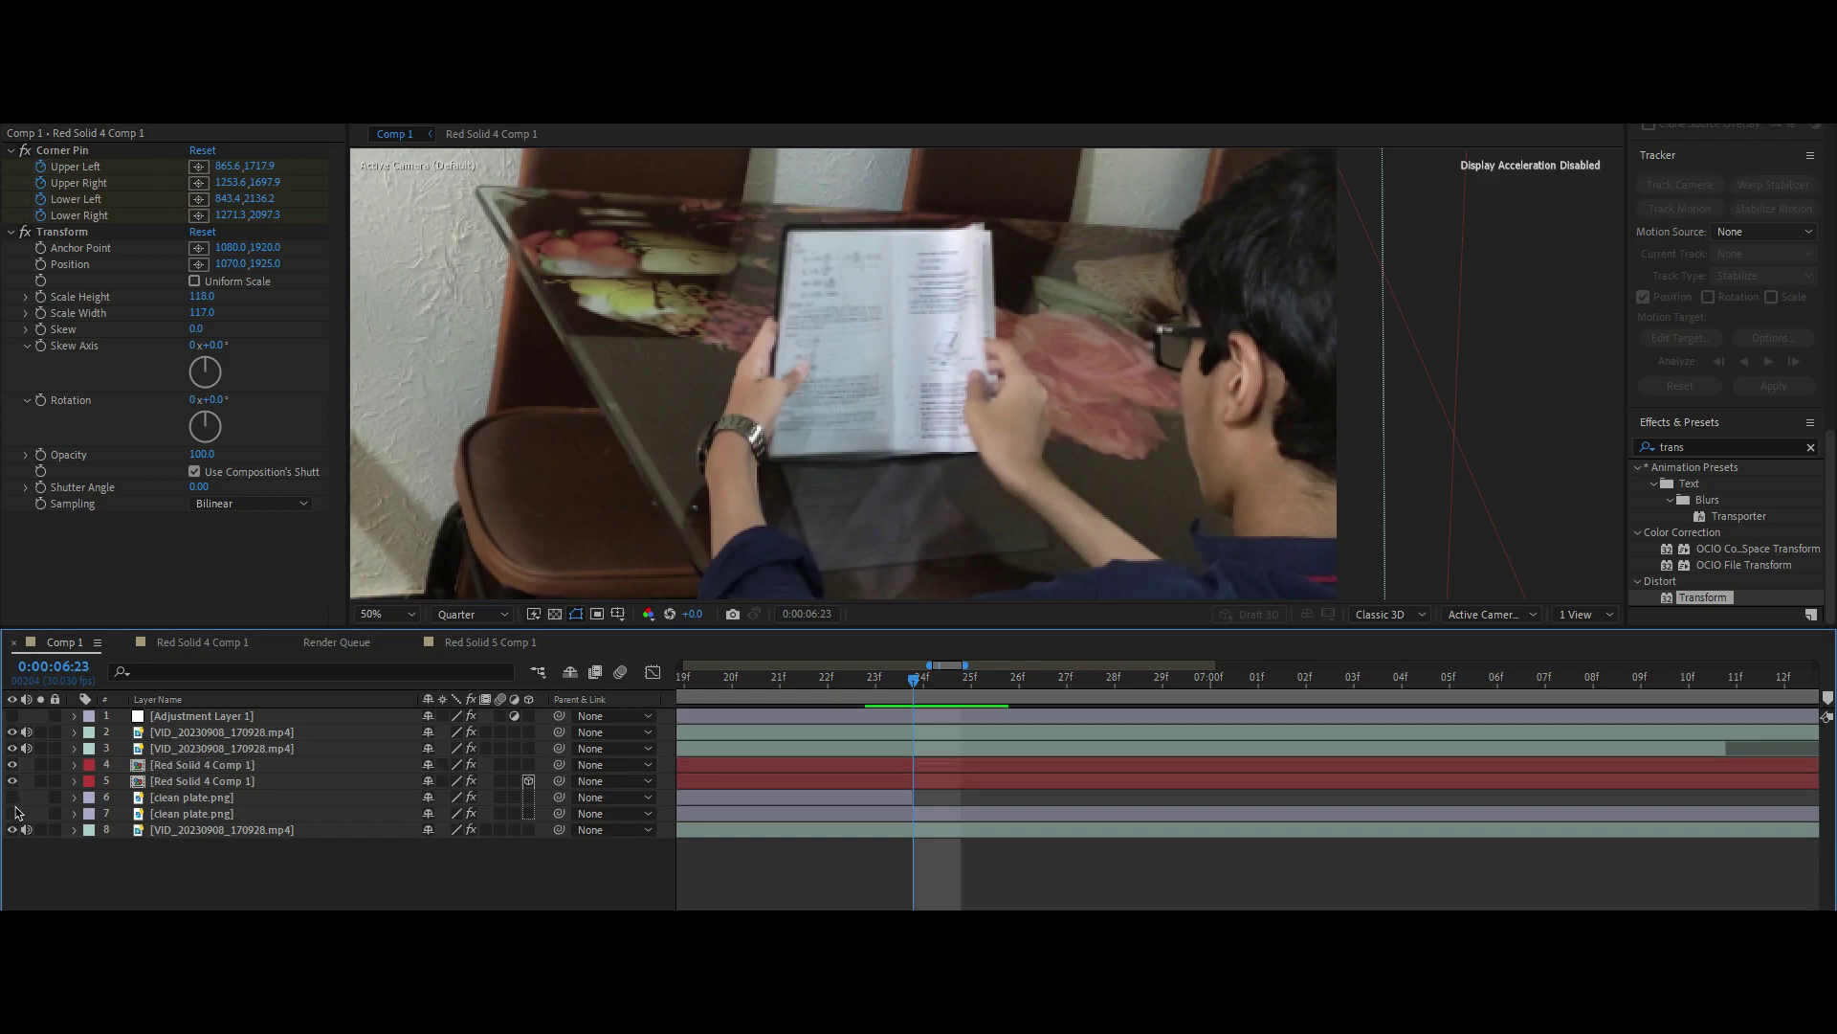
left_click(190, 813)
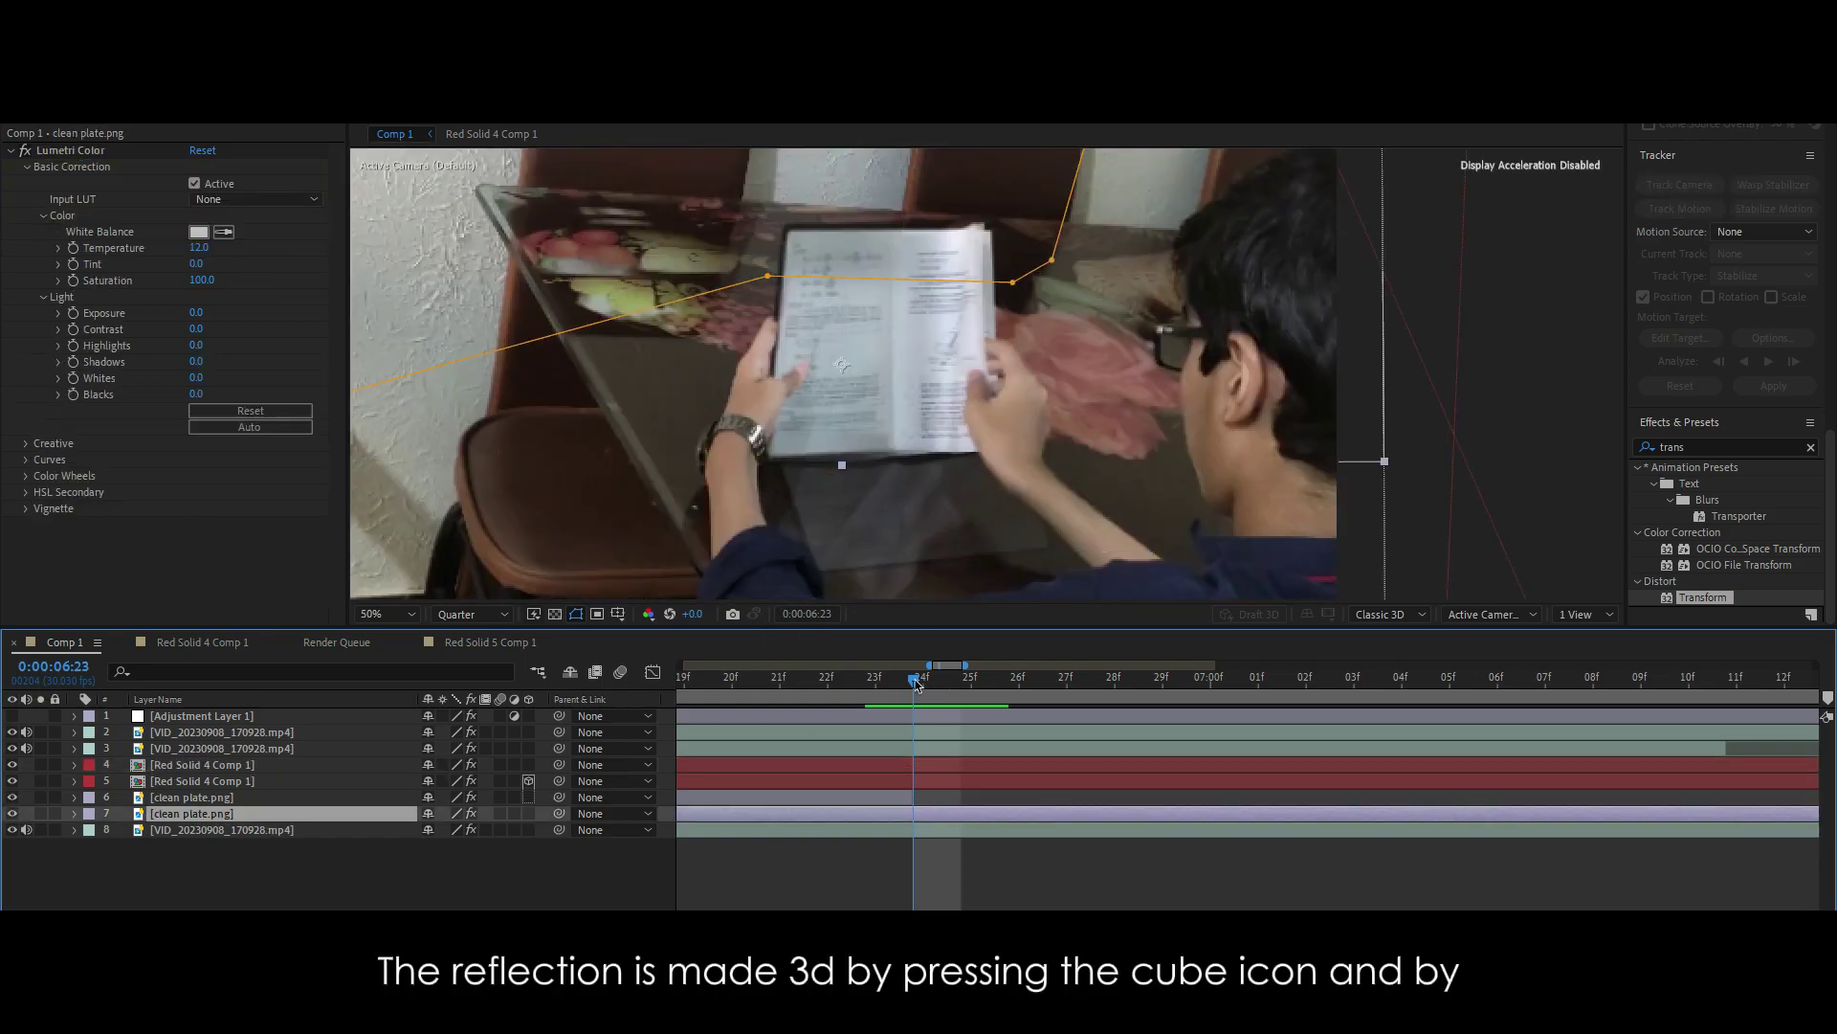
Step: Make the reflection layer 3D and rotate its Z orientation to lie on the table
left_click(172, 783)
left_click(74, 779)
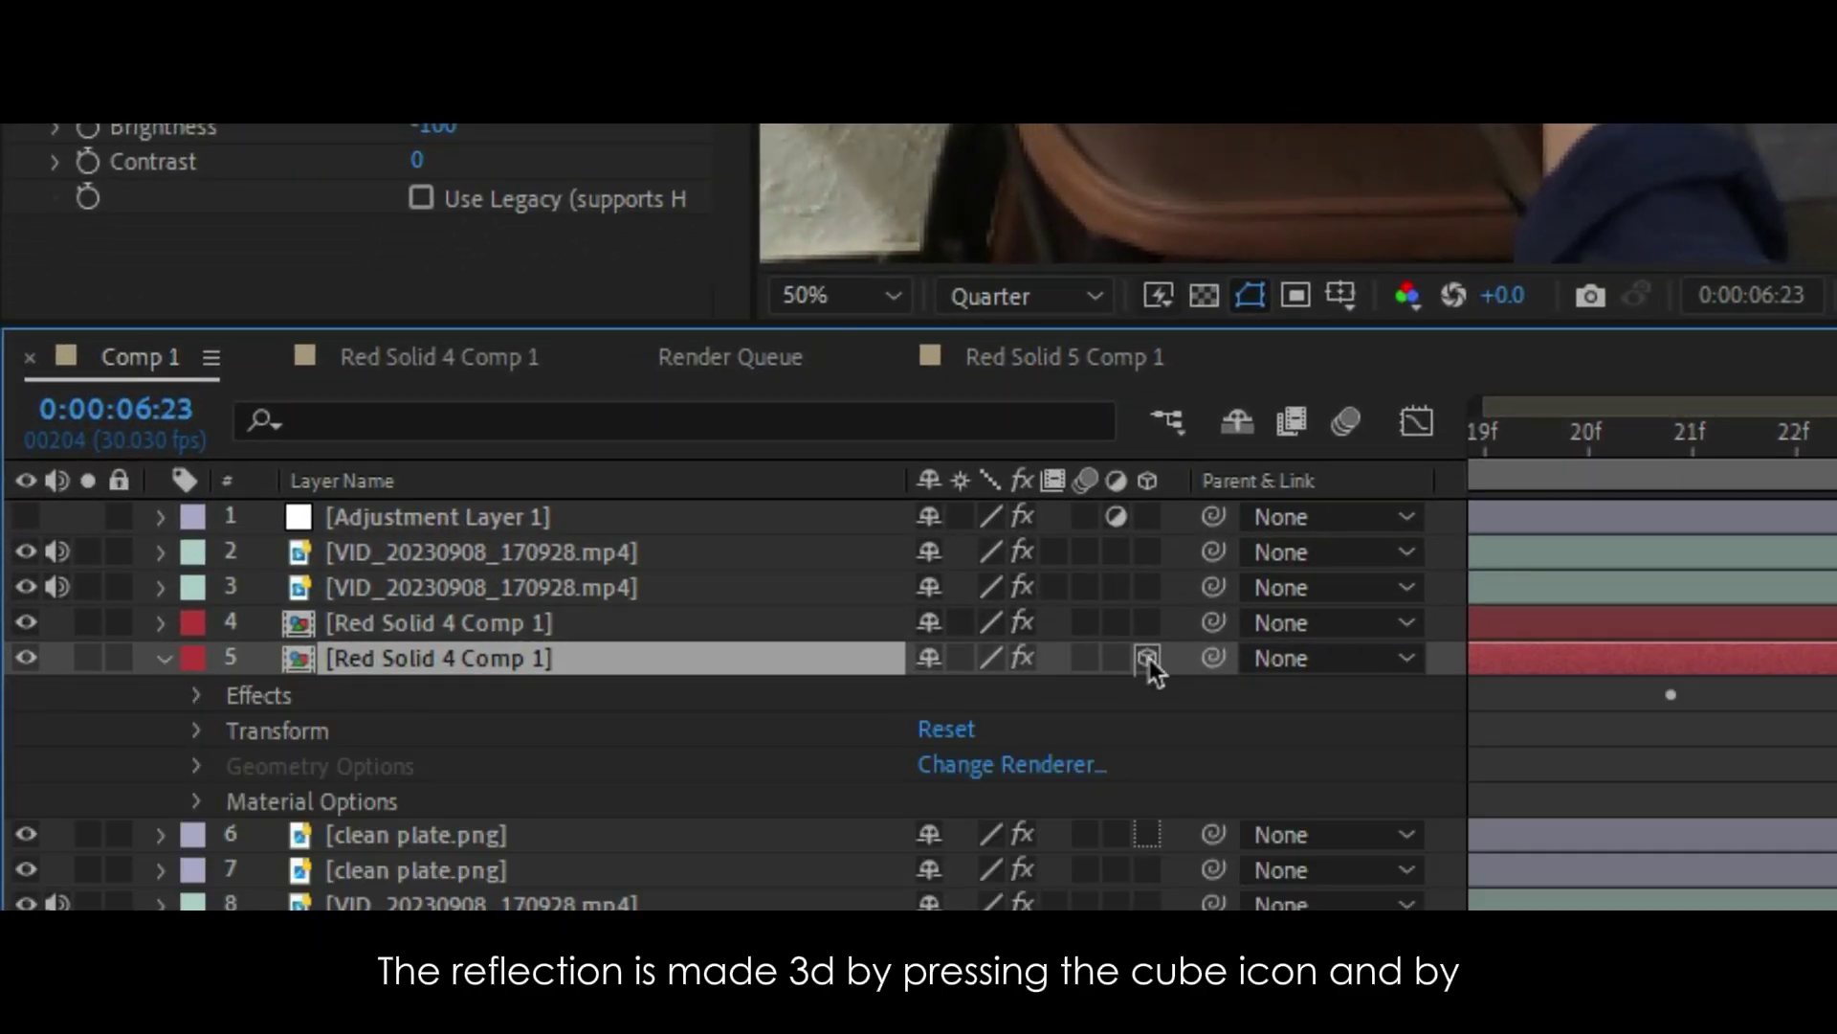
left_click(197, 730)
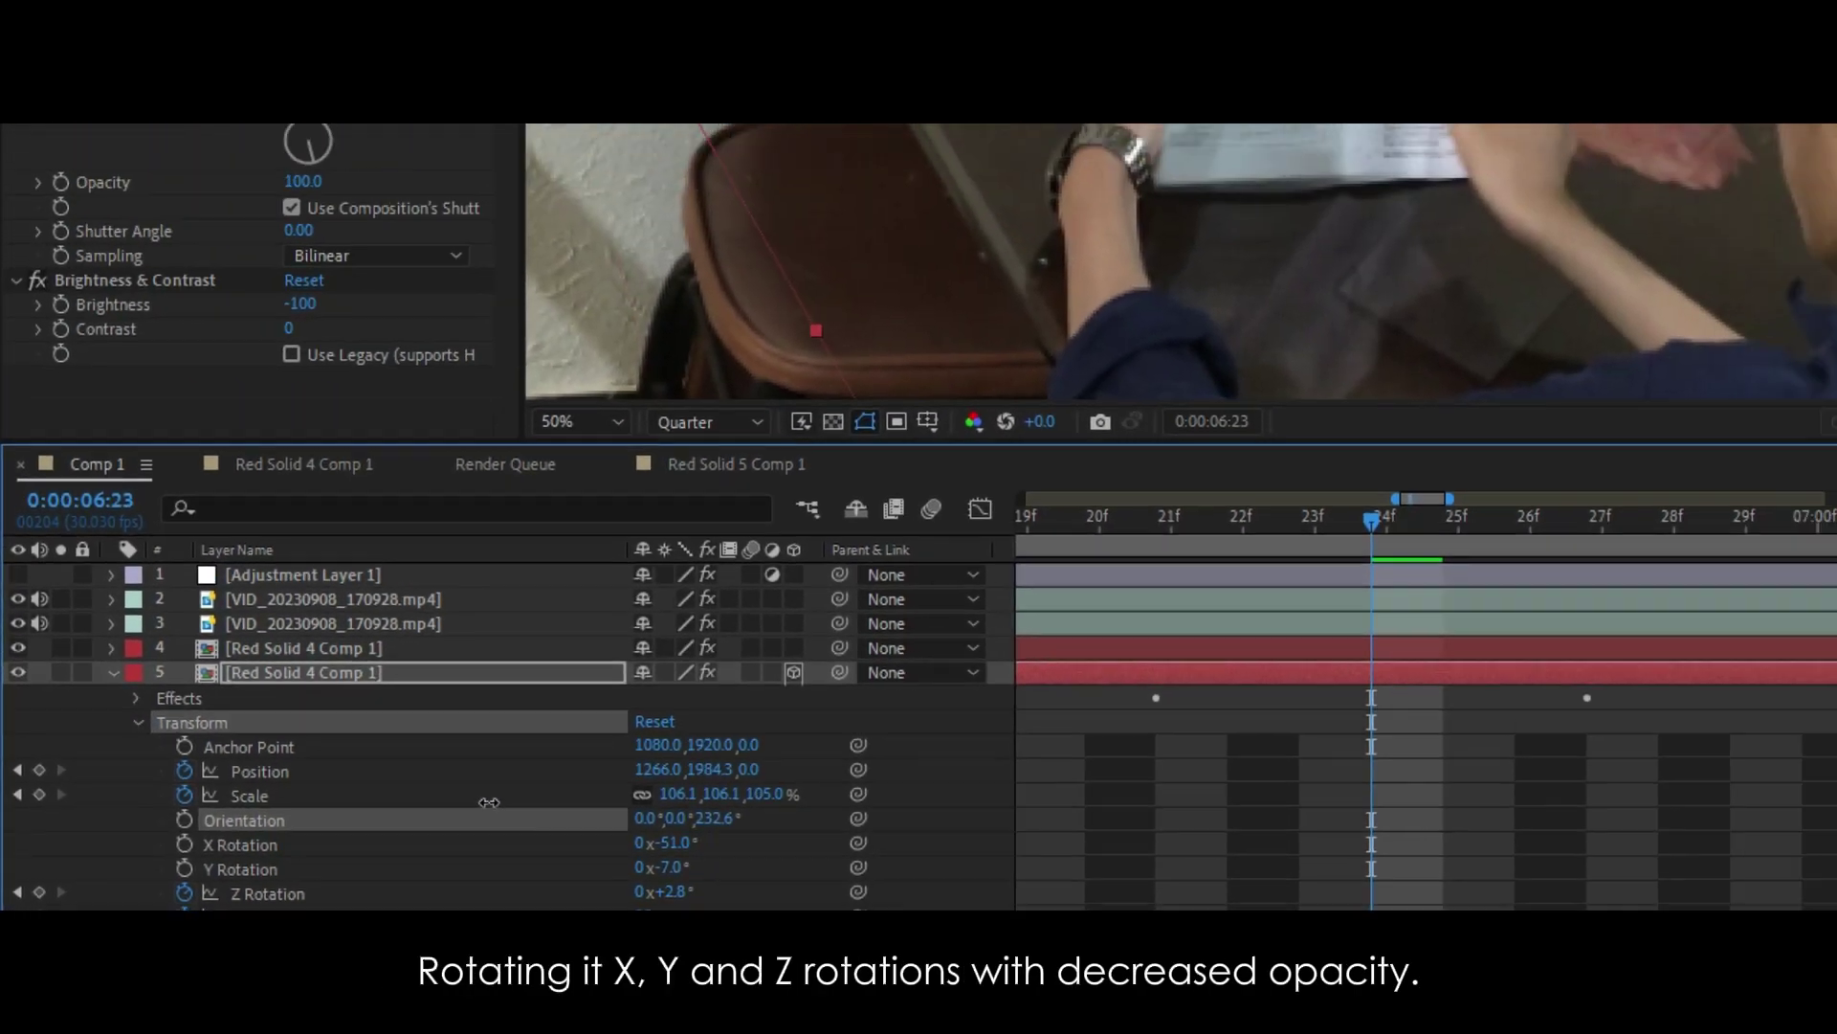
mouse_move(936, 734)
left_mouse_down()
mouse_move(963, 524)
mouse_move(942, 523)
left_mouse_up()
scroll(74, 755, "down", 3)
scroll(74, 755, "up", 2)
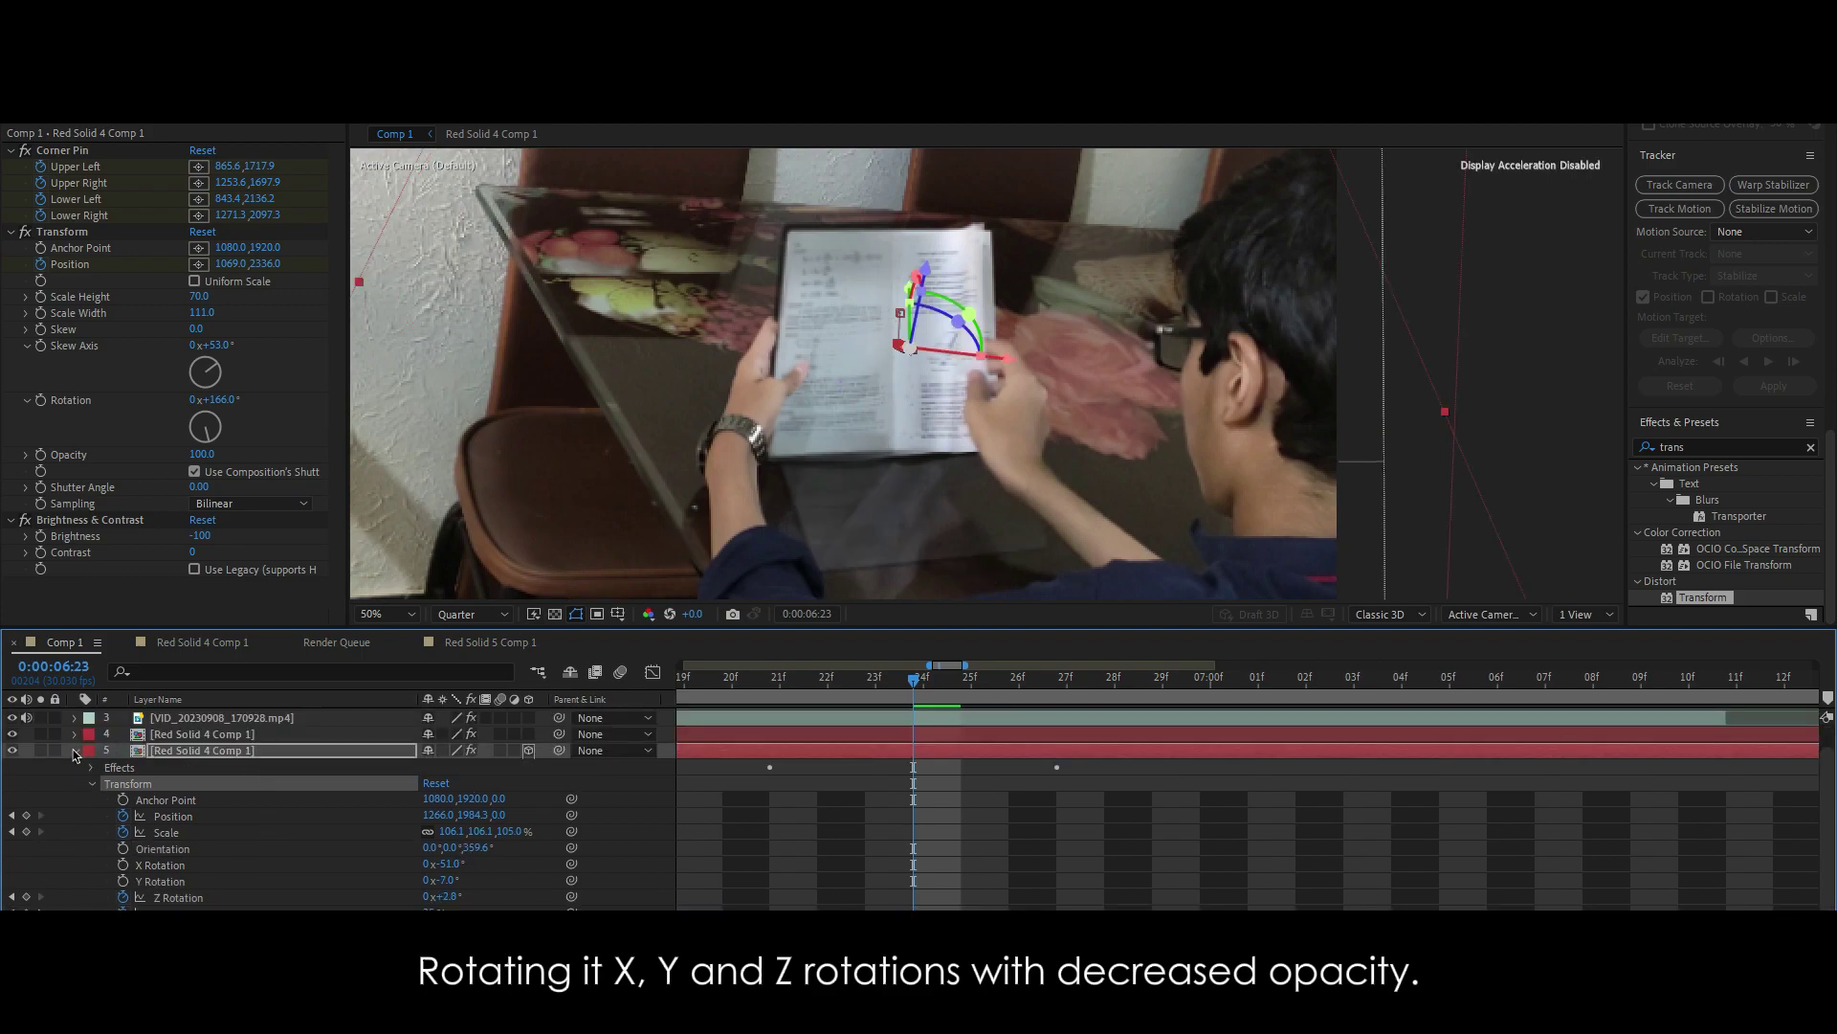
left_click(74, 751)
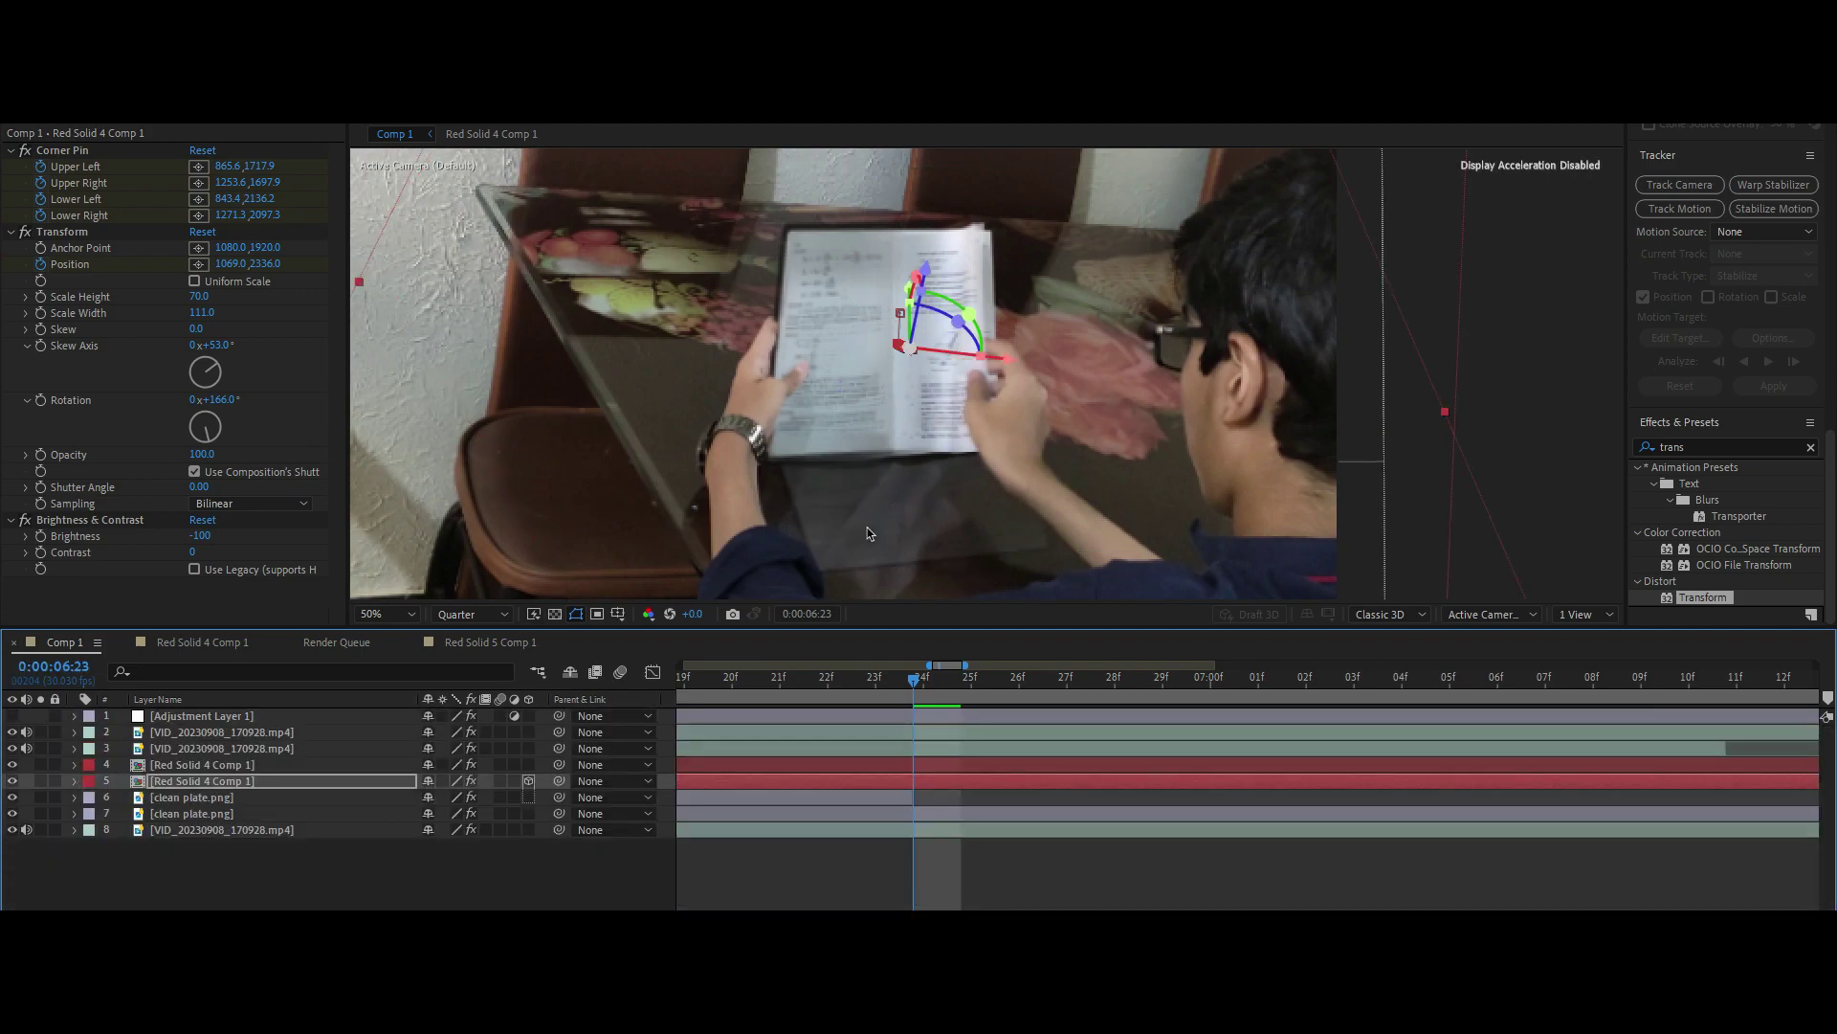
left_click(216, 748)
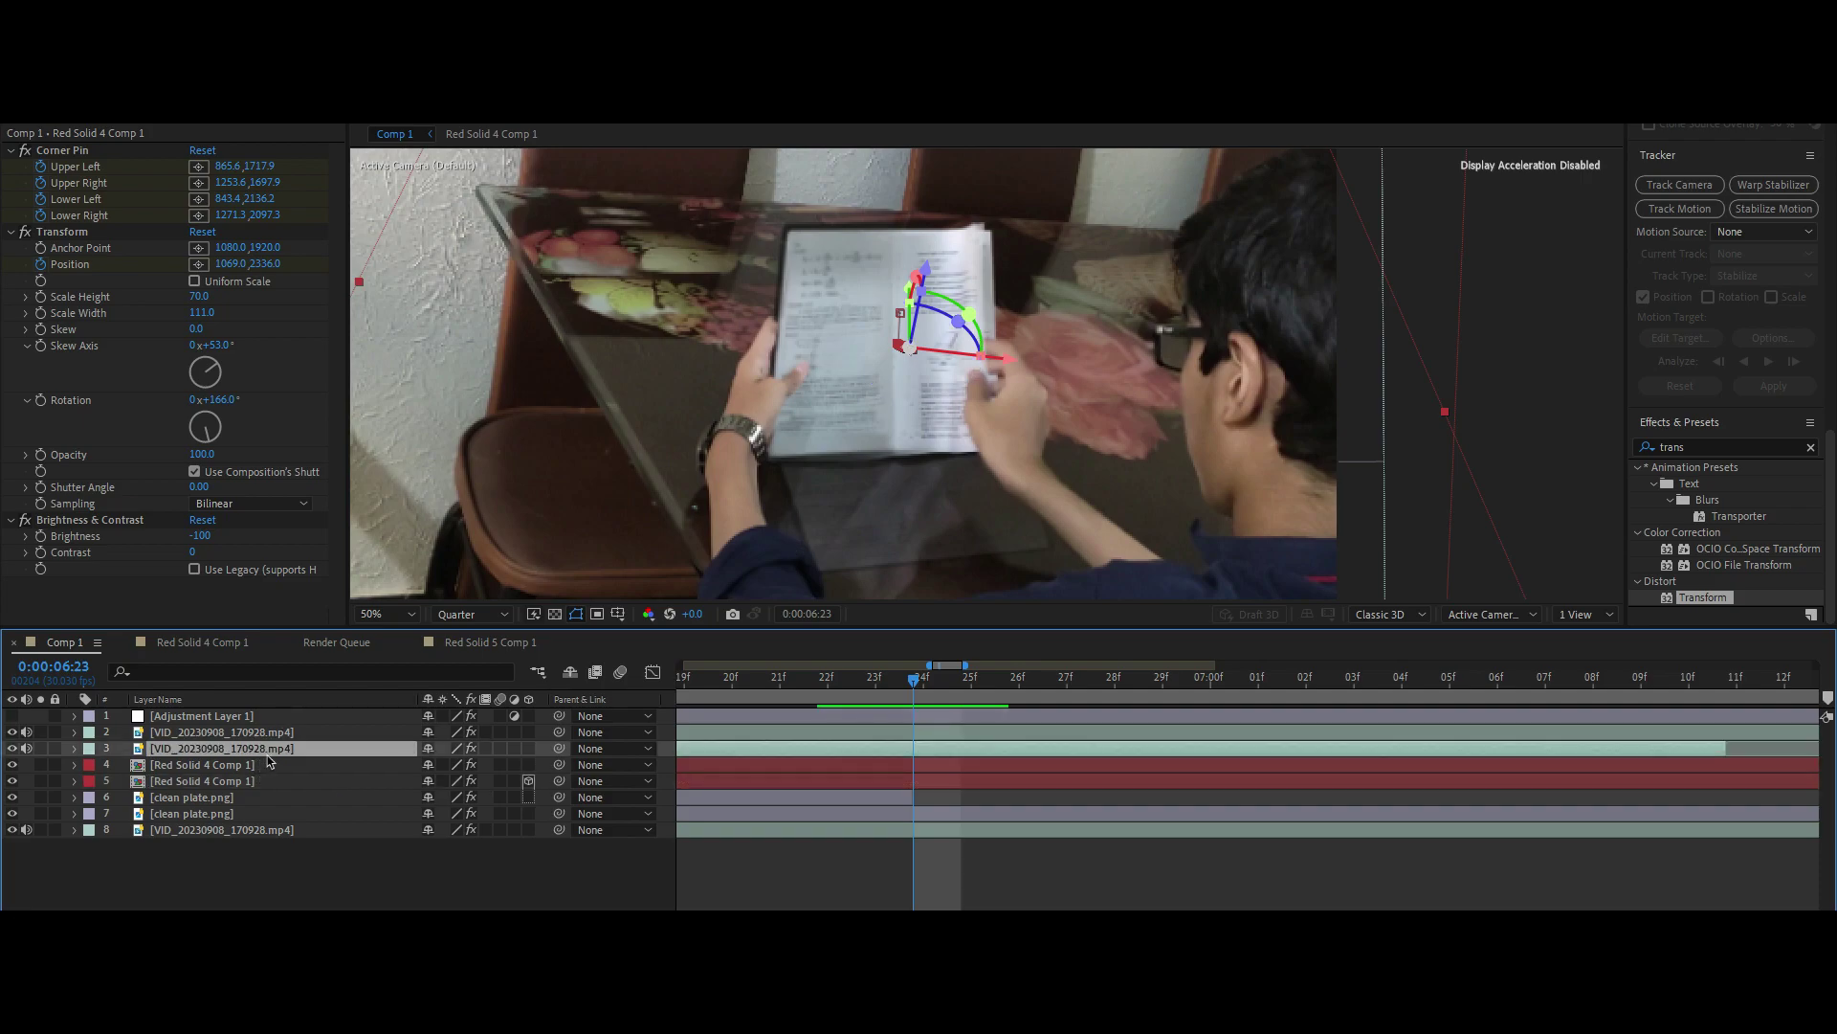
left_click(216, 731)
left_click(74, 747)
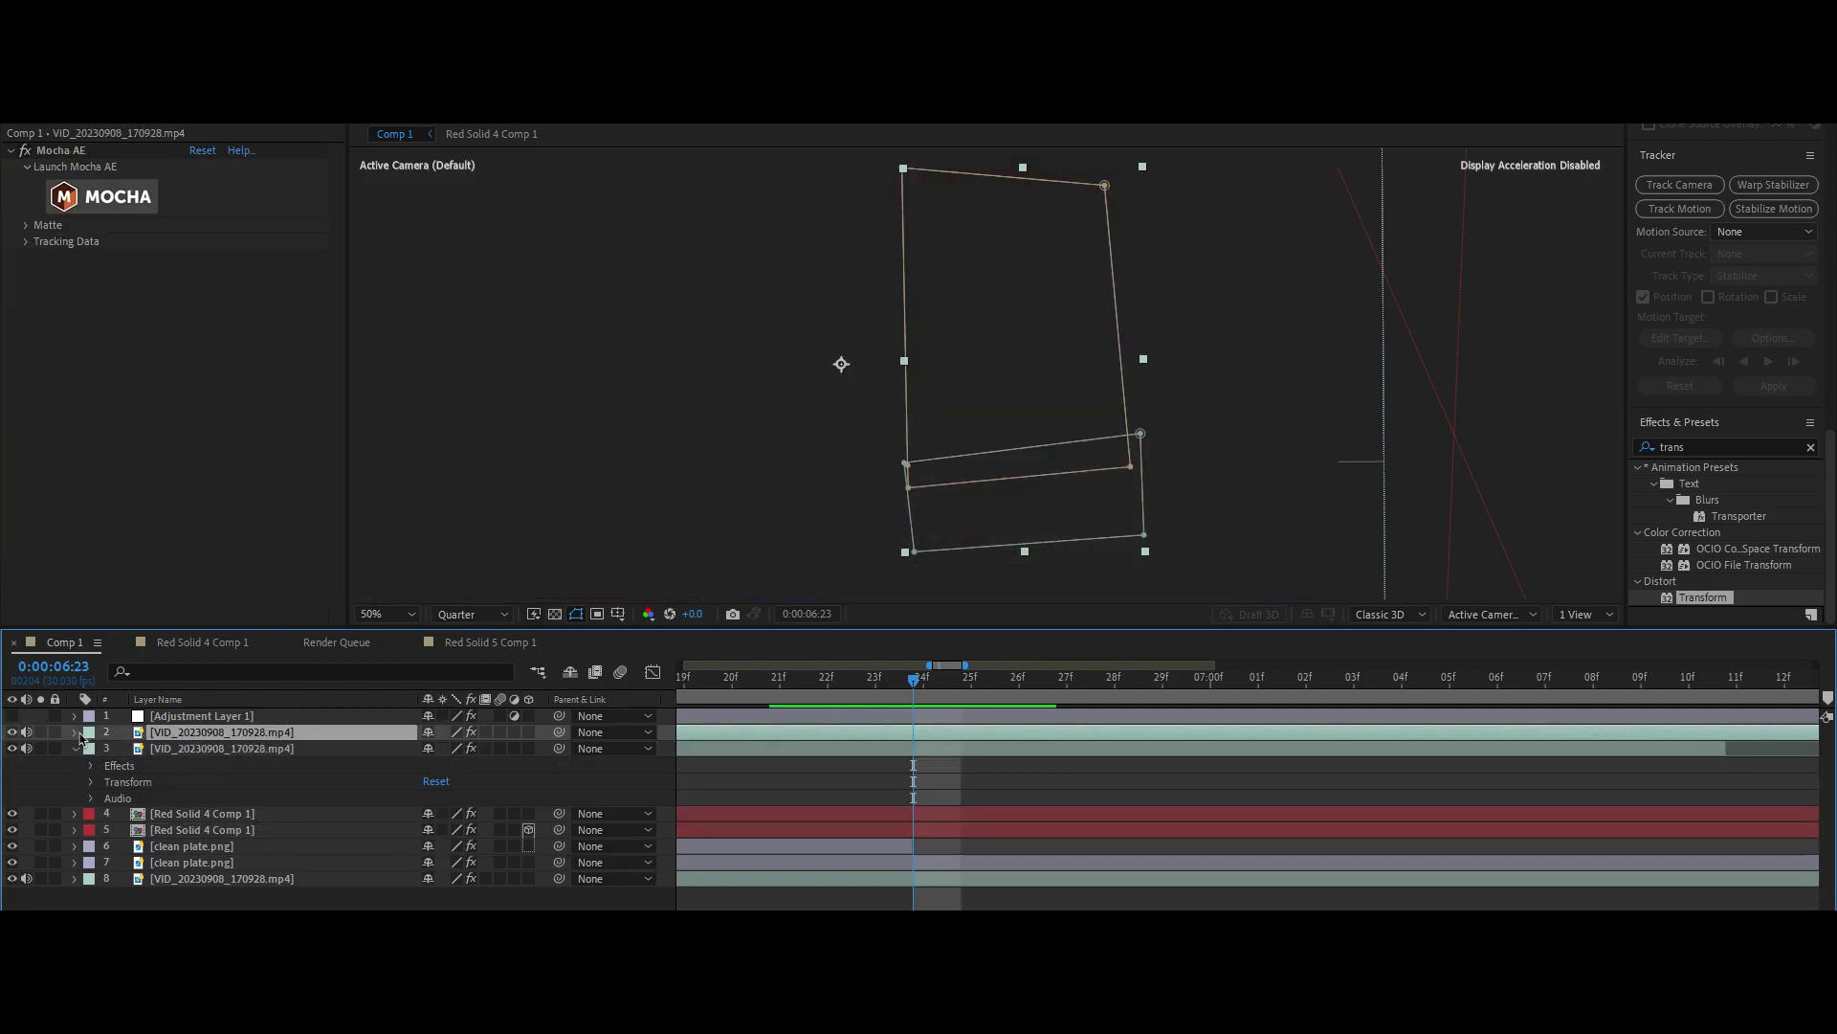
left_click(77, 732)
left_click(168, 846)
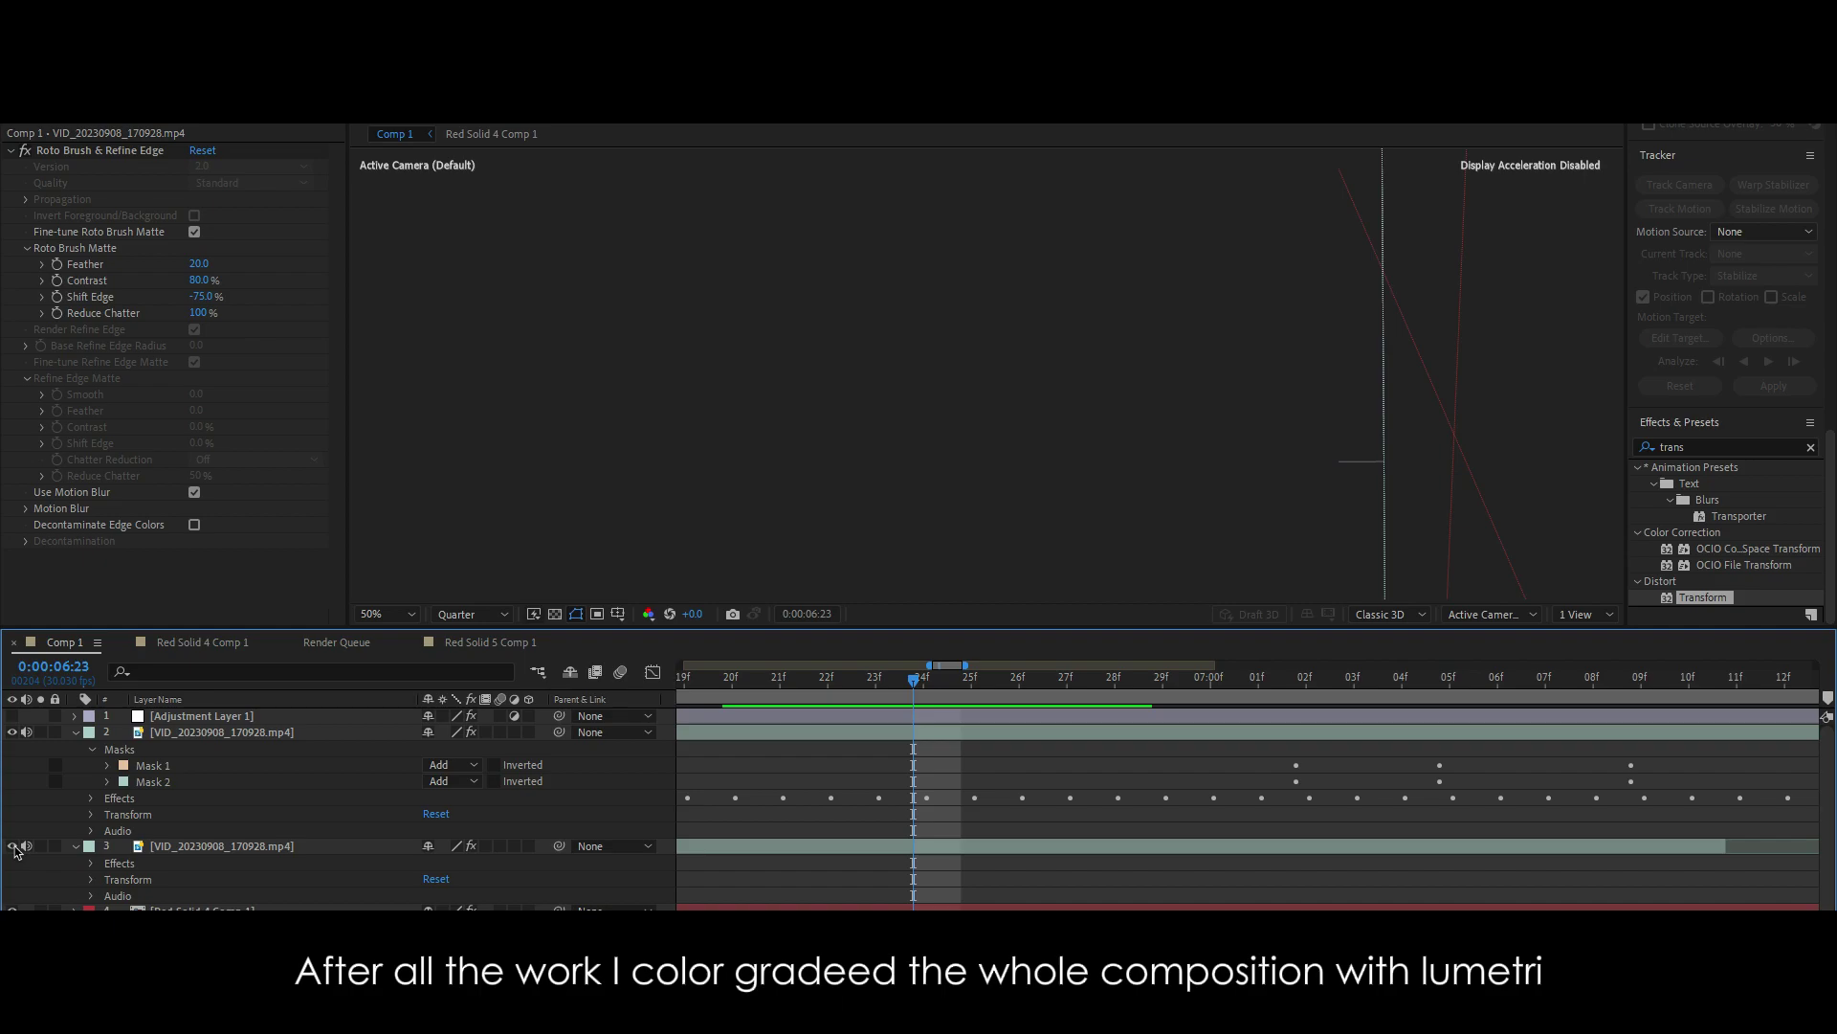
left_click(152, 765)
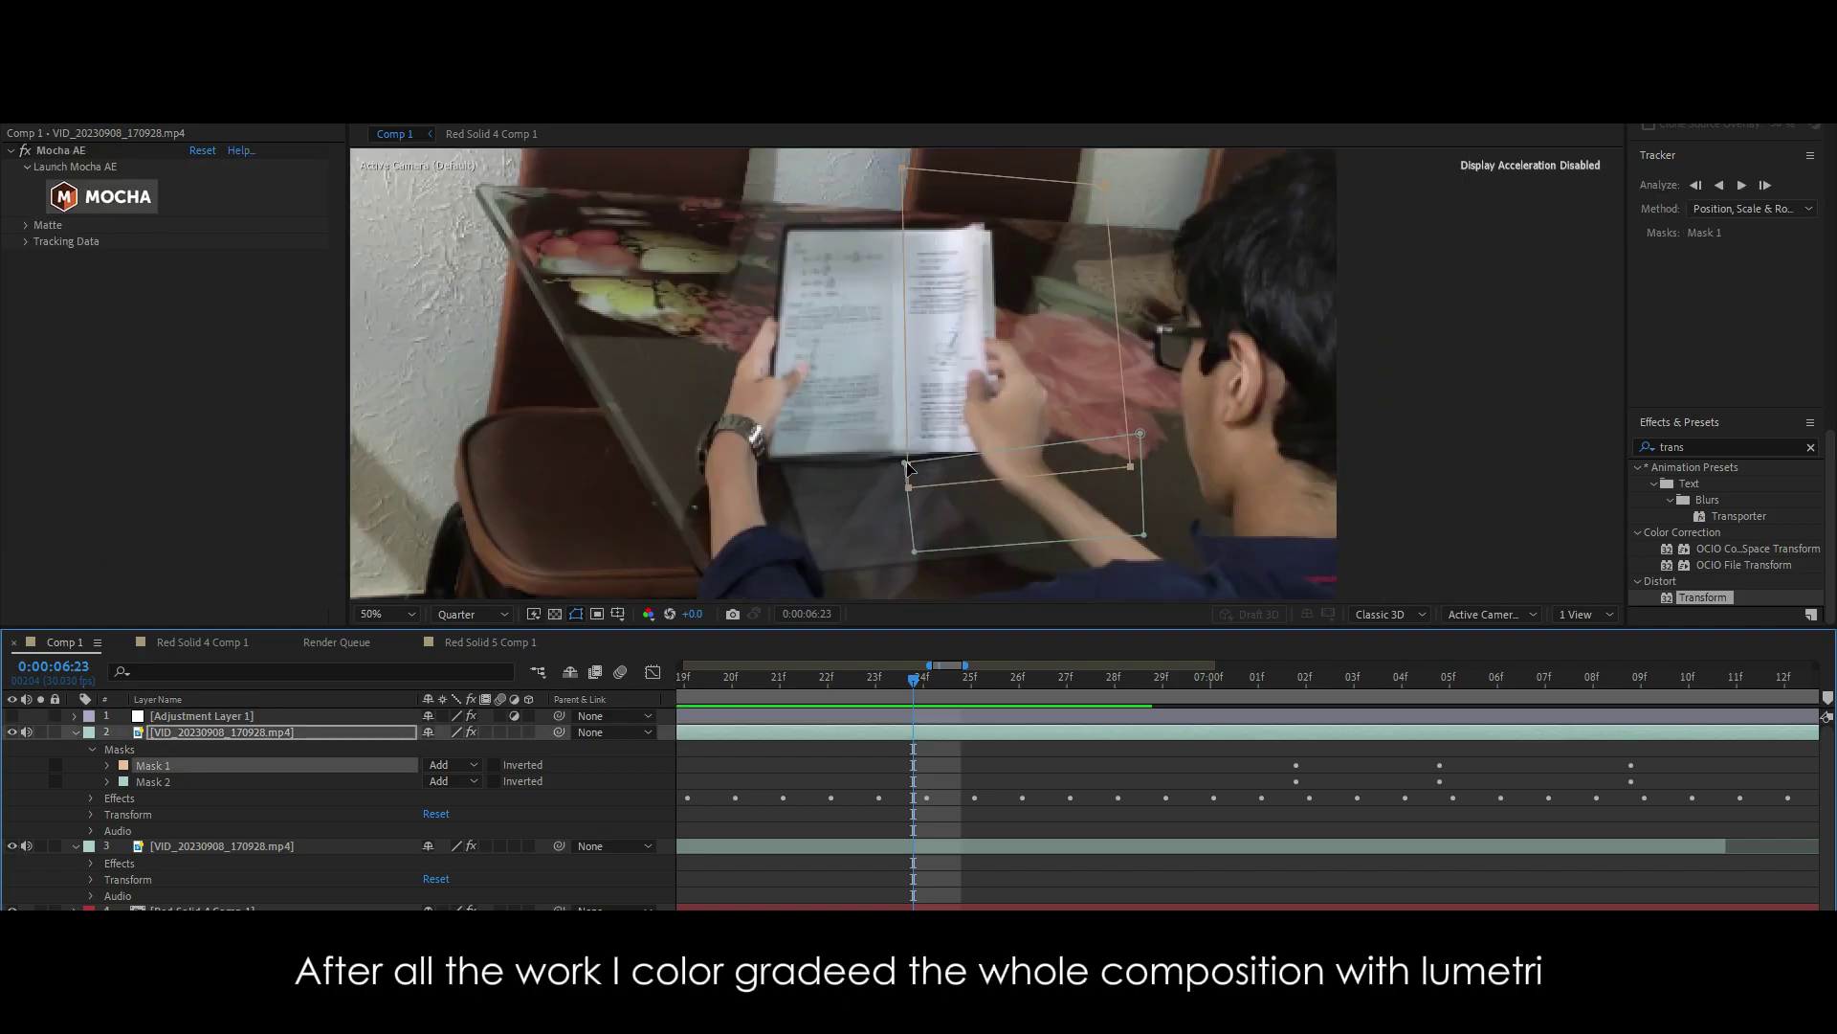
key("Page_Up")
left_click(113, 766)
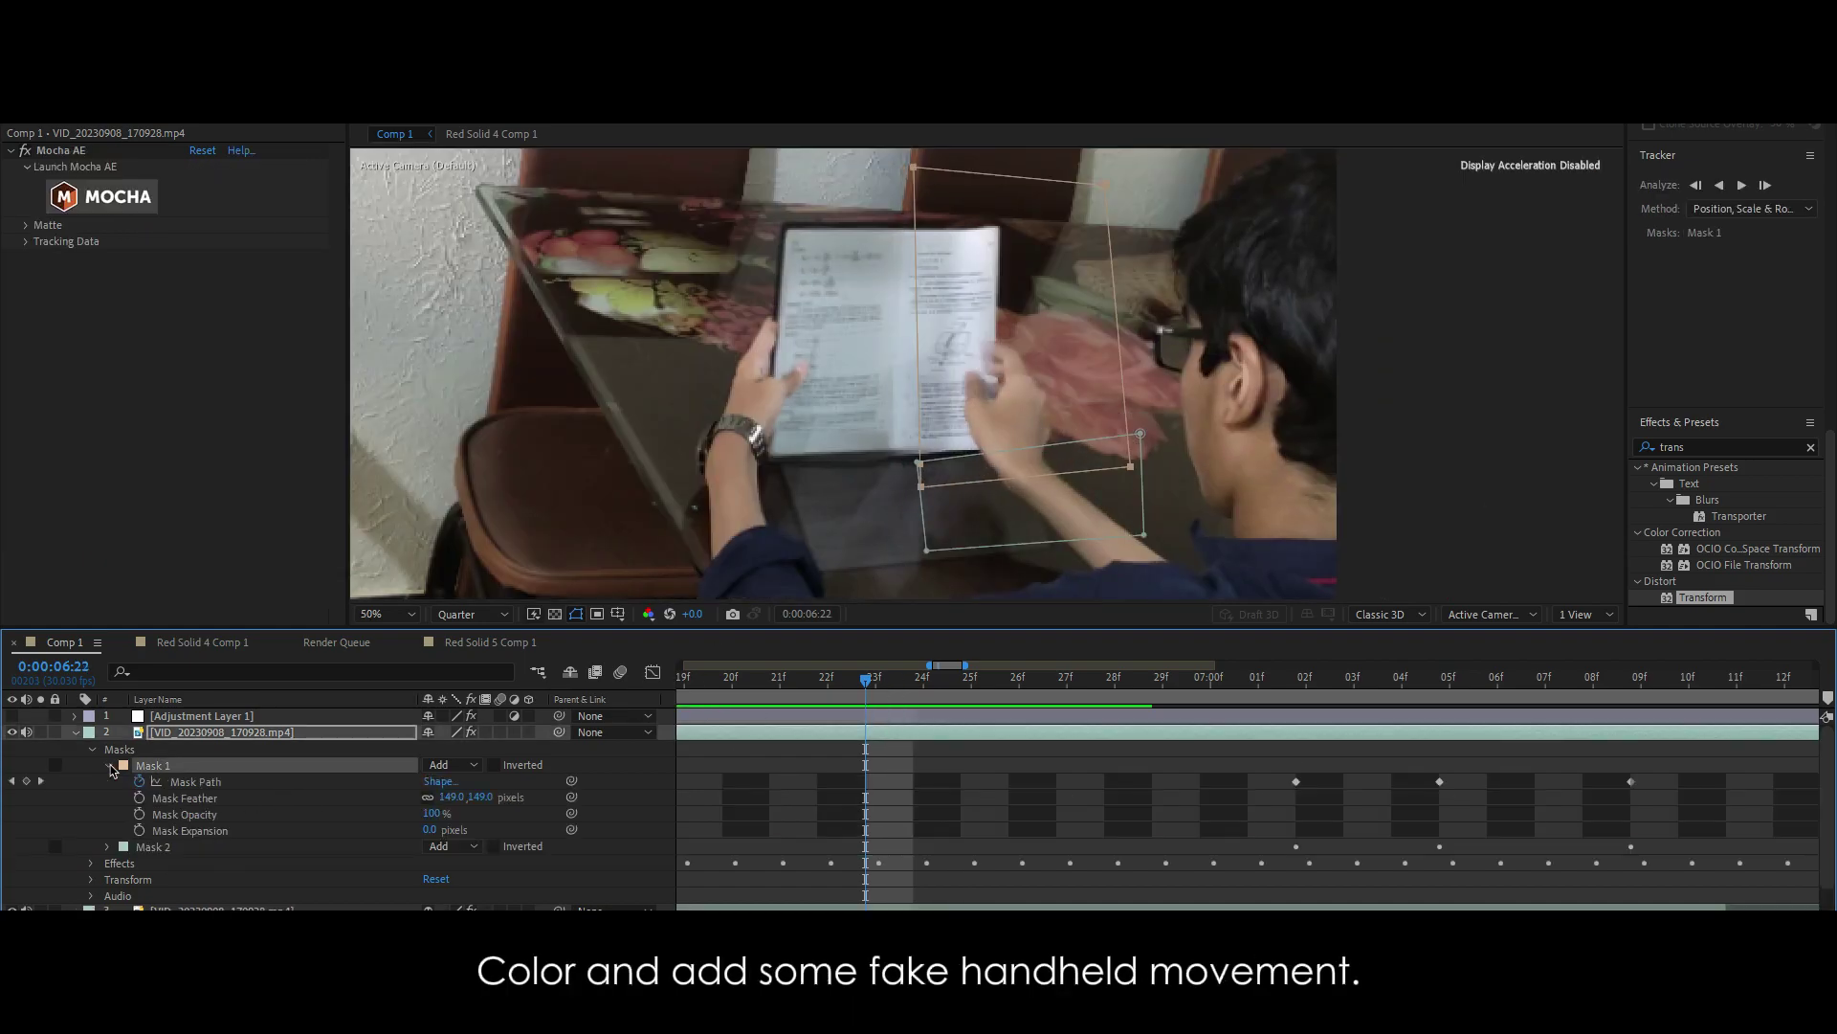
left_click(111, 848)
scroll(862, 373, "down", 3)
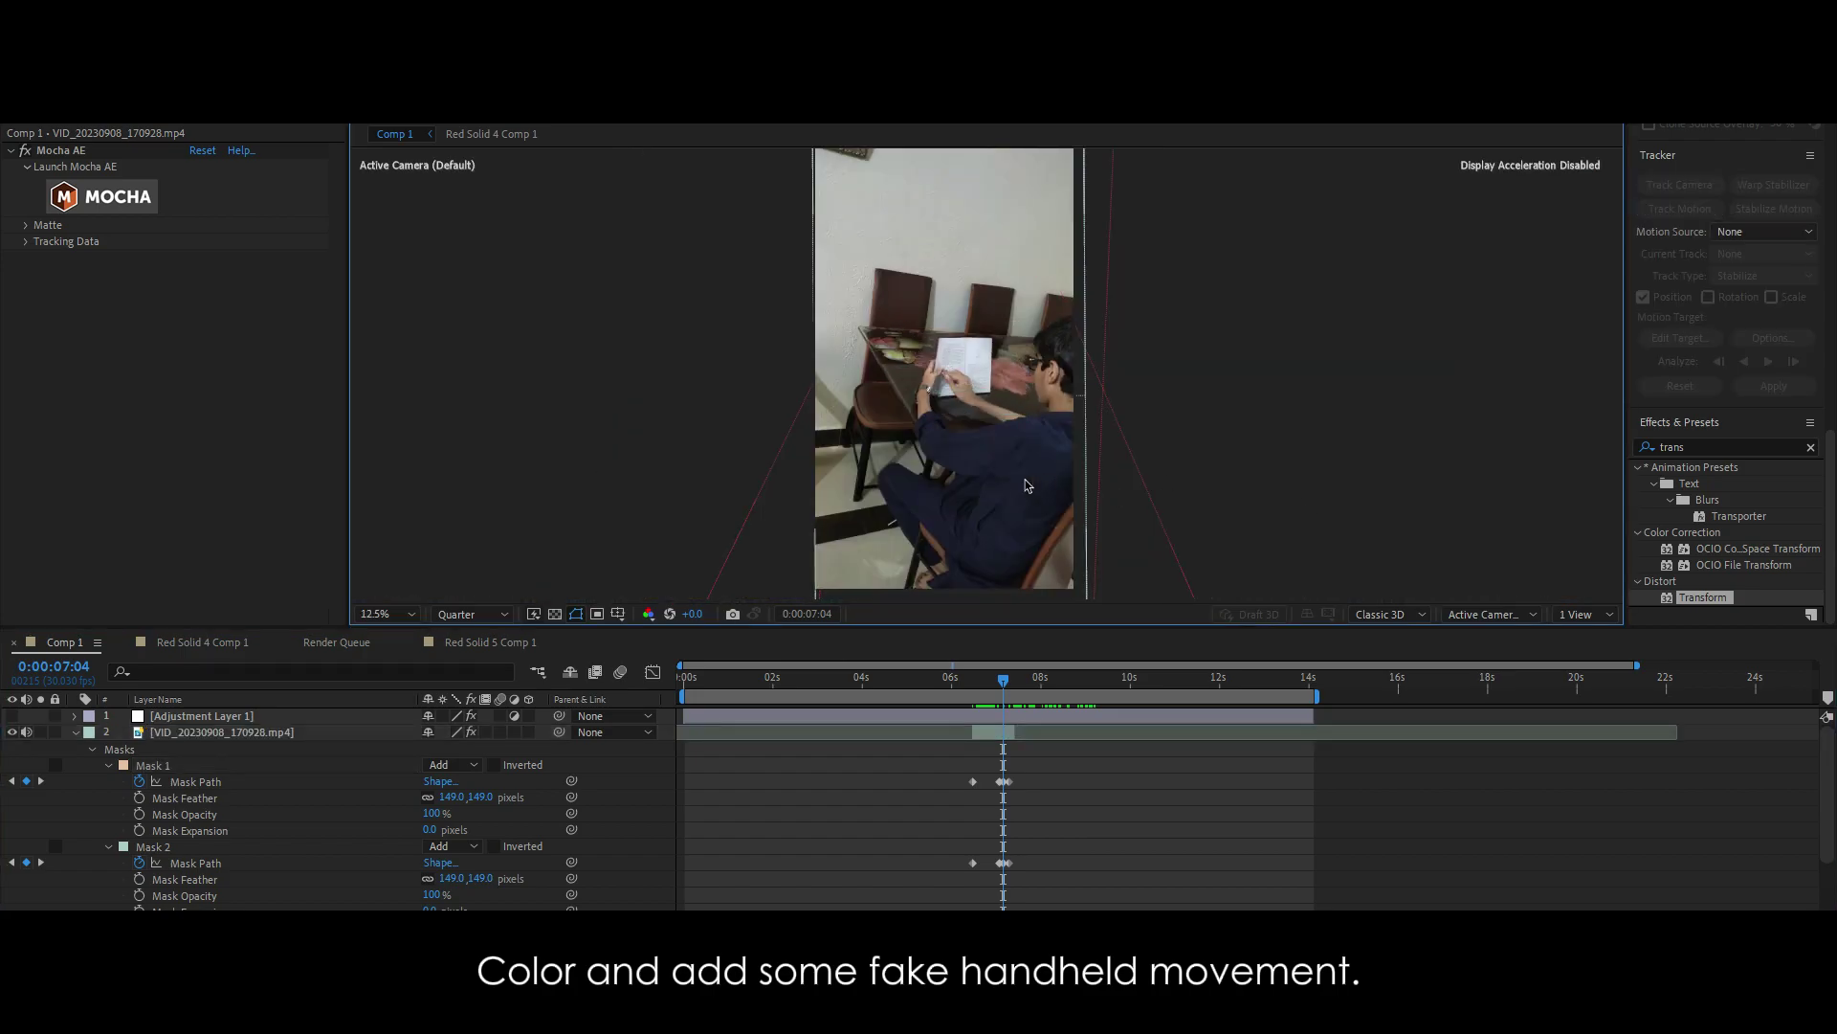